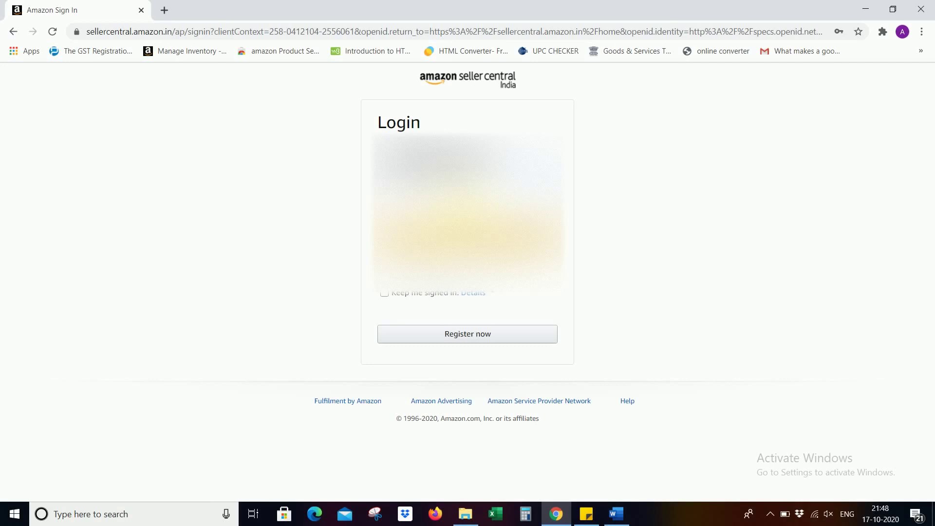
- Sign in to the seller account and open the Add Products via Upload page
key(Return)
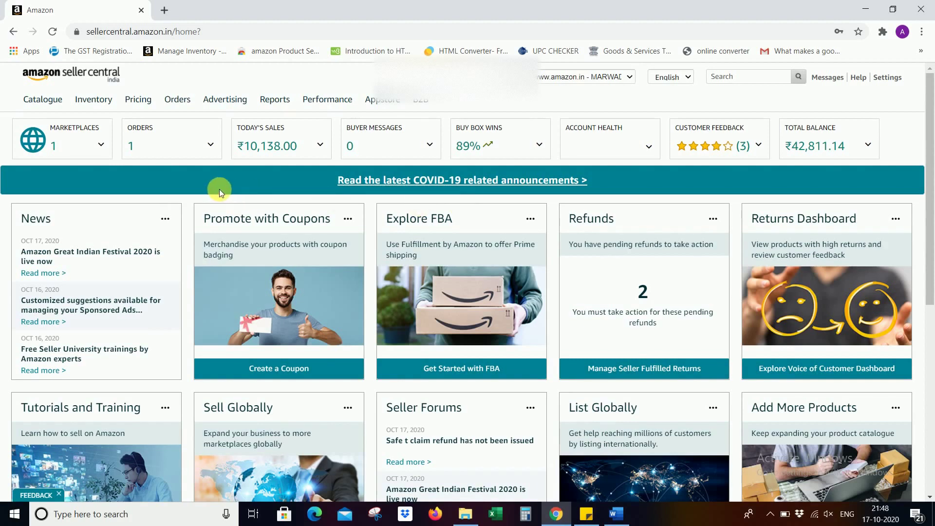
mouse_move(109, 106)
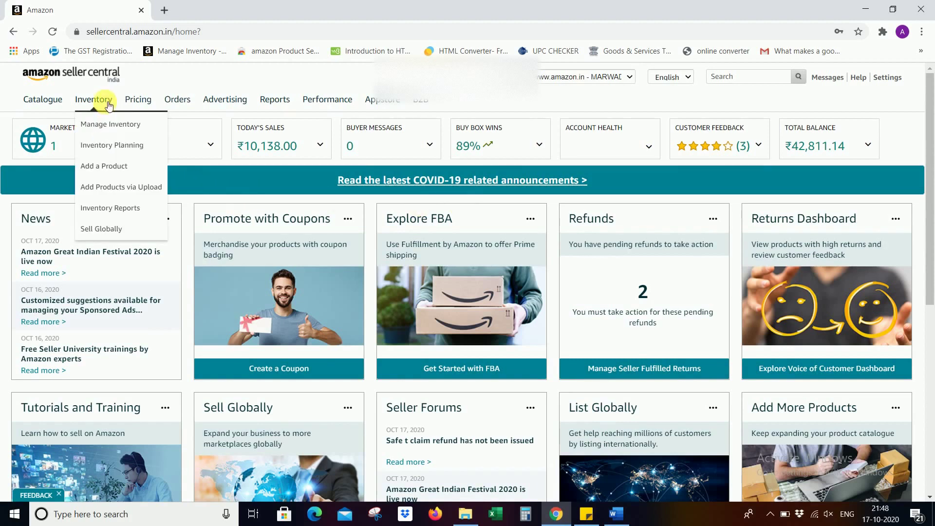
click(108, 185)
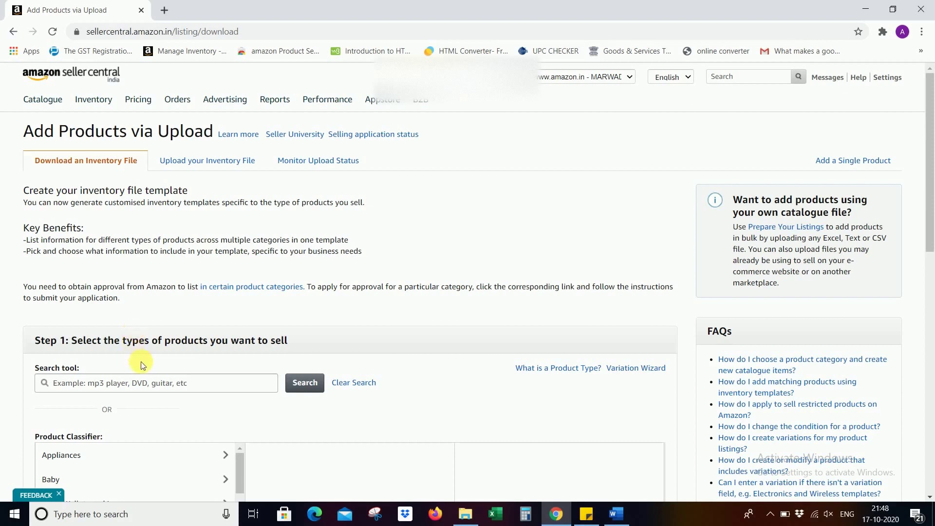
- Search the product types for Tamarind and select the Grocery classification under Whole Spices, Seeds & Herbs
click(139, 384)
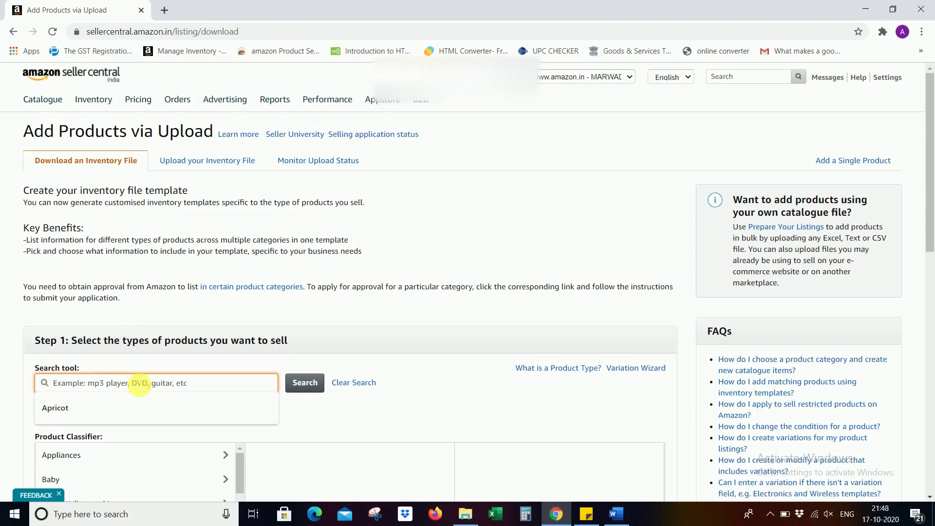
text(Tamarind)
key(Return)
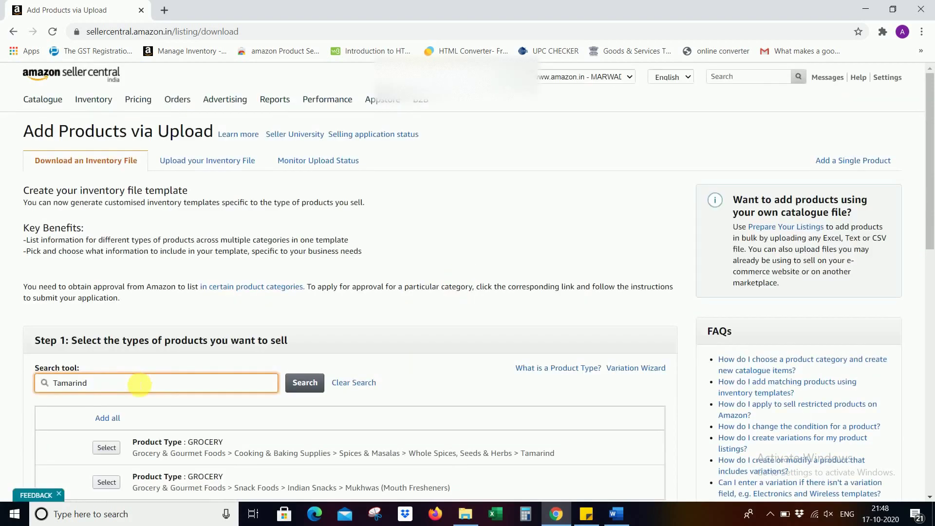
drag(928, 229, 928, 328)
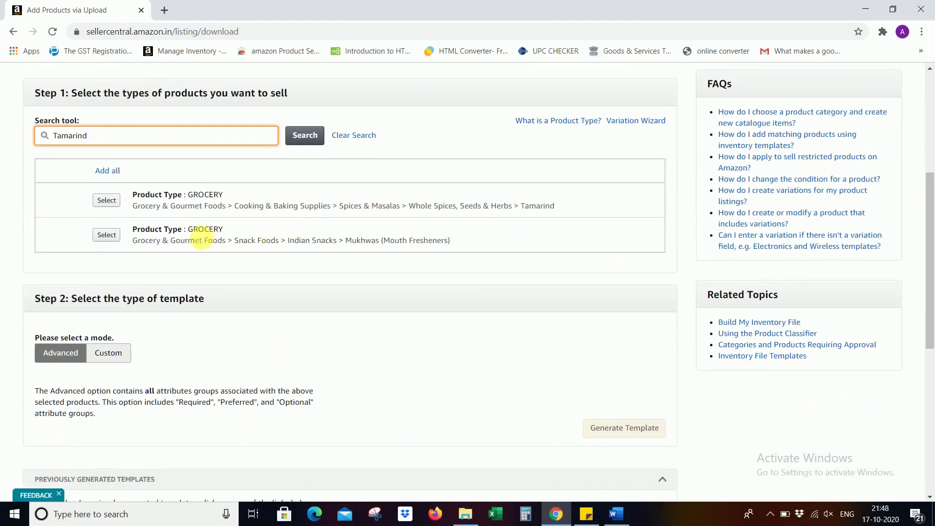
click(116, 205)
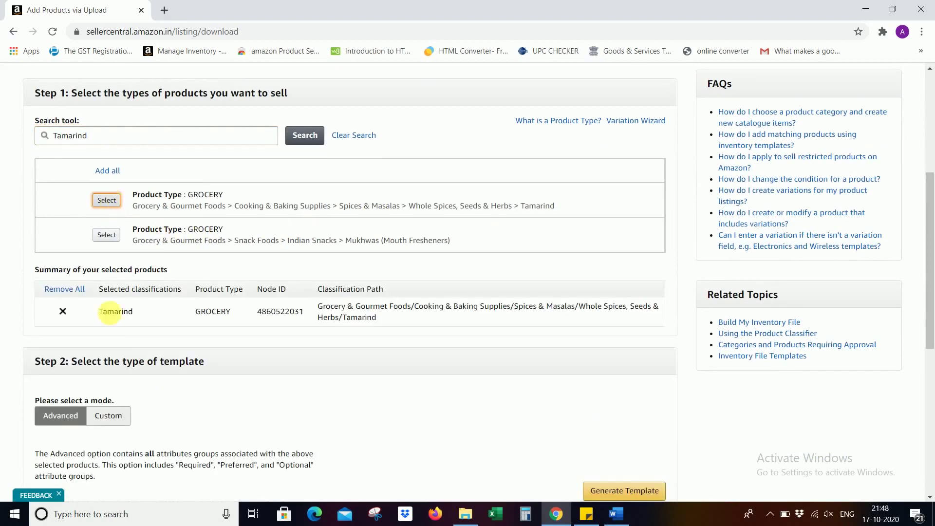
- Choose the Advanced template mode and generate the inventory template for Tamarind
click(72, 423)
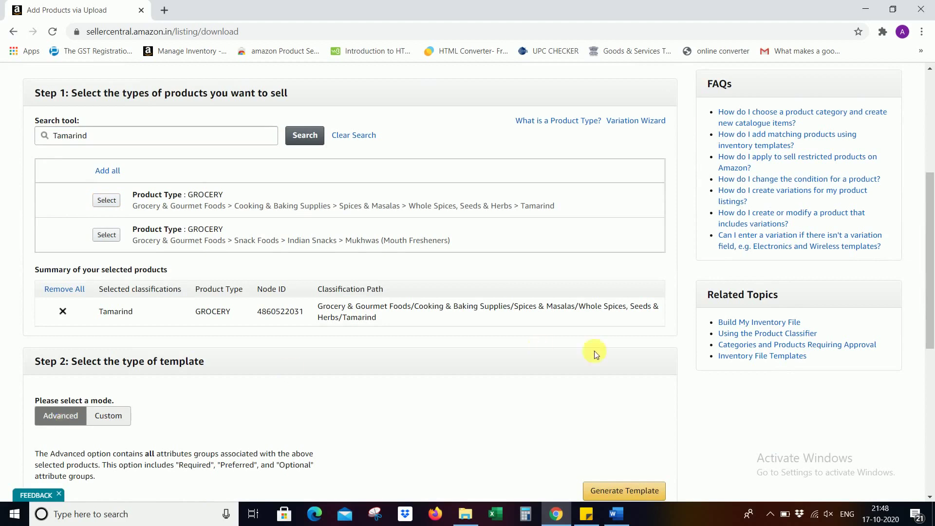
scroll(930, 304, down, 1)
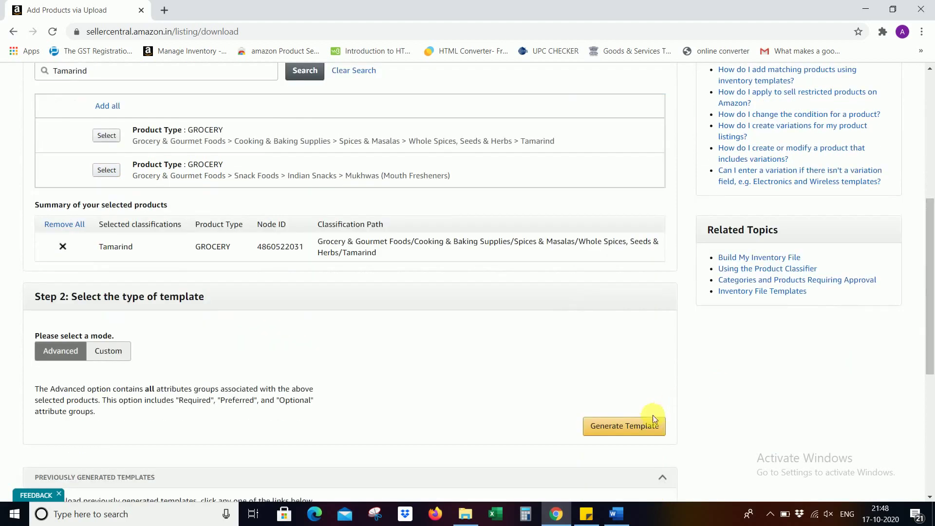
click(643, 426)
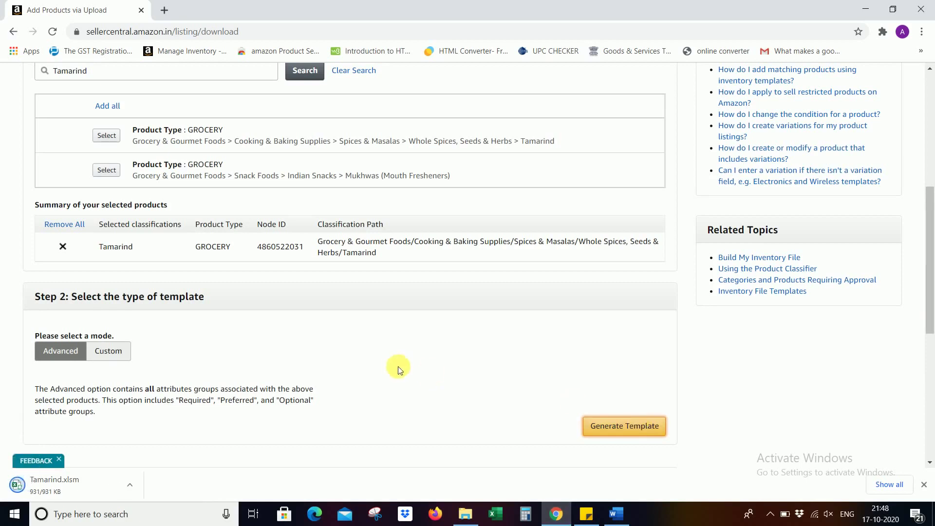
- Open the downloaded Tamarind.xlsm file in Excel, enable editing and show its Template sheet
click(90, 482)
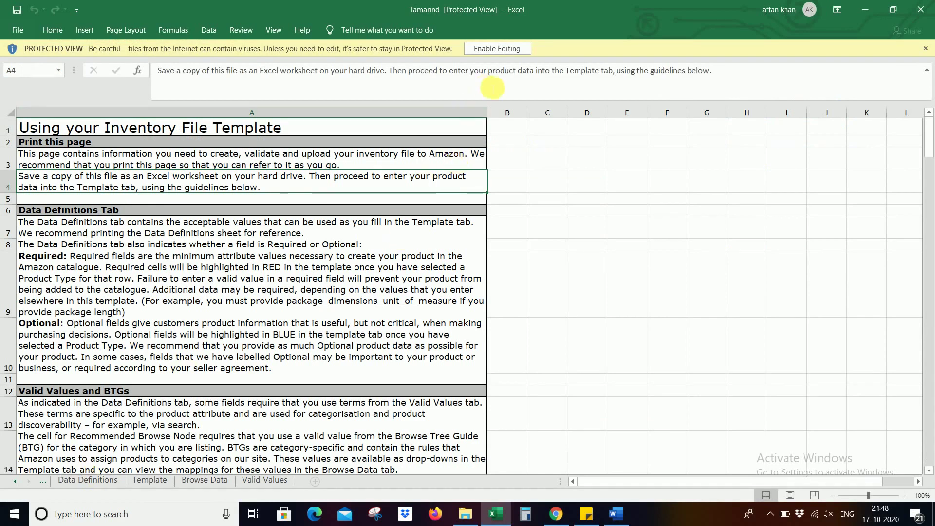
click(513, 53)
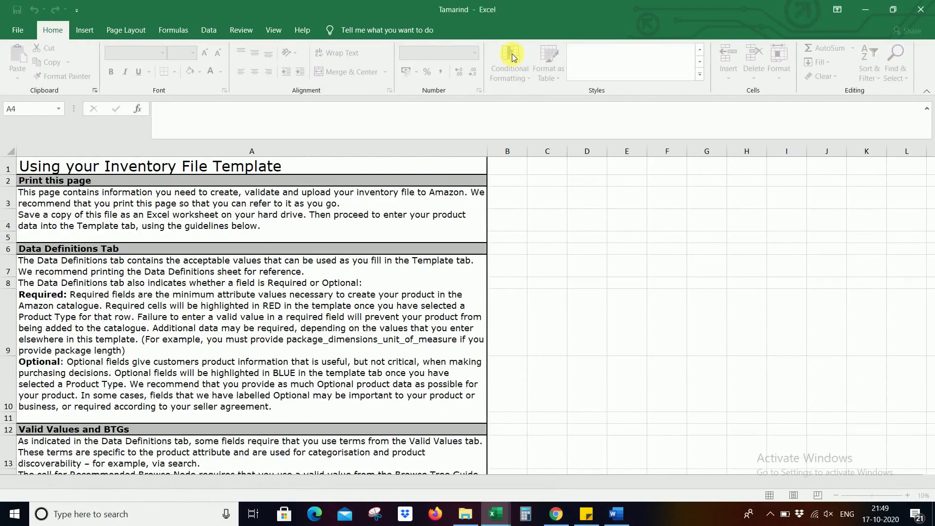
click(154, 481)
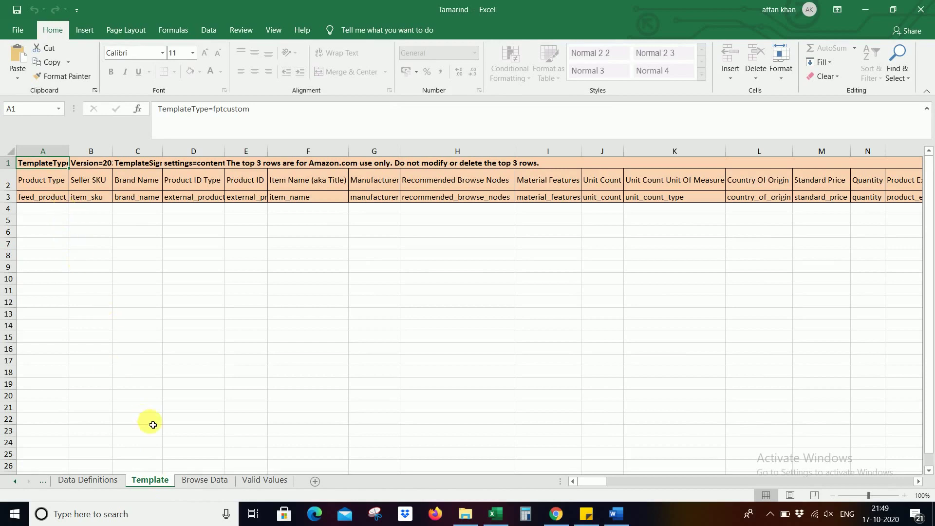
- Set the Product Type to grocery for rows 4 to 8
click(64, 213)
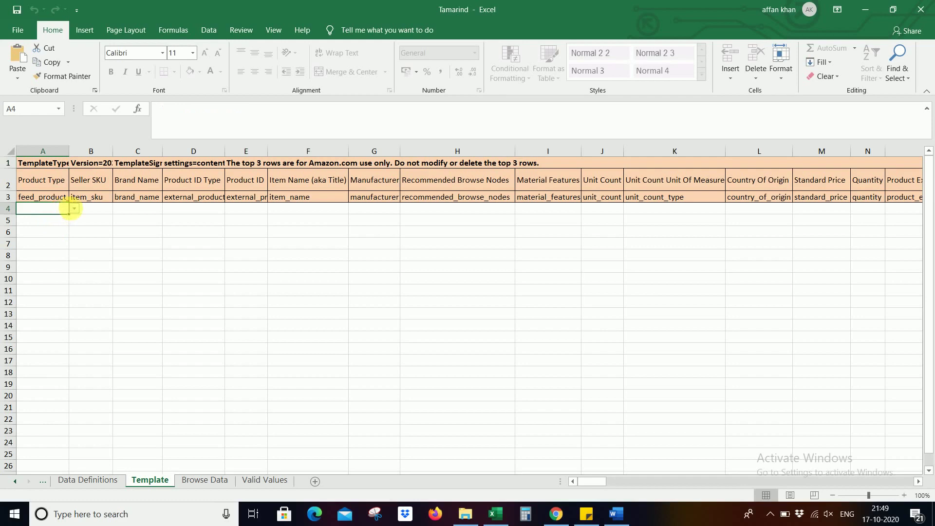
click(74, 209)
click(72, 219)
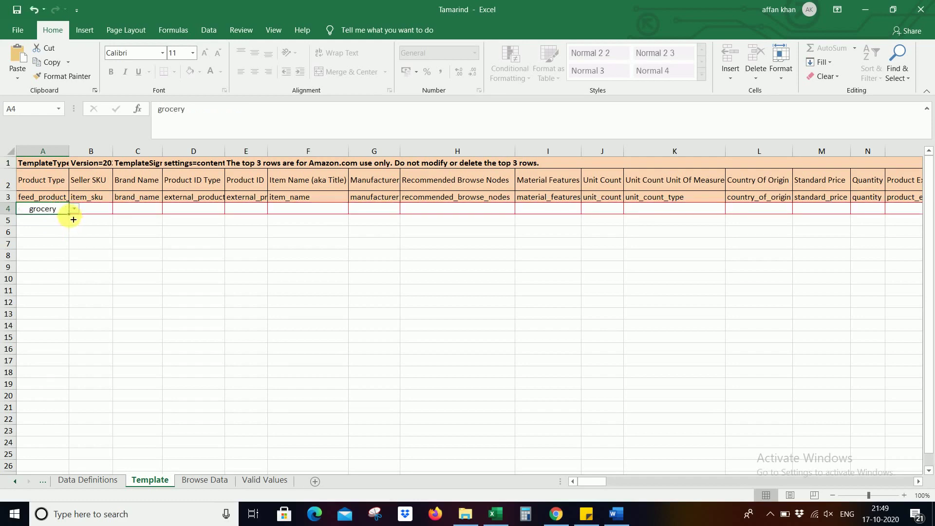
drag(72, 219, 75, 263)
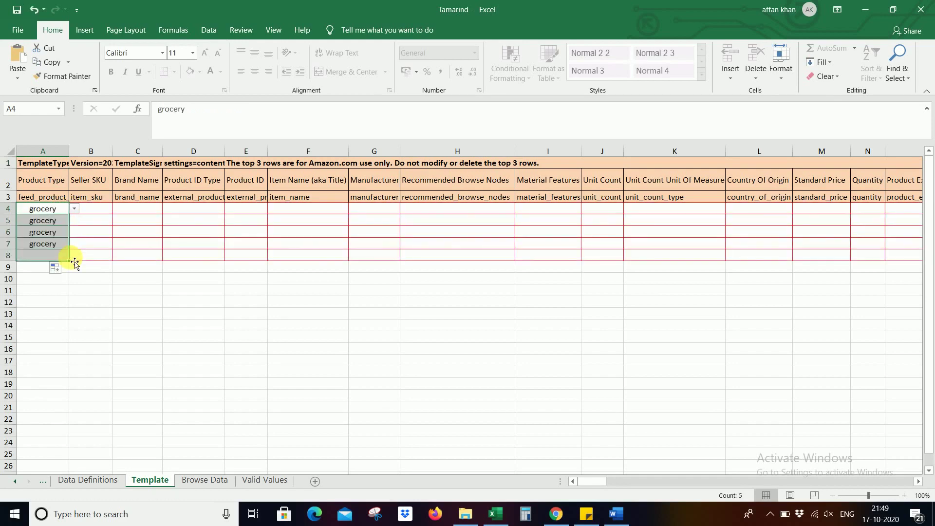
- Enter urban_emli as the Seller SKU in rows 4 to 8 and widen that column
click(103, 208)
text(urban)
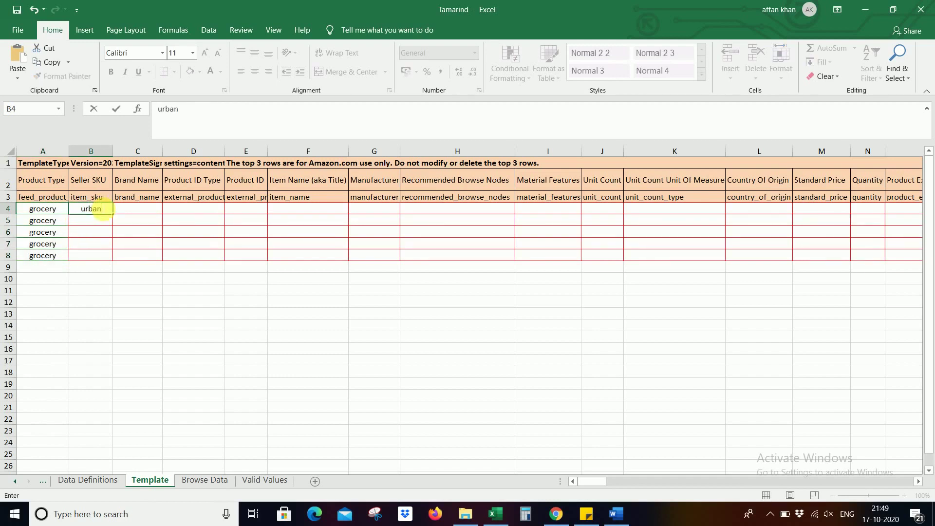
text(_emli)
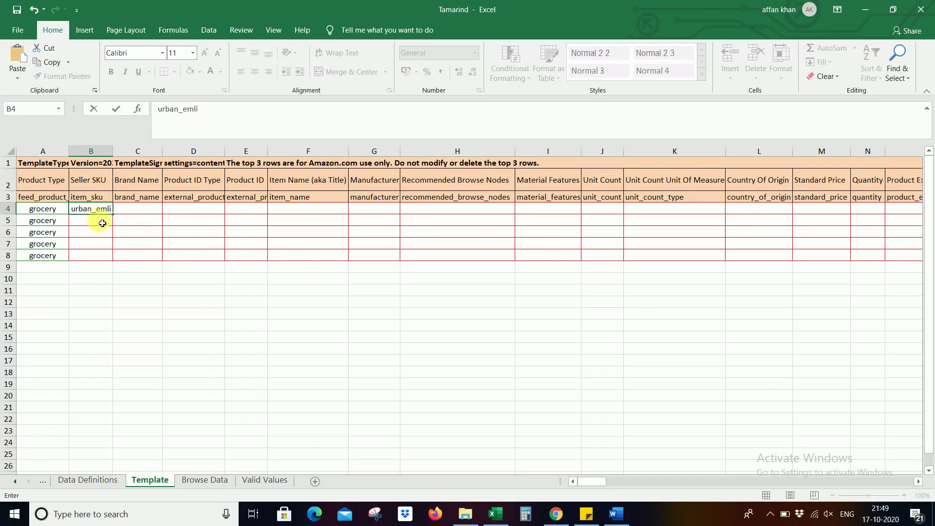
drag(117, 218, 117, 260)
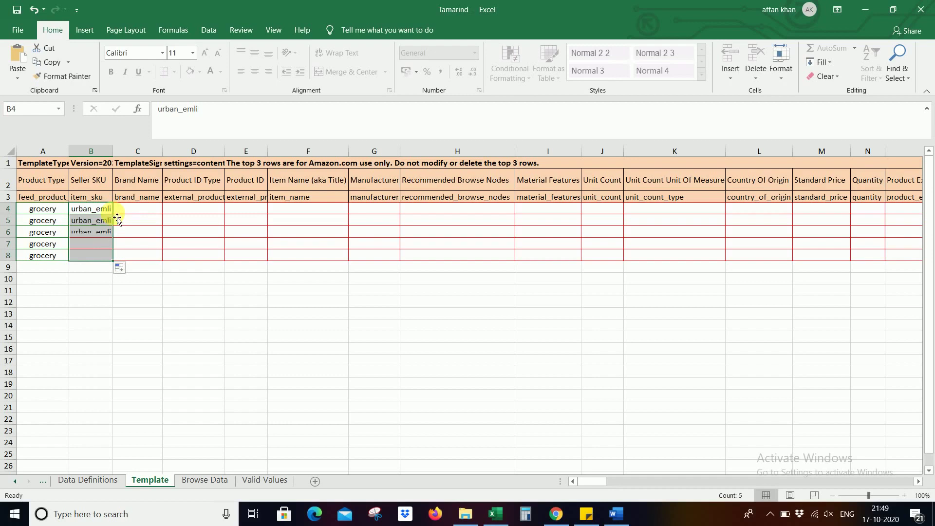
double_click(117, 154)
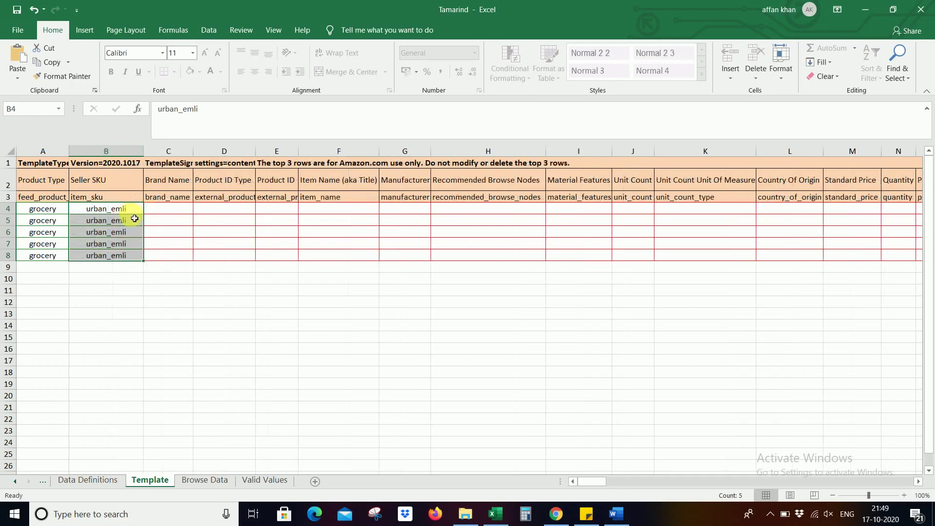
- Change the Seller SKUs in rows 5 and 6 to urban_emli-50 and urban_emli-100
double_click(136, 221)
text(-50)
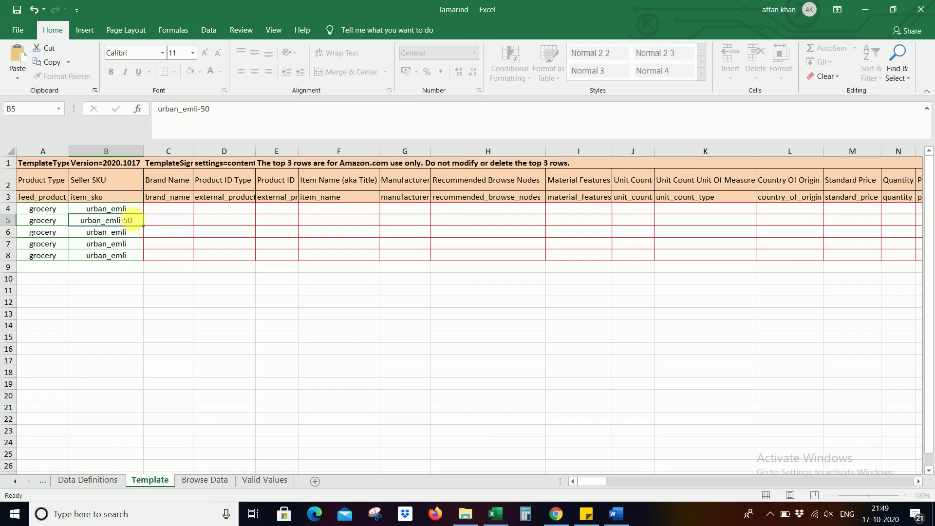
key(Return)
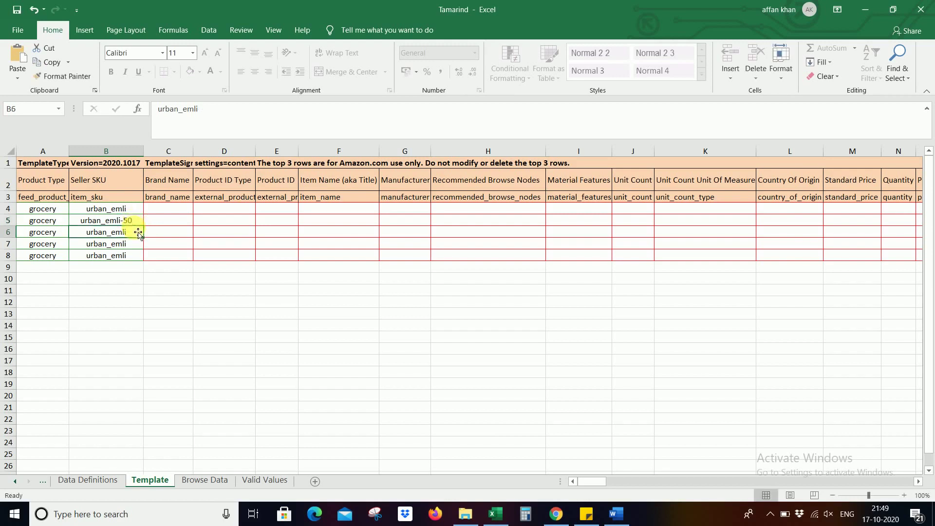
key(ctrl+Up)
double_click(137, 234)
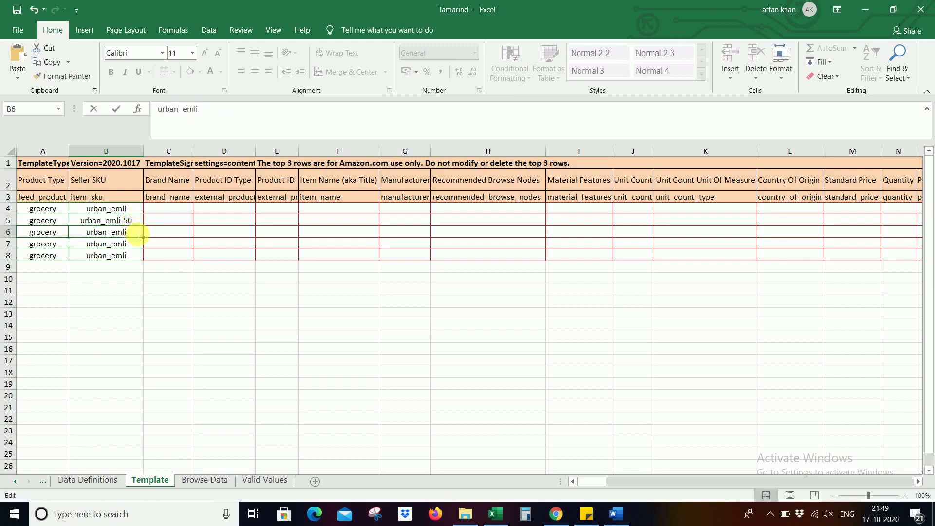
text(=)
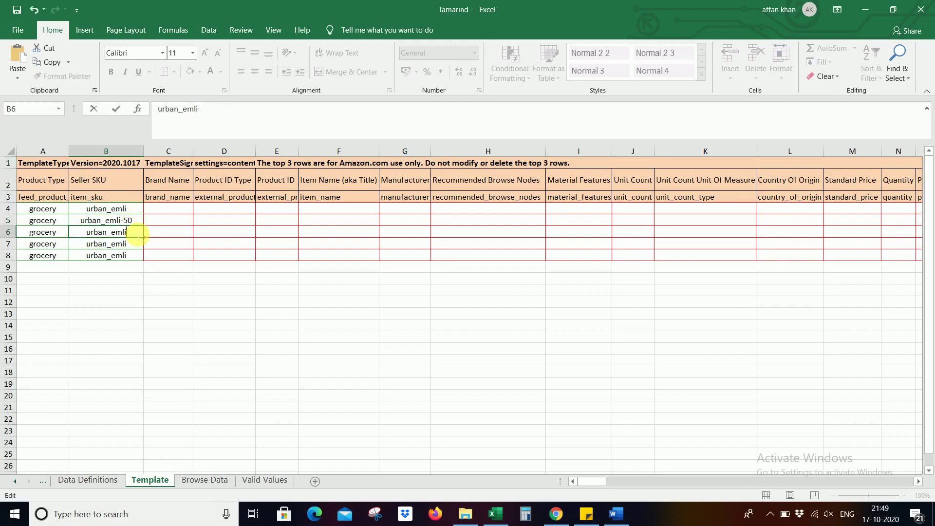
text(50)
key(BackSpace)
key(BackSpace)
text(100)
key(Return)
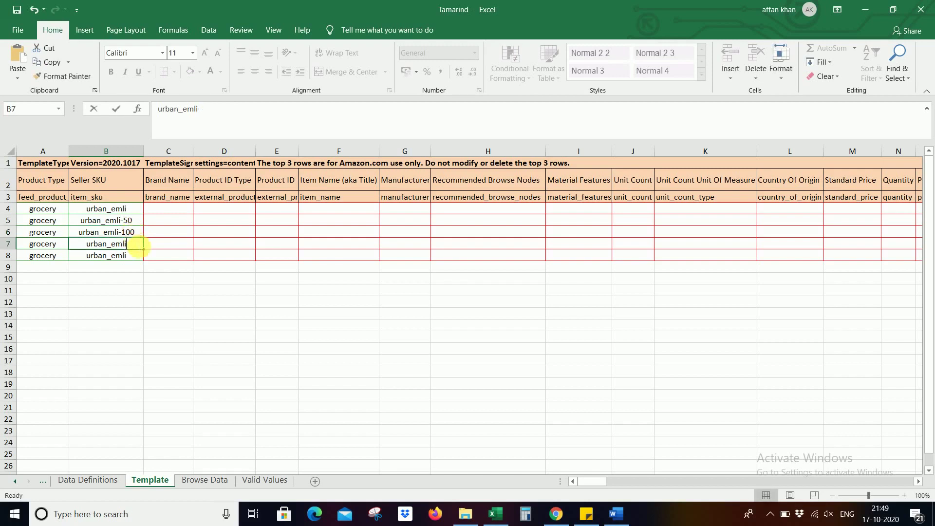
- Change the Seller SKUs in rows 7 and 8 to urban_emli-200 and urban_emli-250
double_click(138, 245)
text(-)
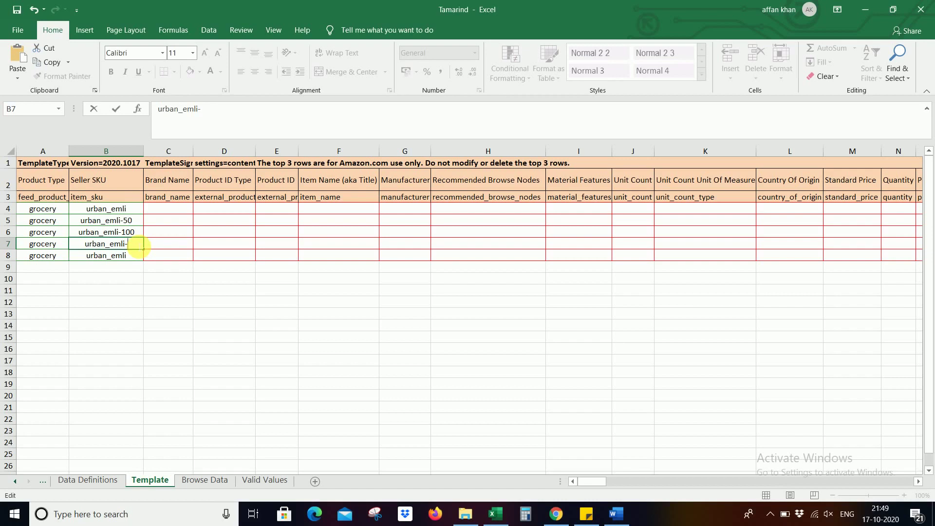
text(200)
key(Return)
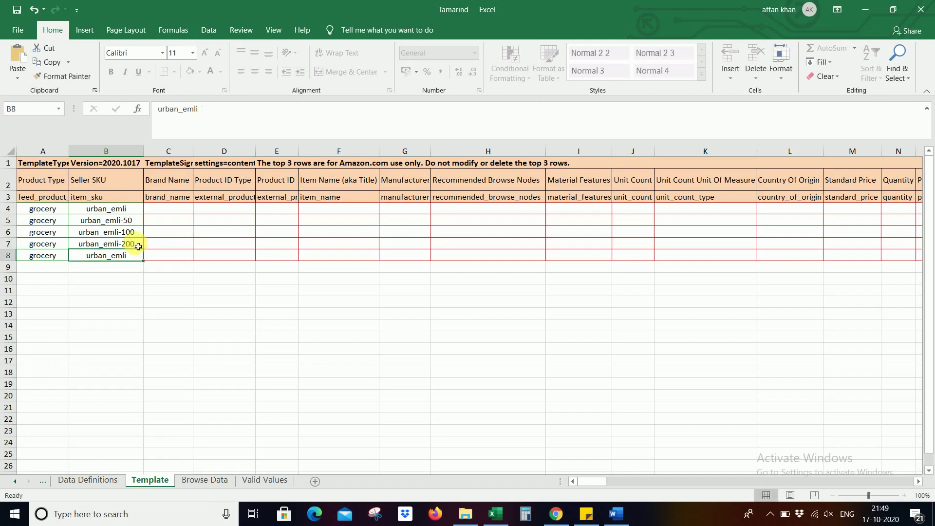
double_click(138, 257)
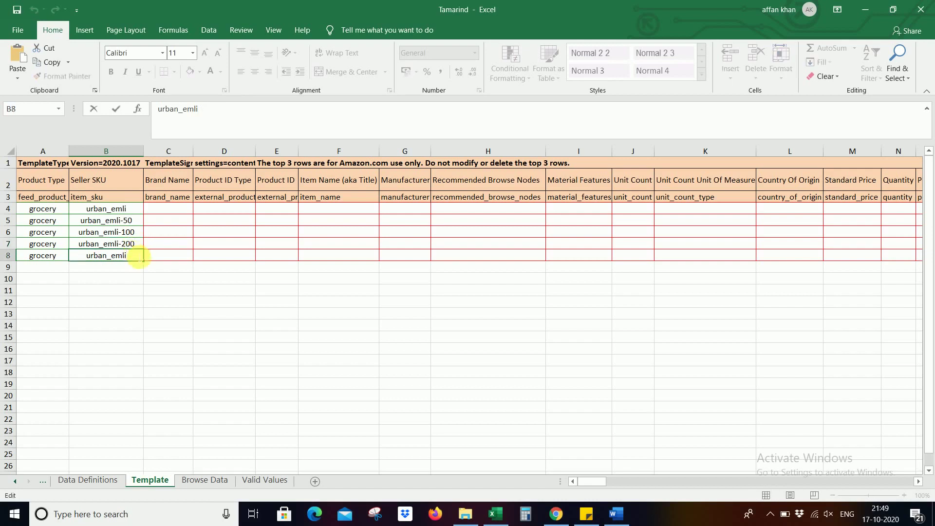
text(-250)
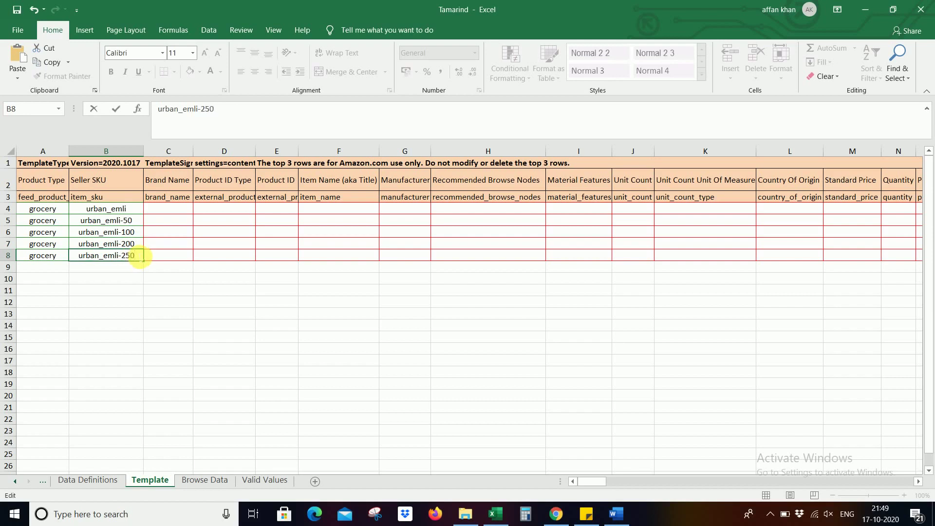
- Enter Urban Grocery as the Brand Name in row 4 and fill it down to row 8
click(179, 211)
text(U)
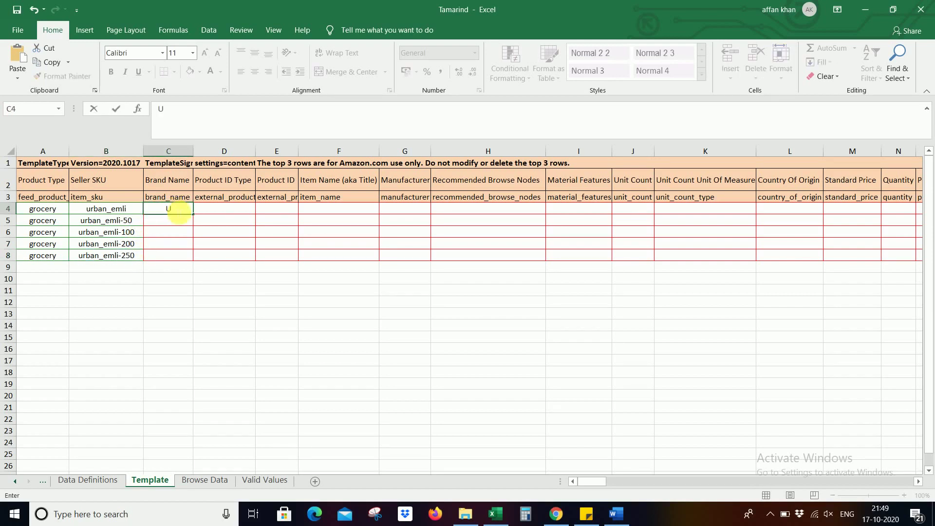
text(rban Grocery)
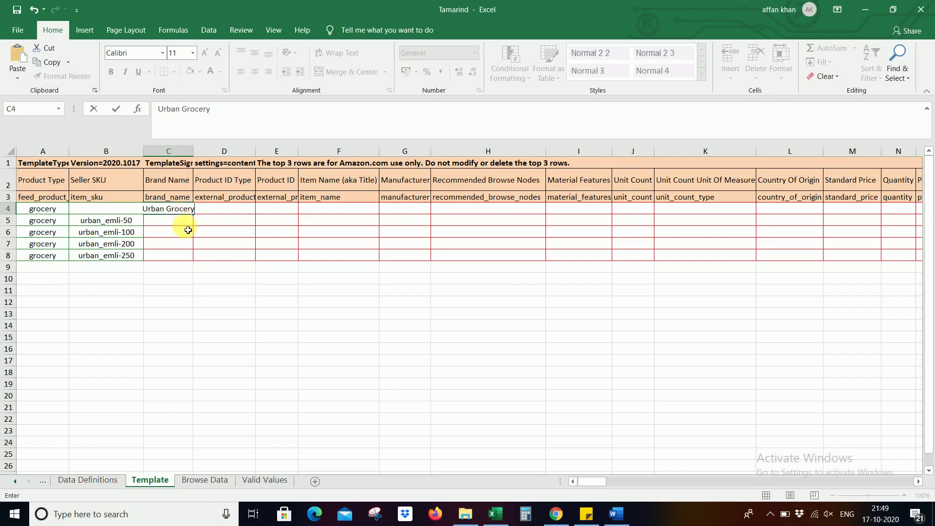
click(189, 232)
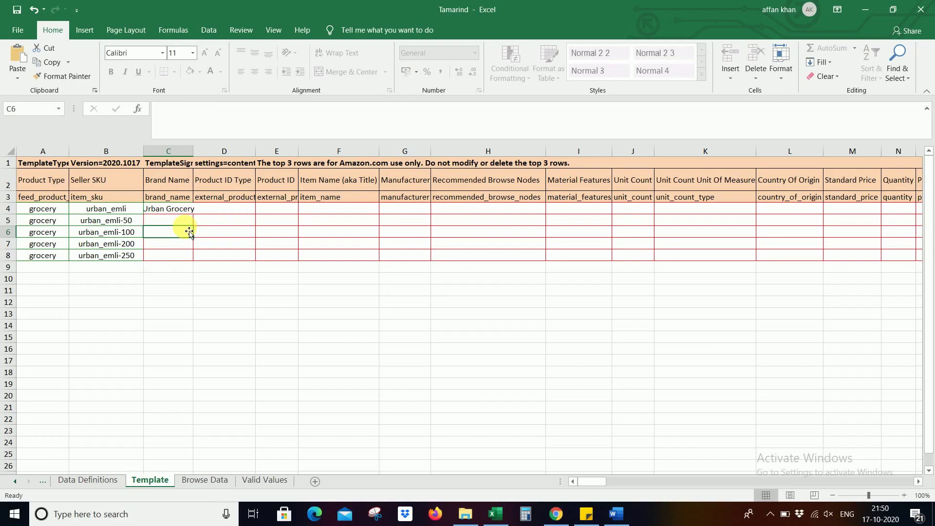
click(188, 209)
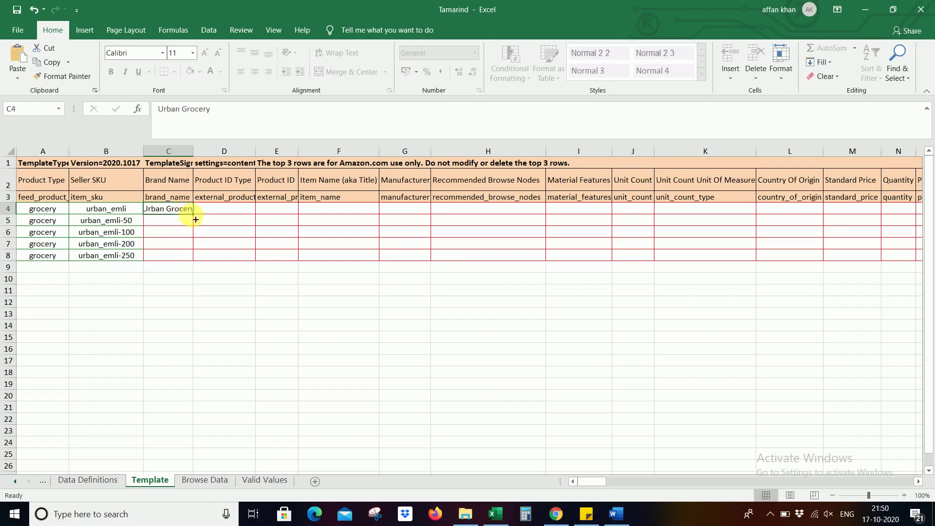
double_click(196, 220)
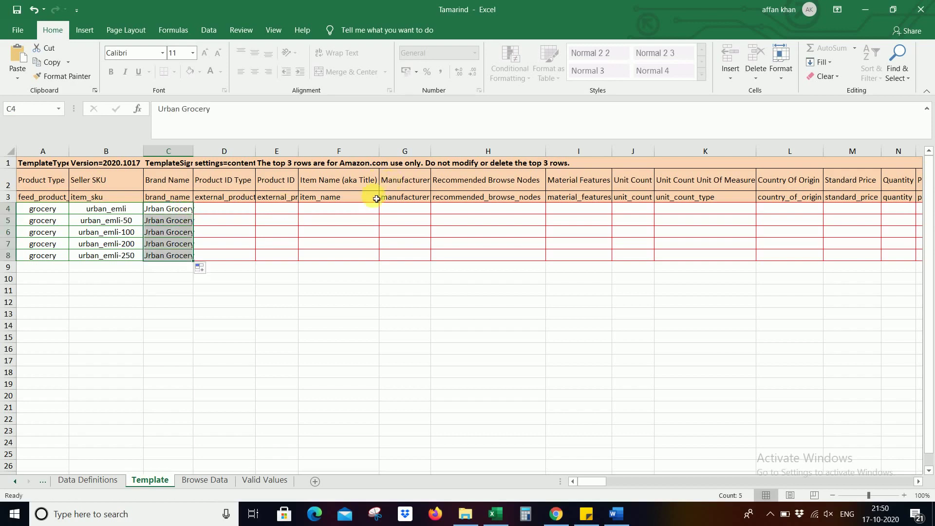
- Copy the Urban Grocery entries of rows 4 to 8 from Brand Name into the Item Name and Manufacturer columns
key(ctrl+c)
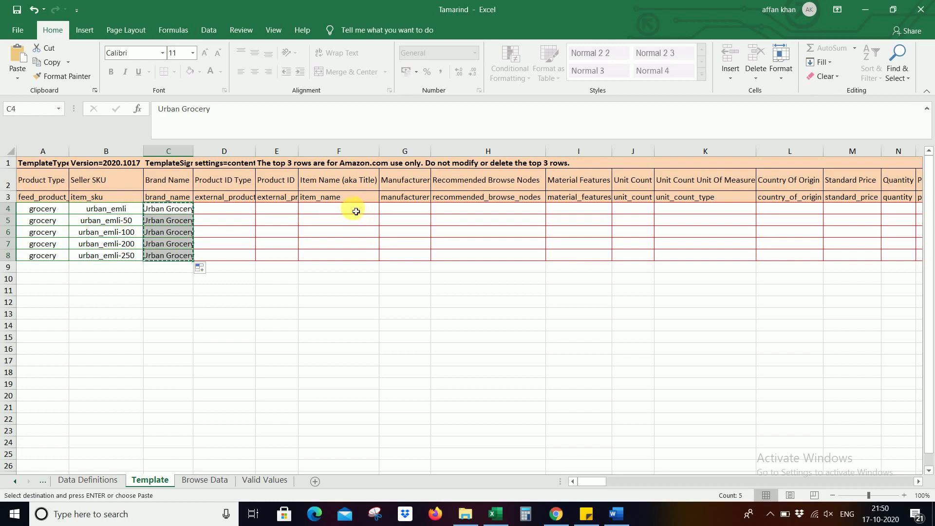
click(354, 209)
key(ctrl+v)
key(Right)
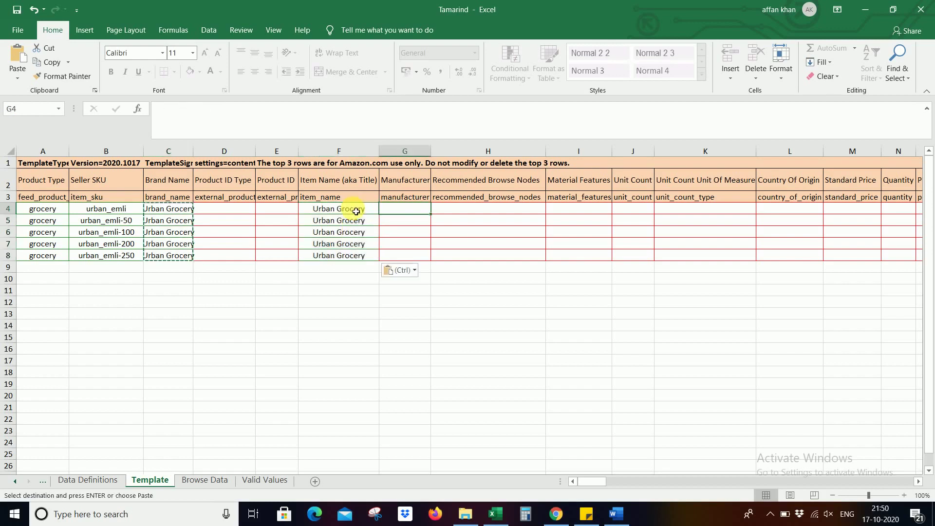
key(ctrl+v)
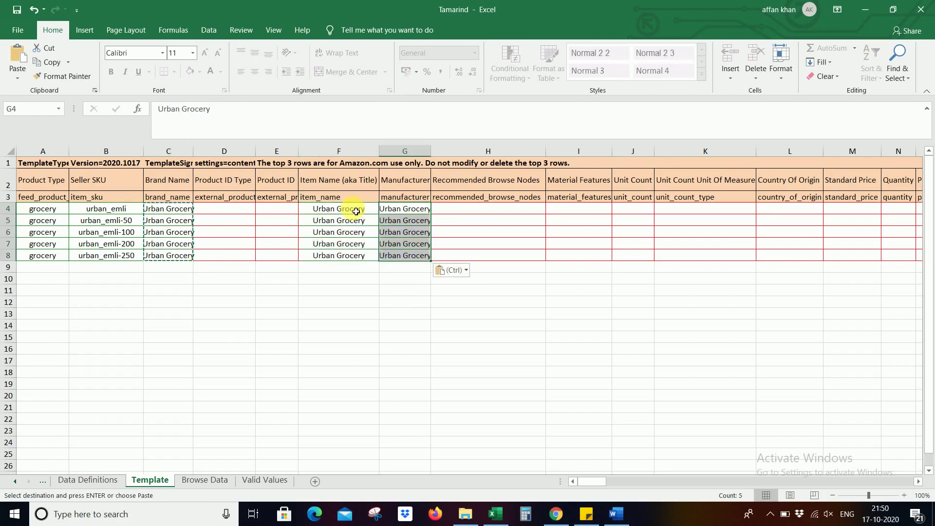
click(526, 209)
click(551, 209)
click(540, 218)
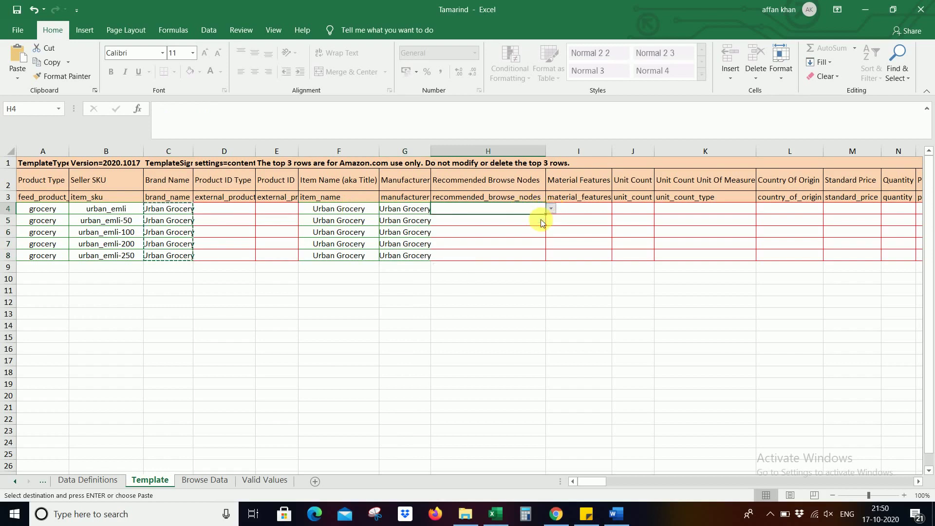
double_click(546, 214)
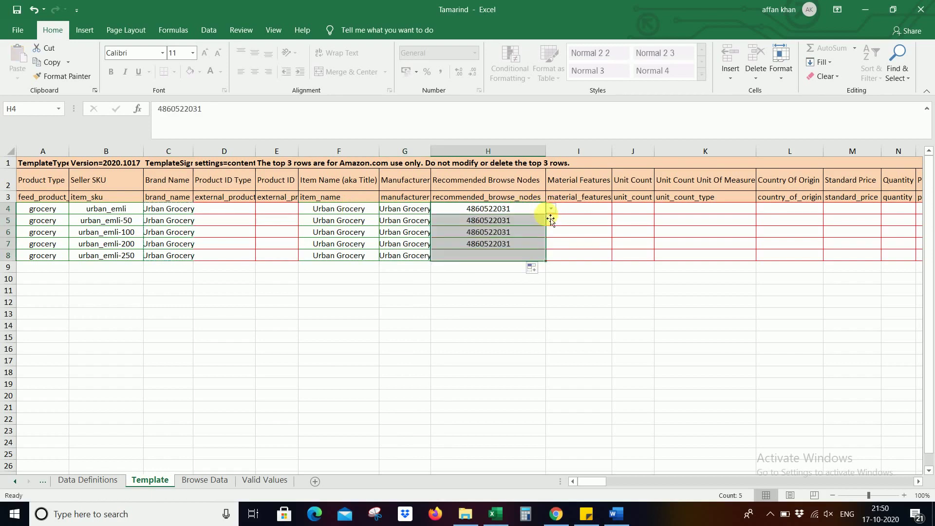
- Choose Vegetarian as the Material Features value in row 4 and fill it down to row 8
click(592, 211)
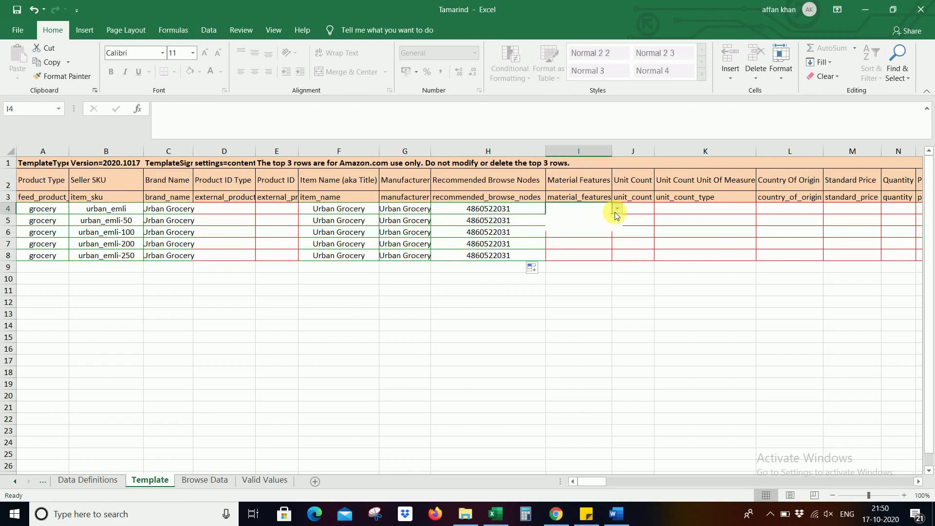
click(617, 208)
click(612, 219)
double_click(612, 214)
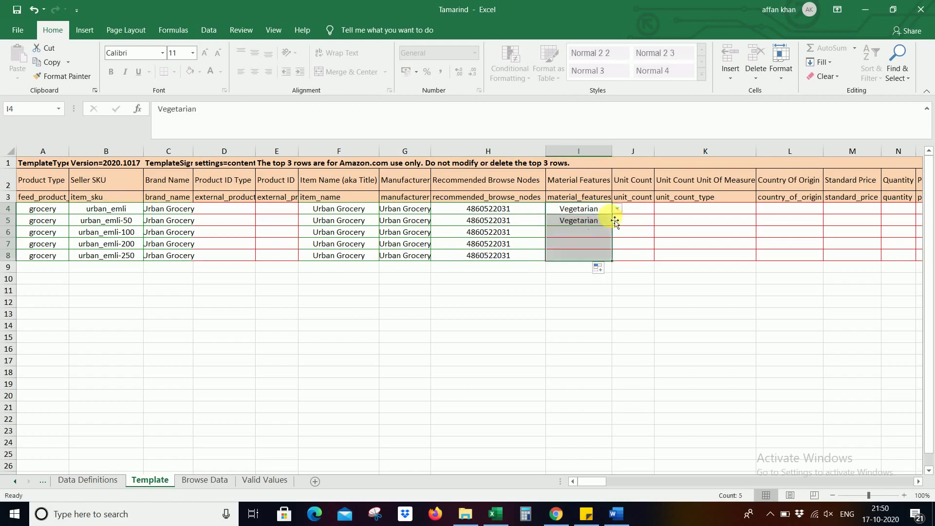
- Enter unit counts of 50, 100, 200 and 250 for the four size variations in rows 5 to 8
click(638, 222)
text(50)
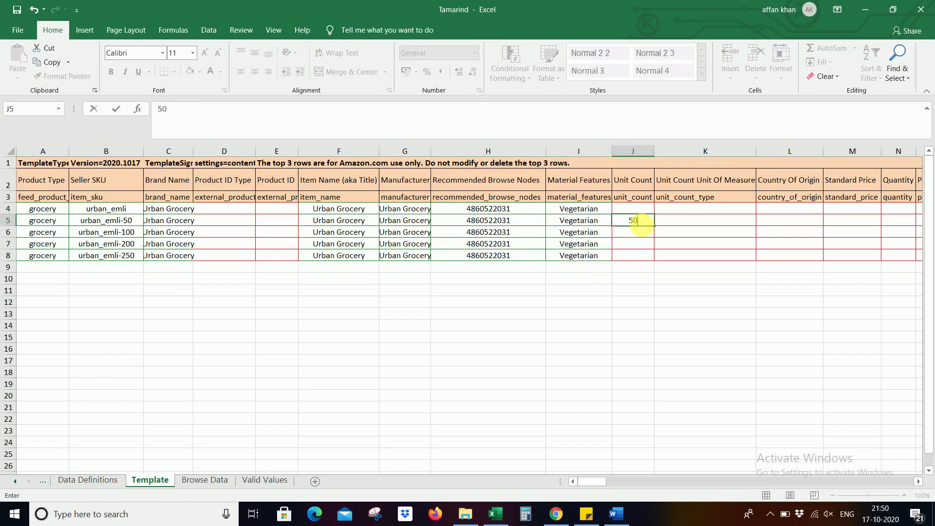
key(Return)
text(100)
key(Return)
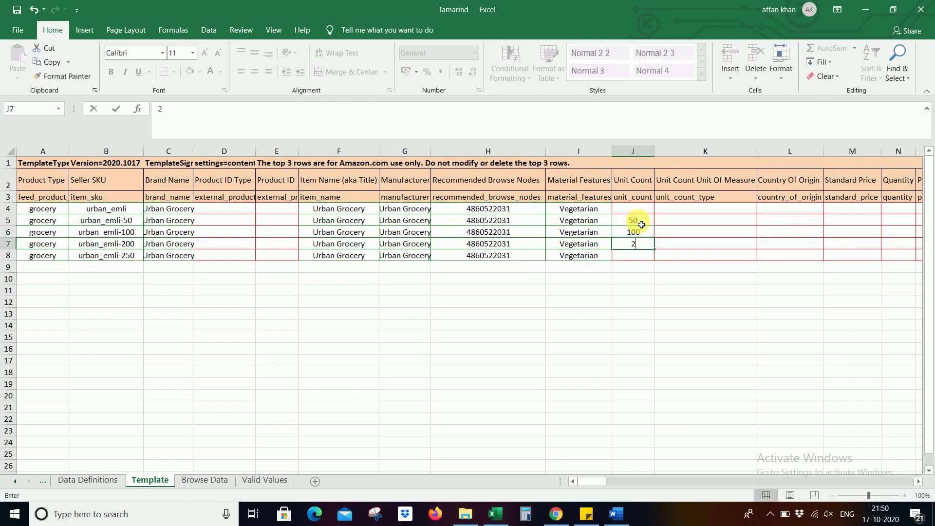
text(200)
key(Return)
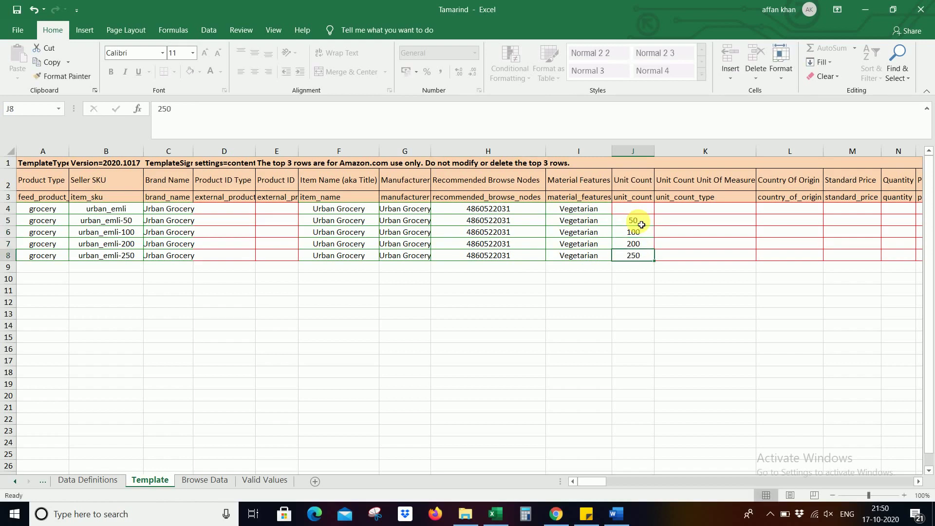
key(Tab)
- In row 5, set the Unit Count Unit Of Measure to gram and the Country Of Origin to IN
click(706, 222)
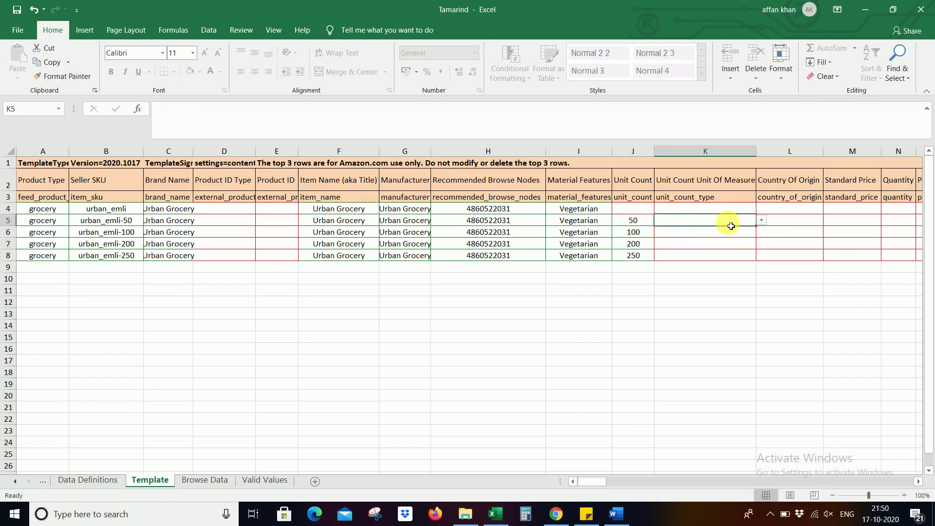
click(760, 222)
click(758, 229)
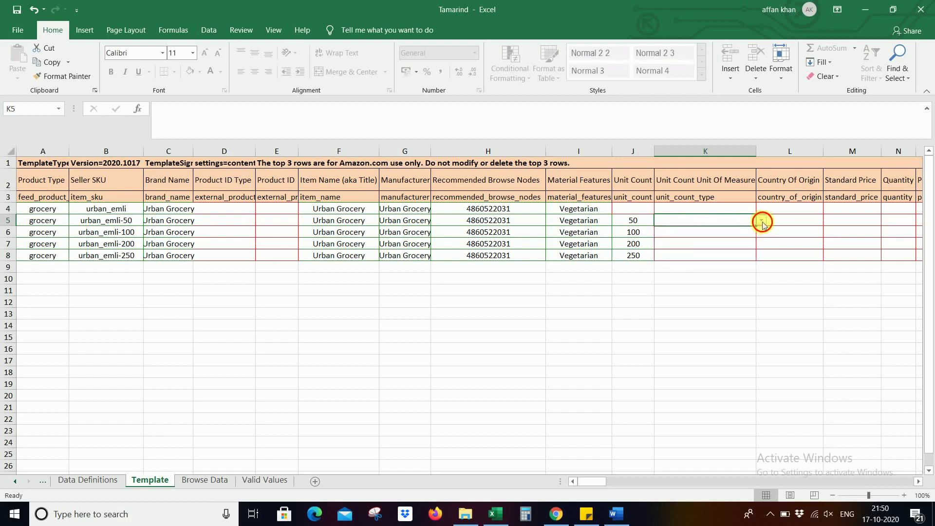
click(762, 220)
click(758, 231)
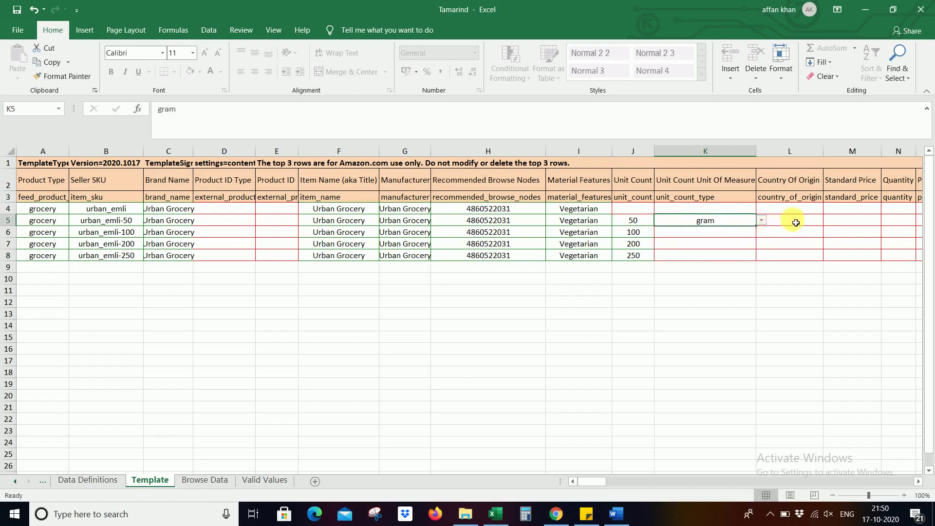
click(795, 223)
text(IN)
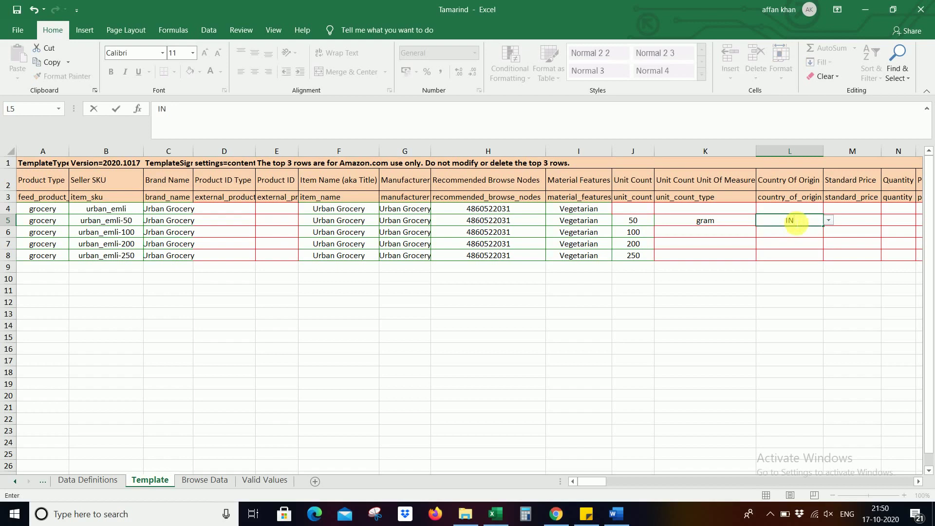
key(Tab)
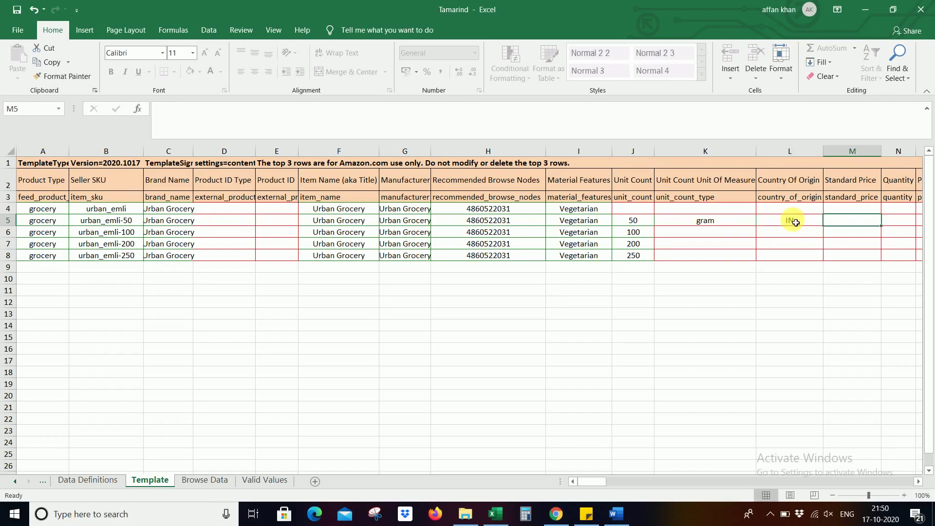
- Enter a Standard Price of 999 and a Quantity of 1 for the 50-gram variation in row 5
text(999)
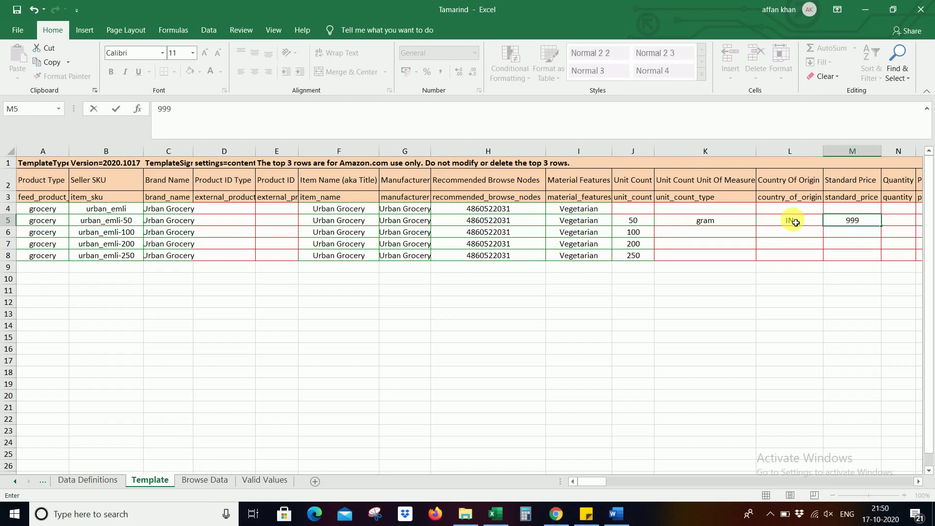
key(Tab)
text(1)
key(Tab)
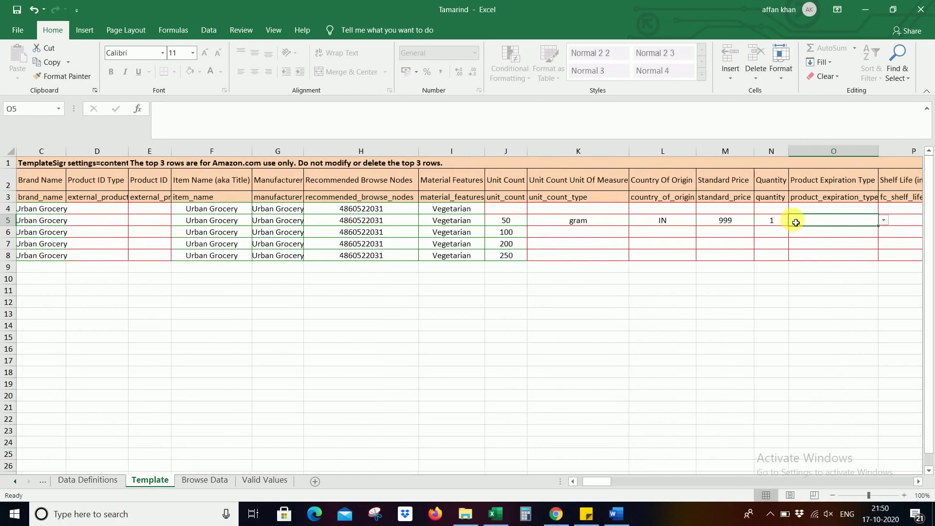
- In row 5, set the Product Expiration Type to Shelf Life and enter a shelf life of 365 days
click(884, 221)
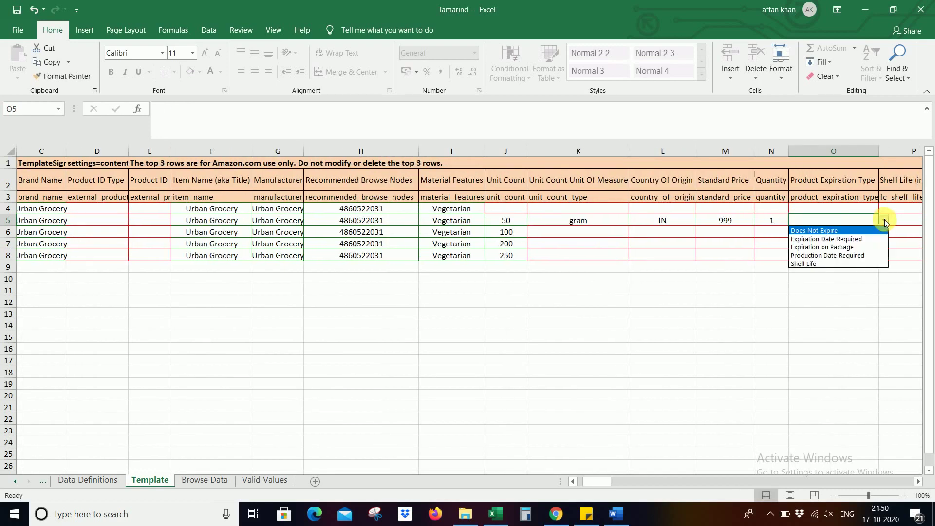
click(858, 263)
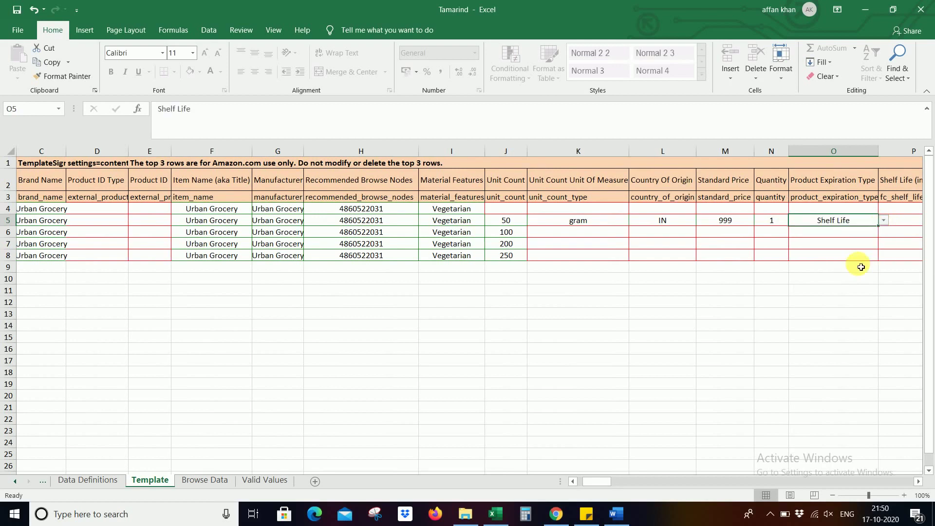
key(Tab)
text(3)
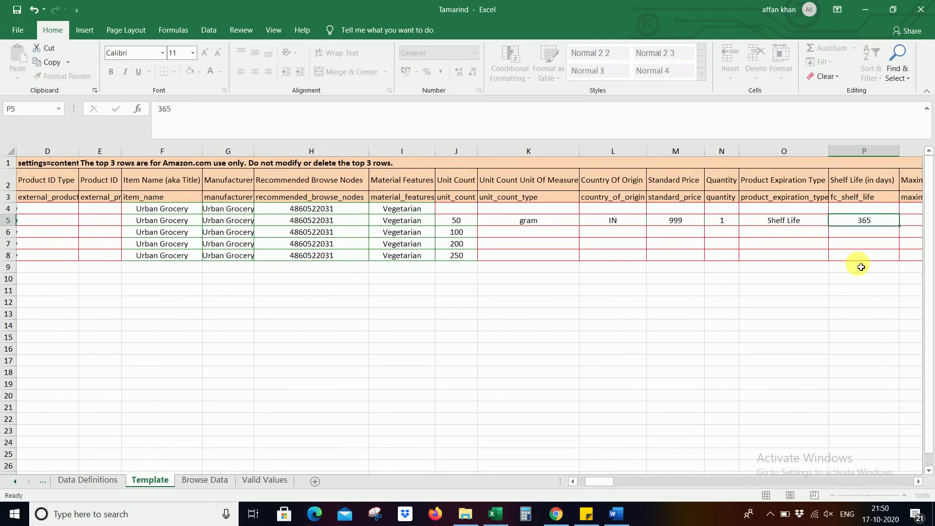
text(65)
- Enter 999 as row 5's Maximum Retail Price and fill its values from unit of measure through Maximum Retail Price down to row 8
key(Tab)
text(999)
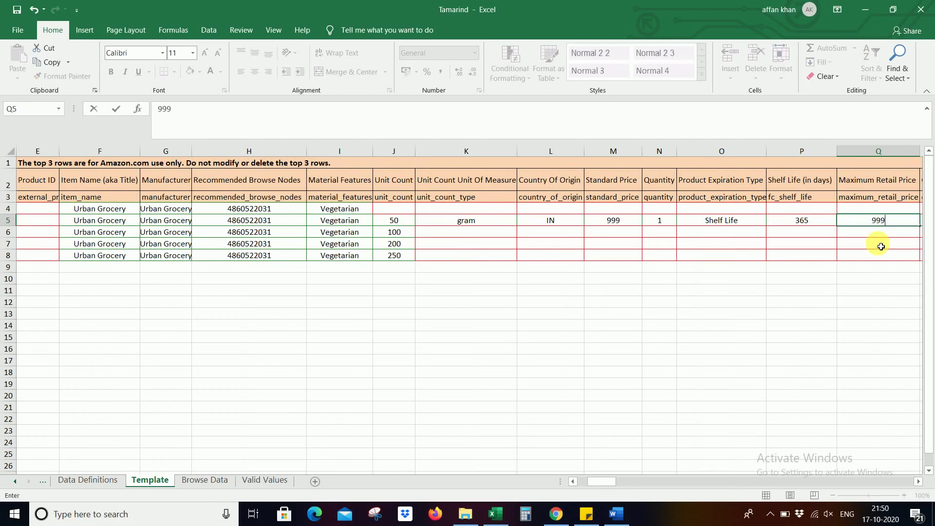
key(Tab)
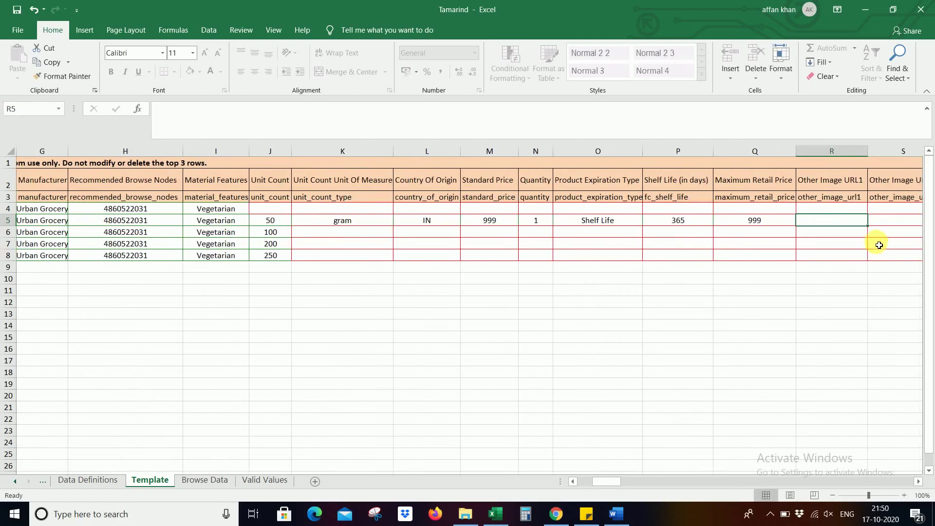
click(783, 223)
shift+click(329, 260)
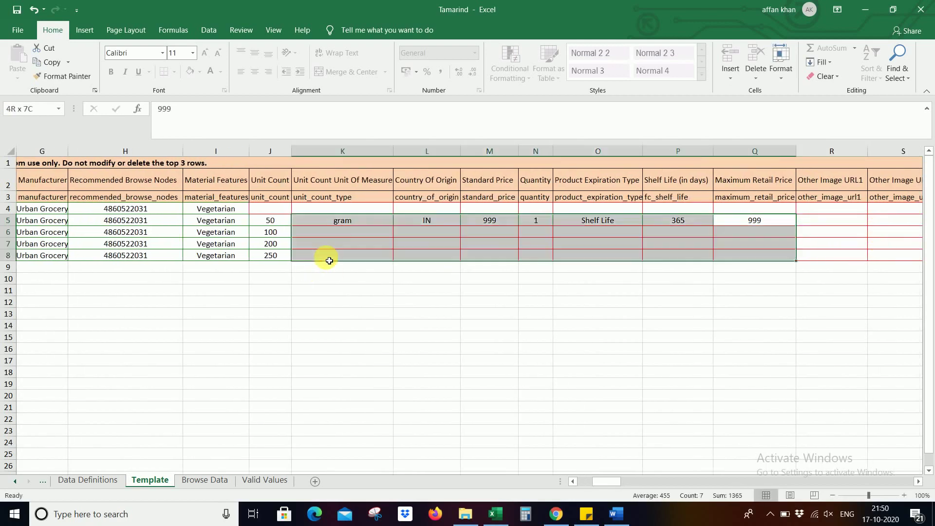
key(ctrl+d)
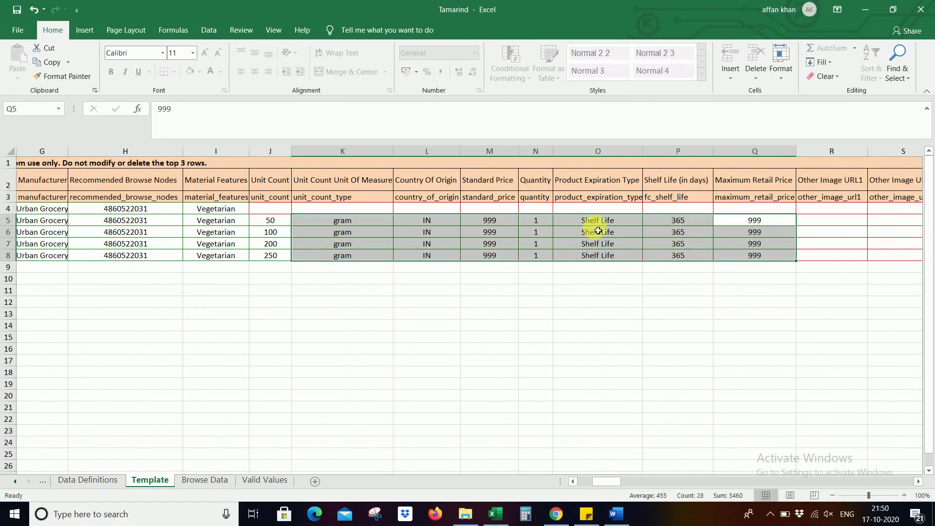
- Copy the Dropbox link of image 202a in File Explorer and paste it as the Main Image Url in row 4 of the Excel template
click(830, 214)
key(Right)
key(Right)
key(Right)
key(Right)
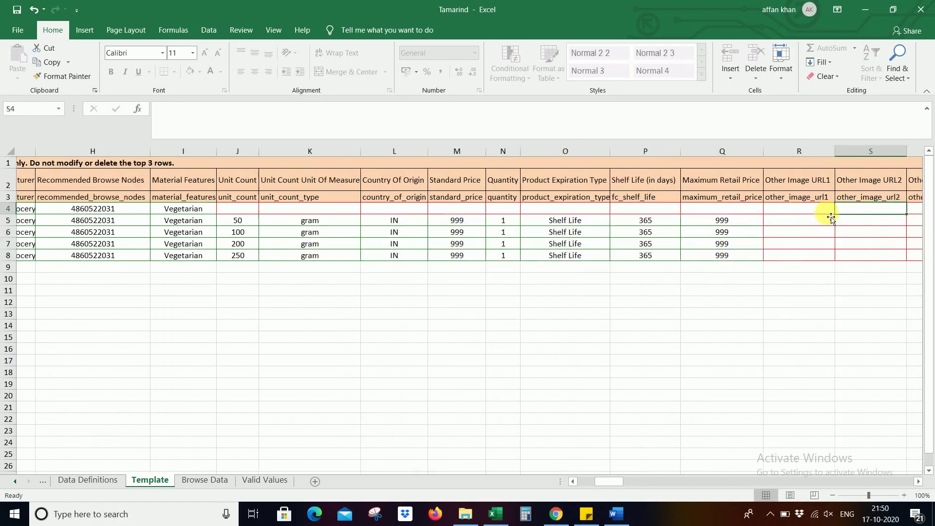
key(Right)
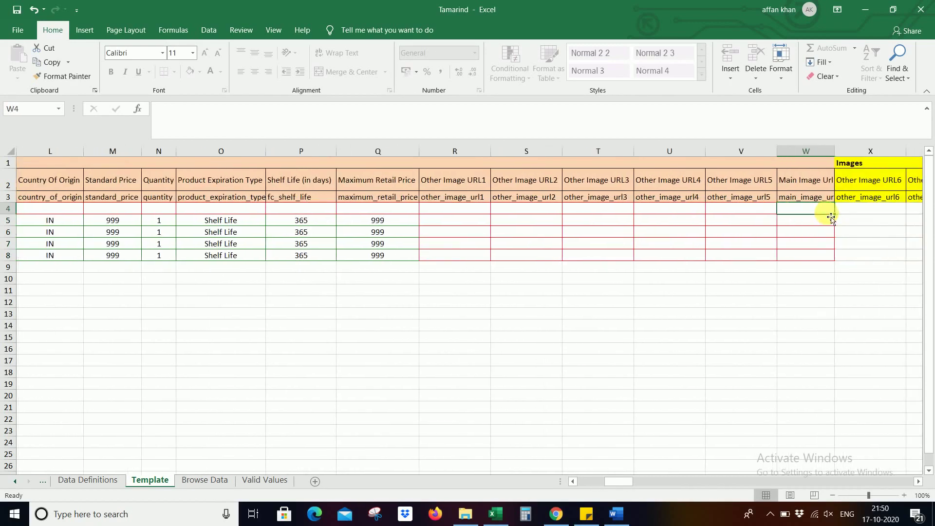
click(466, 514)
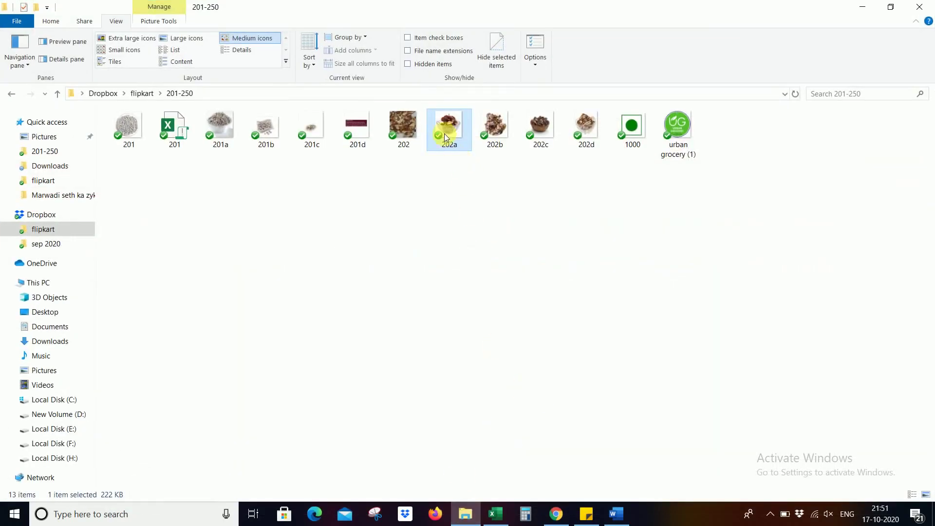
right_click(444, 134)
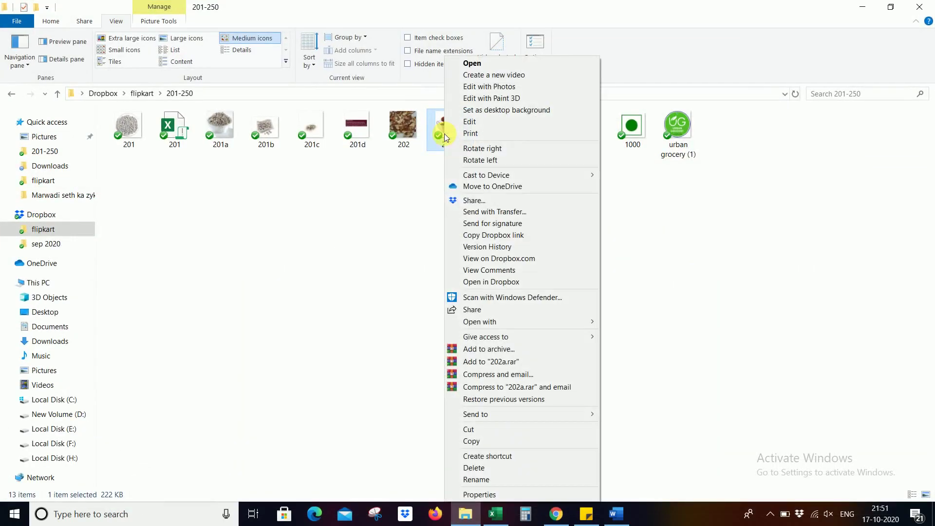
click(472, 236)
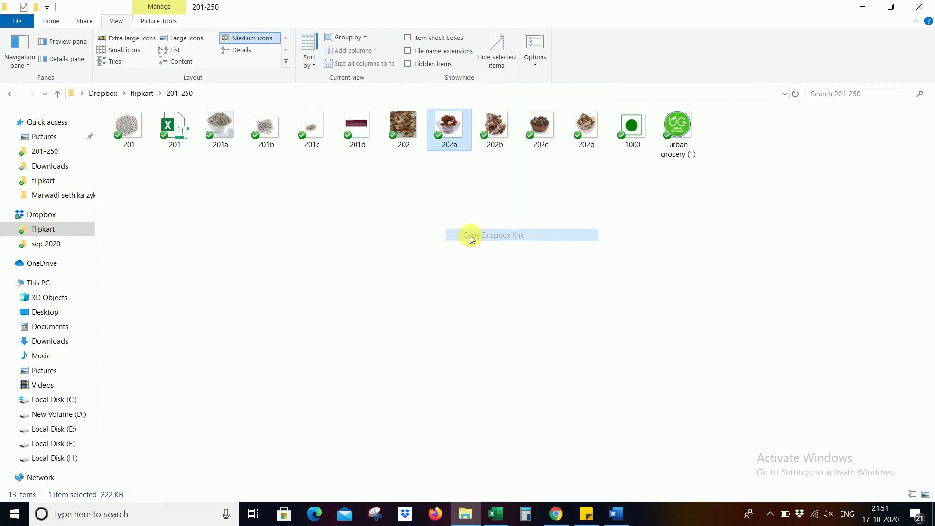
click(510, 515)
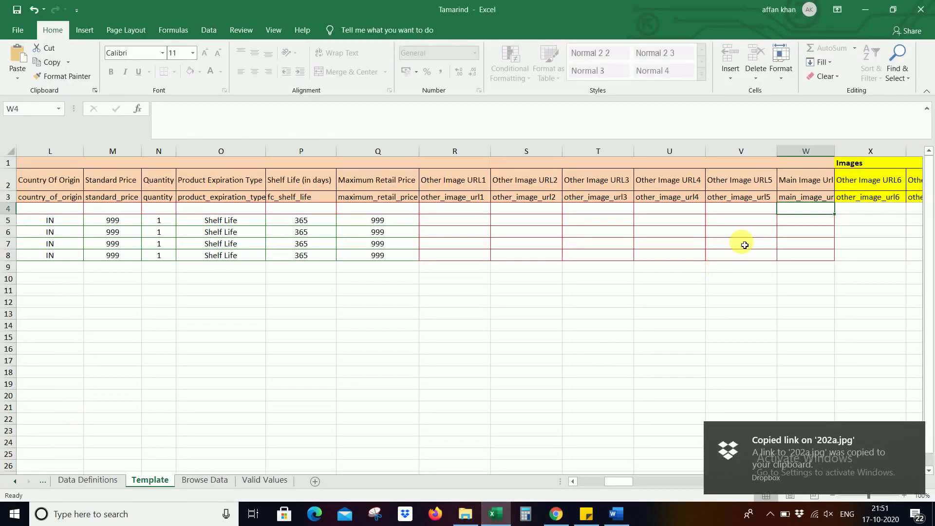
key(ctrl+v)
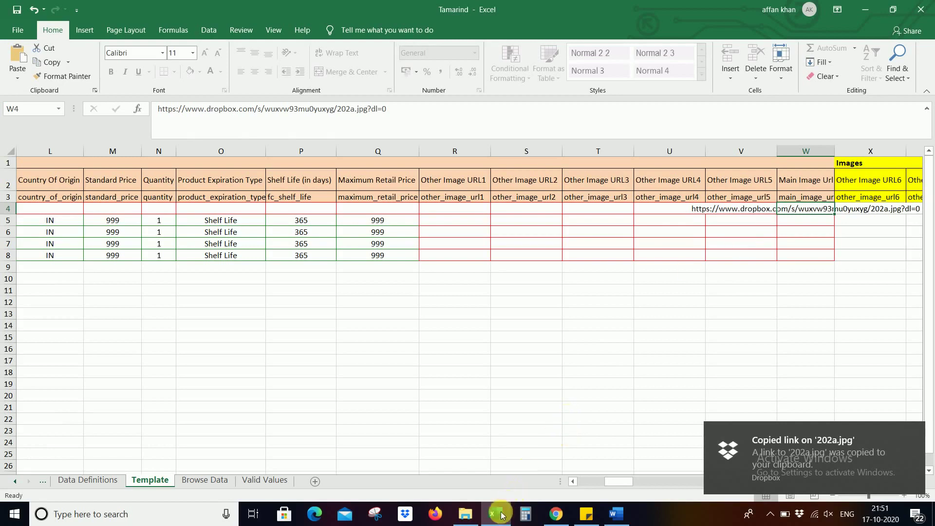
- Copy the Dropbox link of image 202b in File Explorer and paste it as Other Image URL1 in row 4 of the Excel template
click(502, 515)
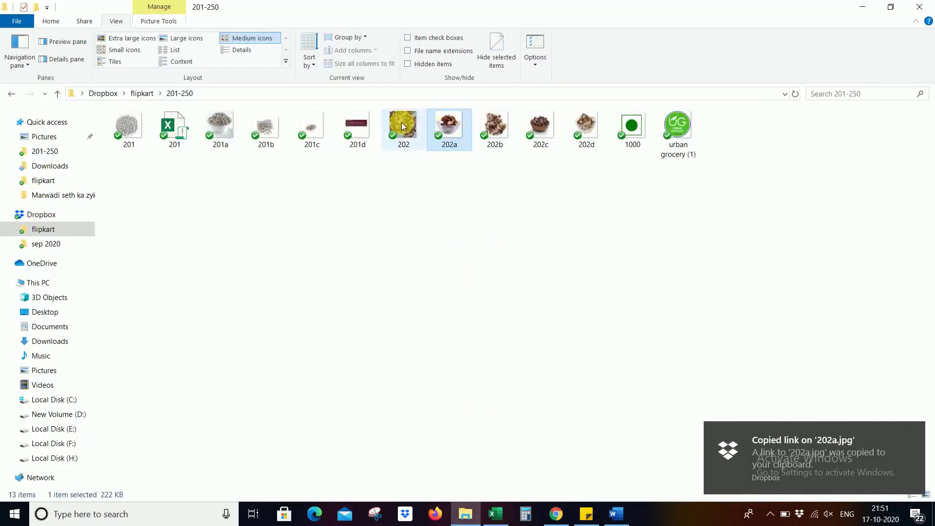
right_click(485, 126)
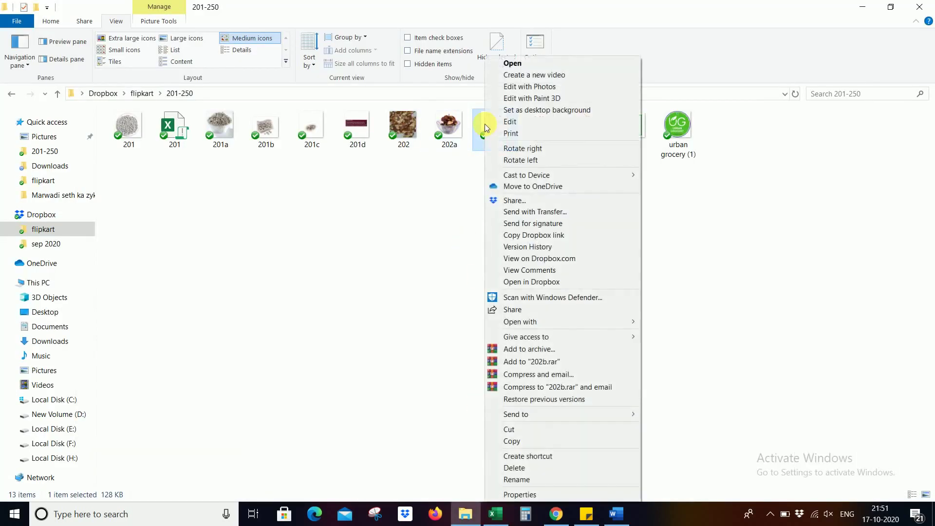
click(538, 234)
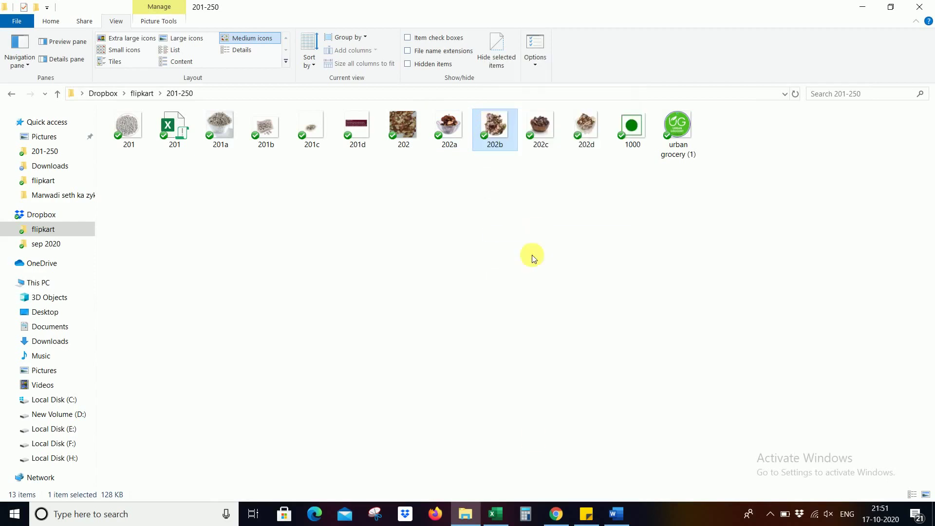
click(492, 507)
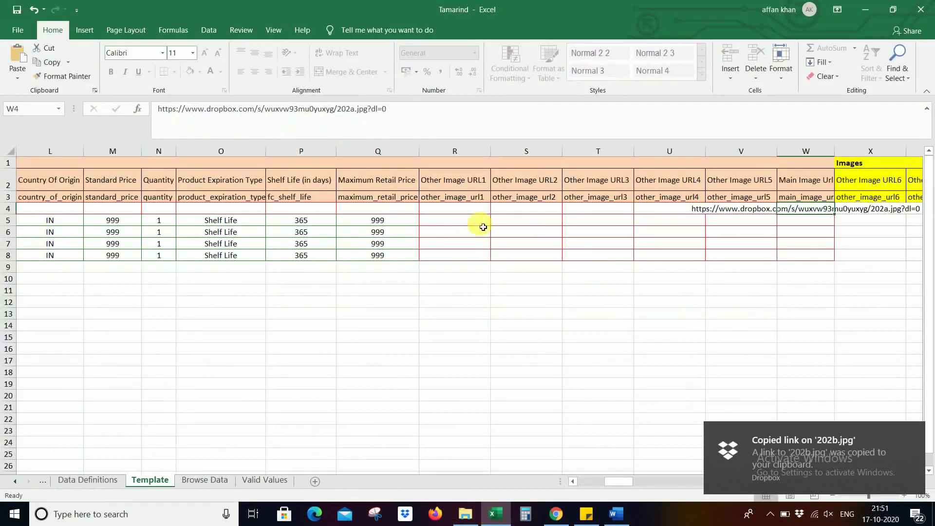
click(477, 210)
key(ctrl+v)
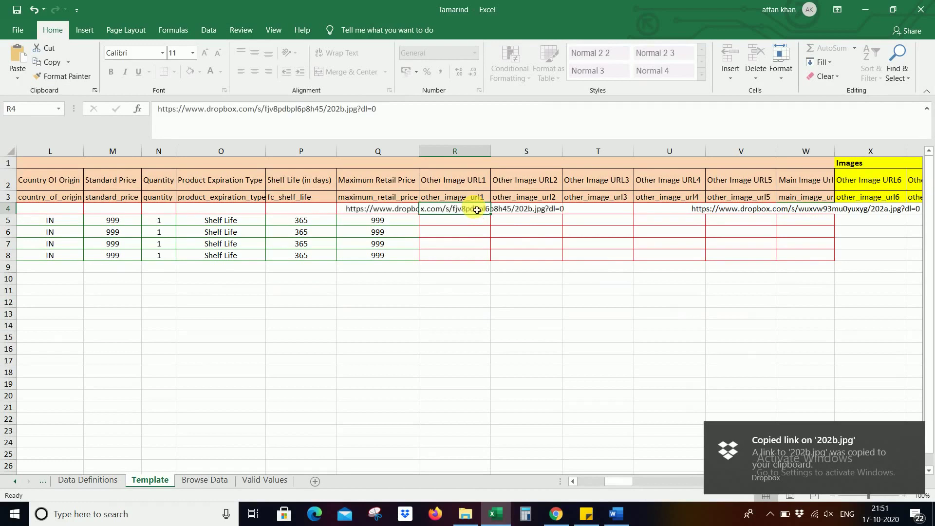
- Copy the Dropbox link of image 202c in File Explorer and paste it as Other Image URL2 in row 4 of the Excel template
click(498, 517)
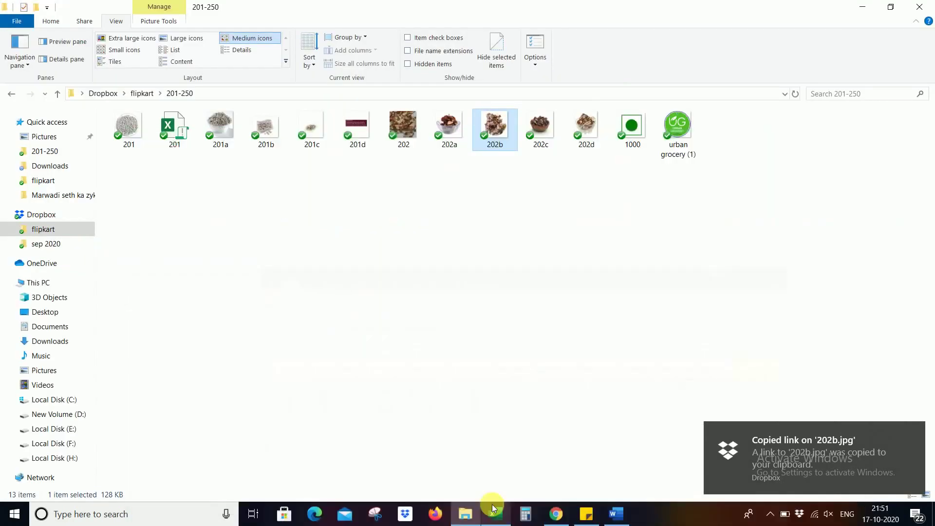
right_click(534, 134)
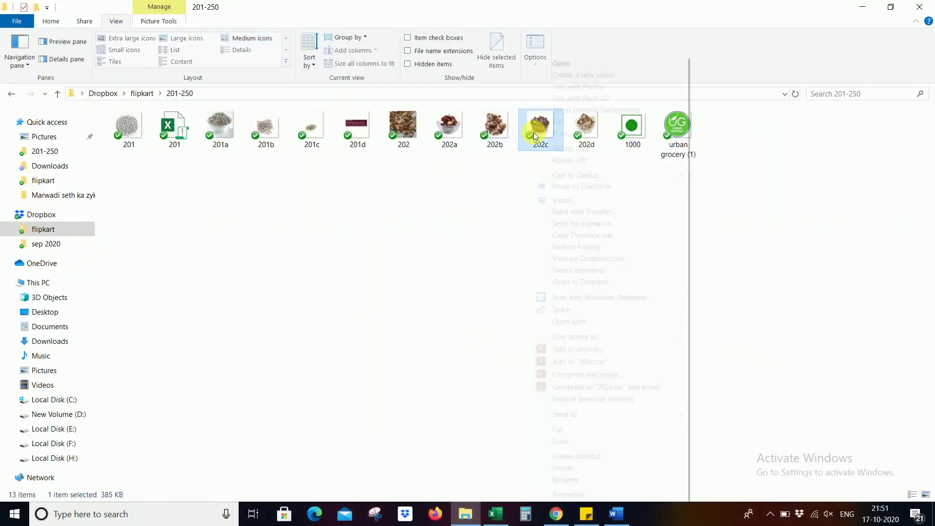
click(560, 235)
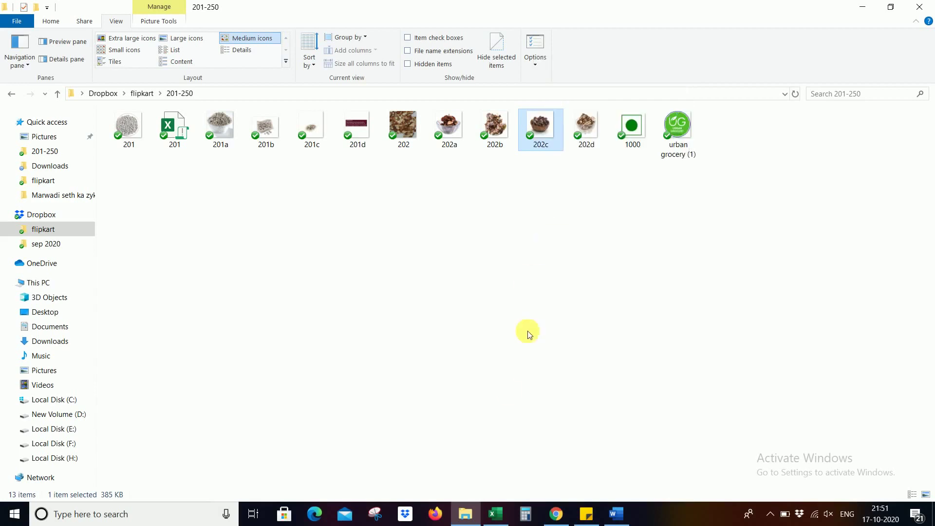
click(499, 509)
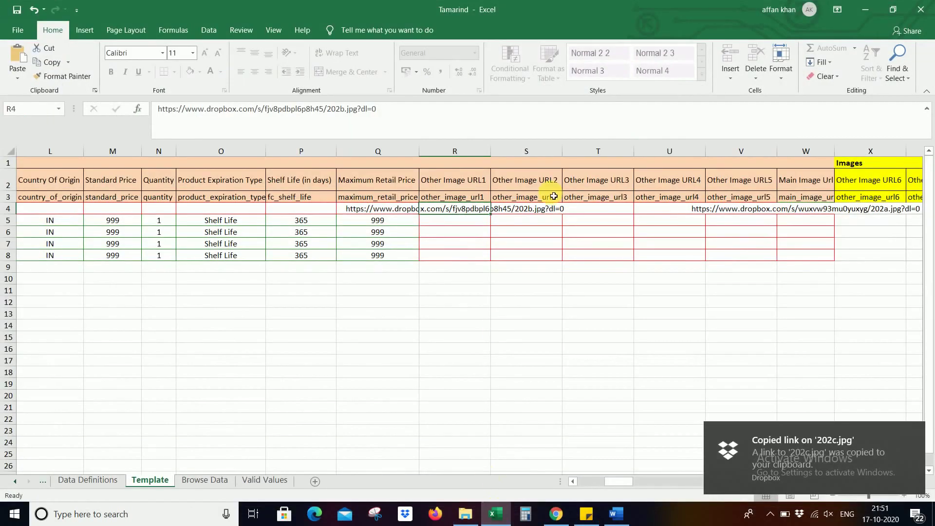
key(Right)
key(ctrl+v)
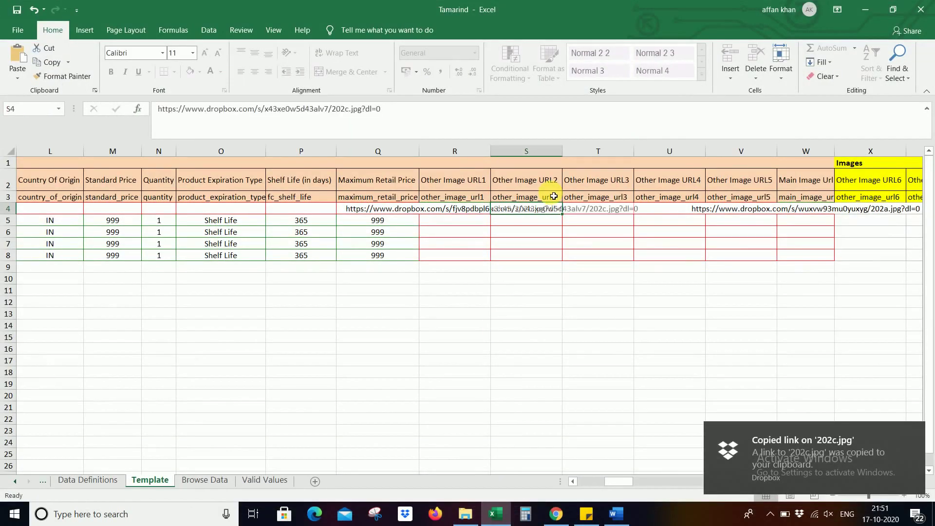
- Copy the Dropbox link of image 202d in File Explorer and paste it as Other Image URL3 in row 4 of the Excel template
click(500, 515)
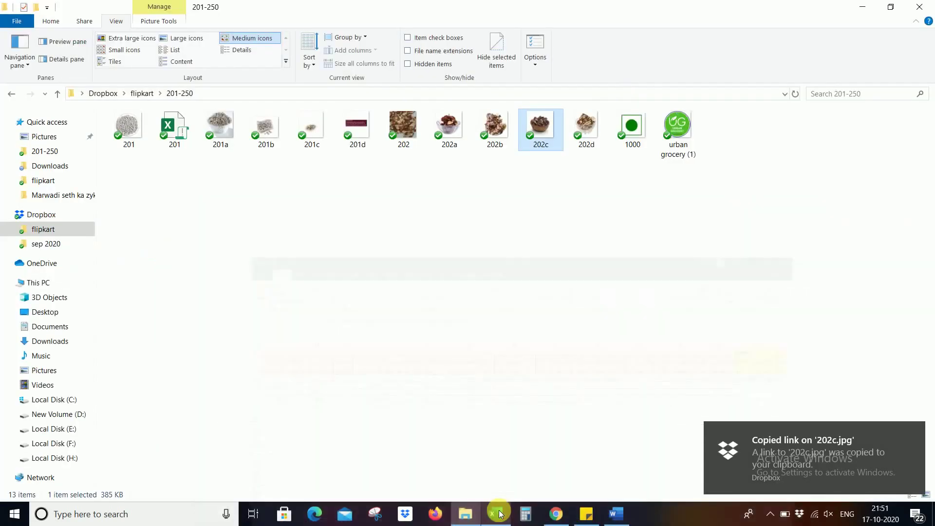
right_click(593, 131)
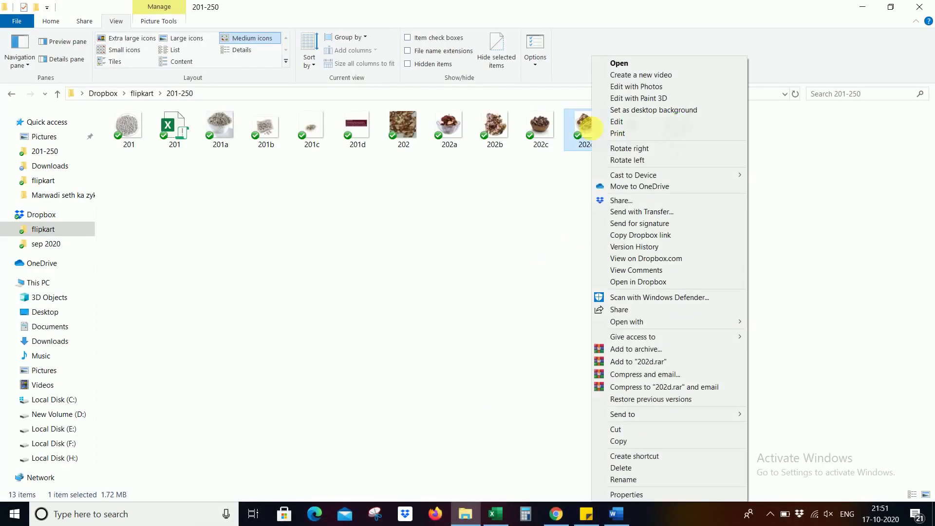
click(635, 235)
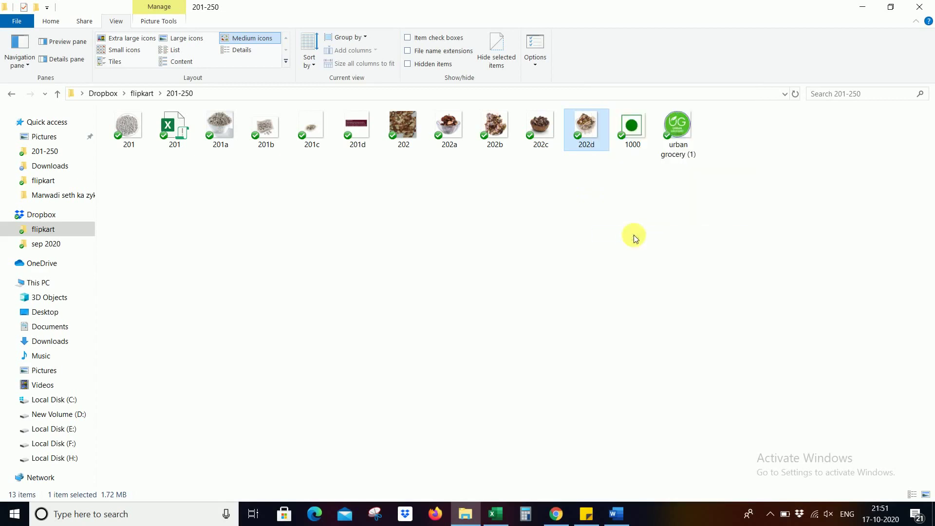
click(502, 514)
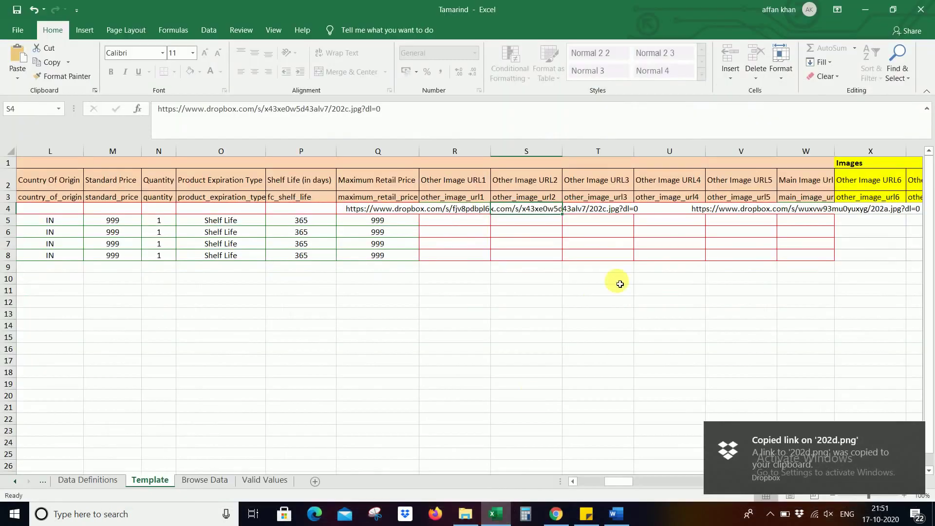
key(Right)
key(ctrl+v)
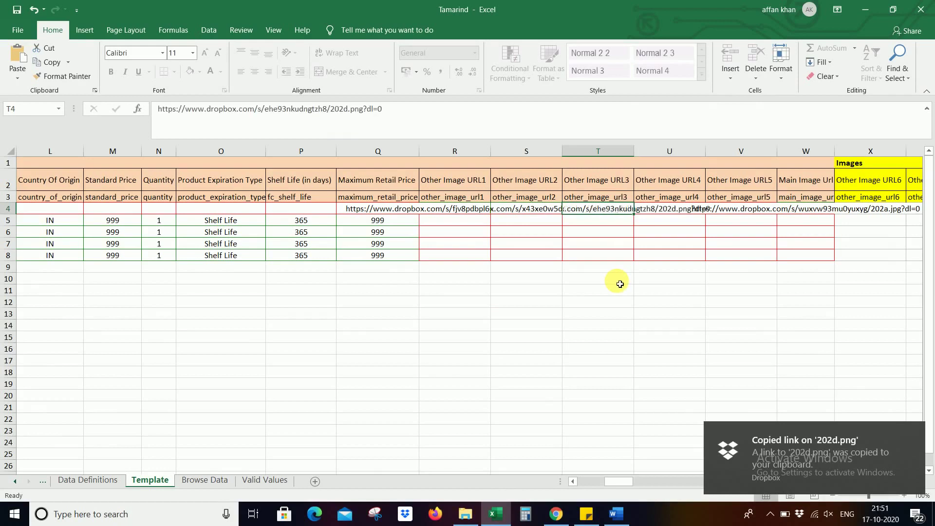
- Copy the Dropbox link of image 1000 in File Explorer and paste it as Other Image URL4 in row 4 of the Excel template
click(493, 517)
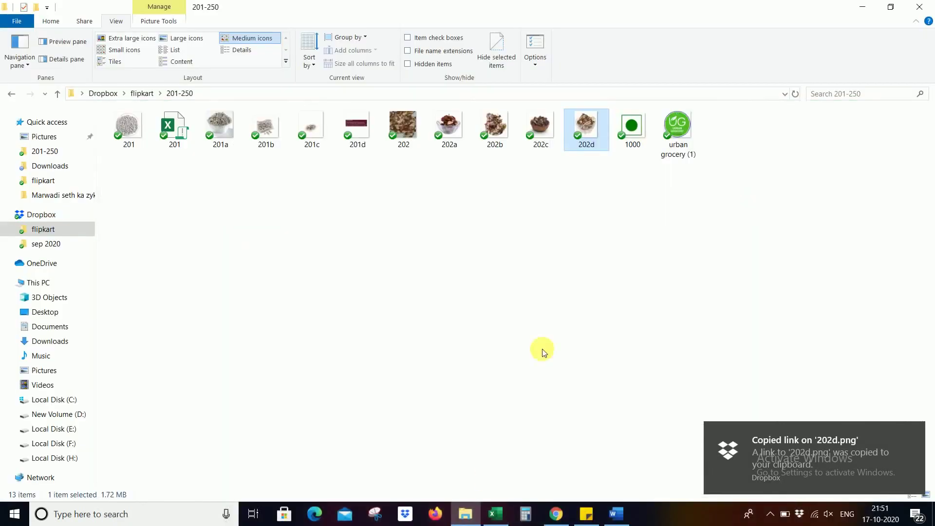
right_click(631, 130)
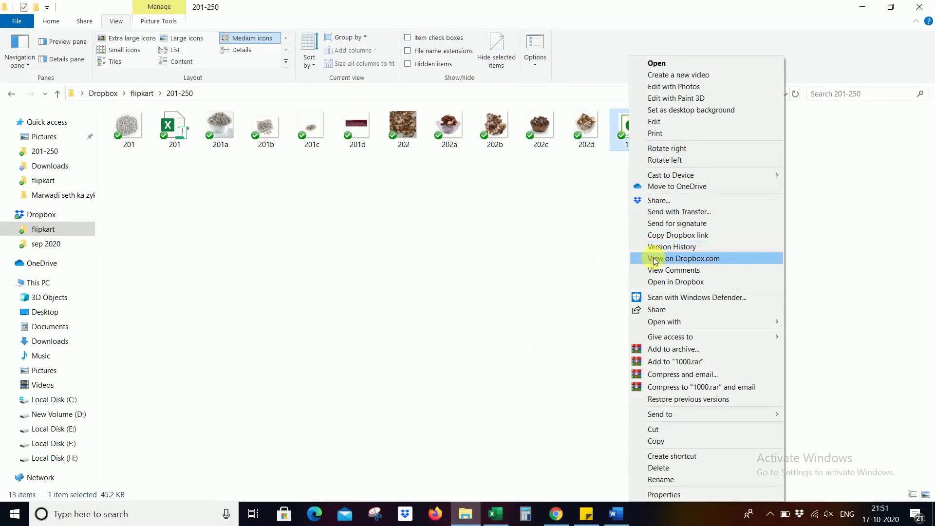
click(674, 237)
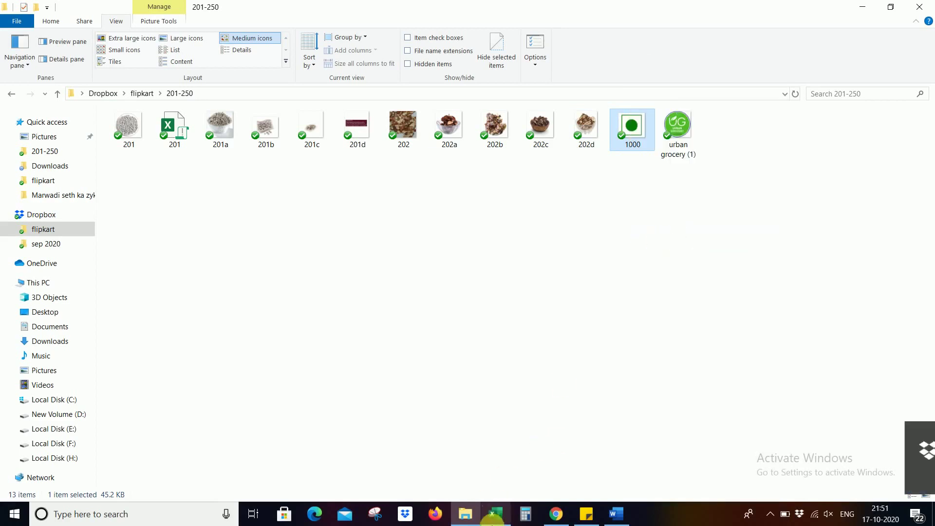
click(495, 514)
key(Right)
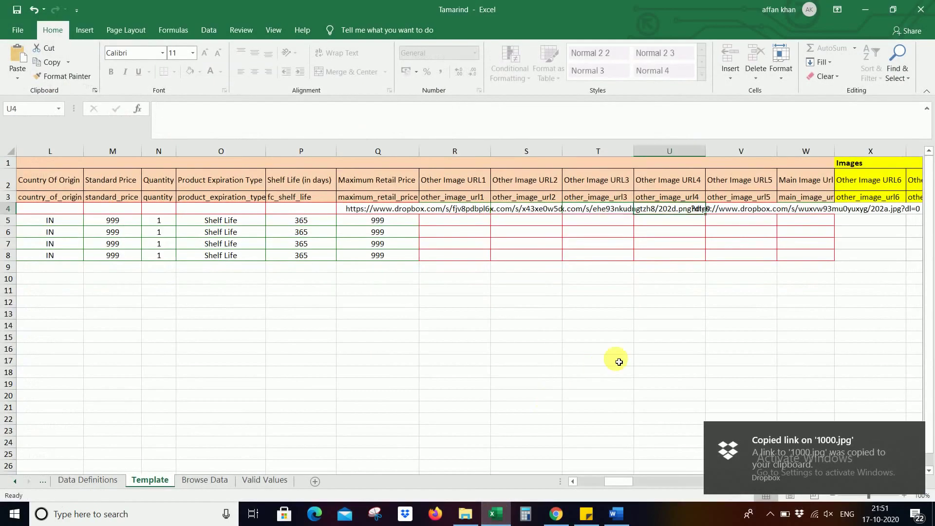
key(ctrl+v)
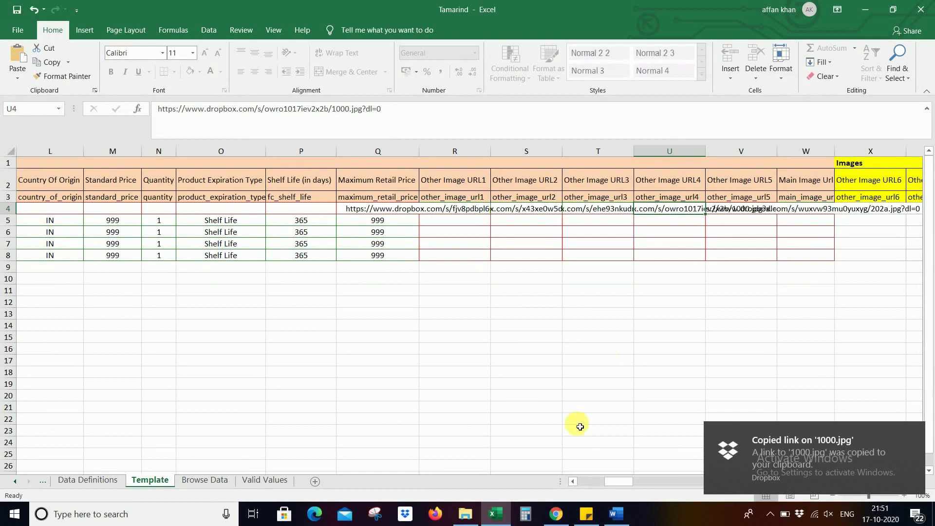
- Copy the Dropbox link of image urban grocery (1) in File Explorer and paste it as Other Image URL5 in row 4 of the Excel template
click(505, 517)
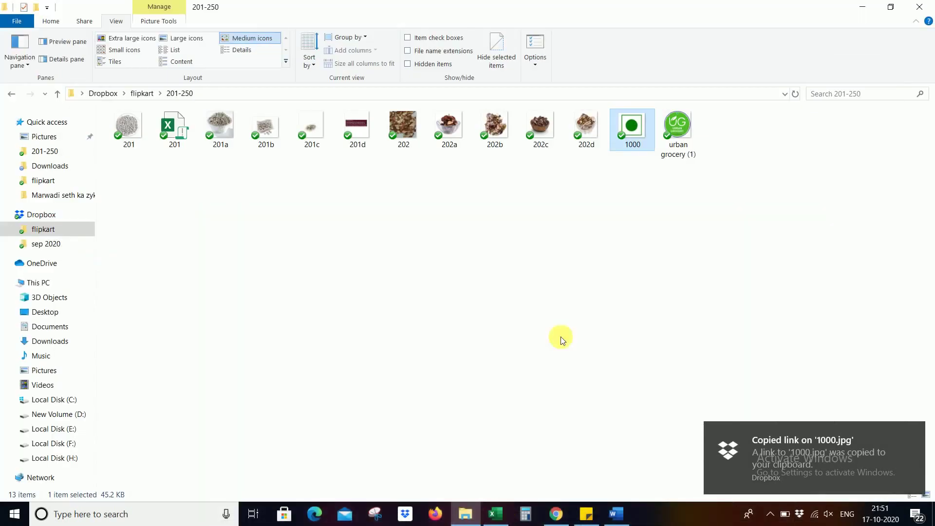
right_click(683, 120)
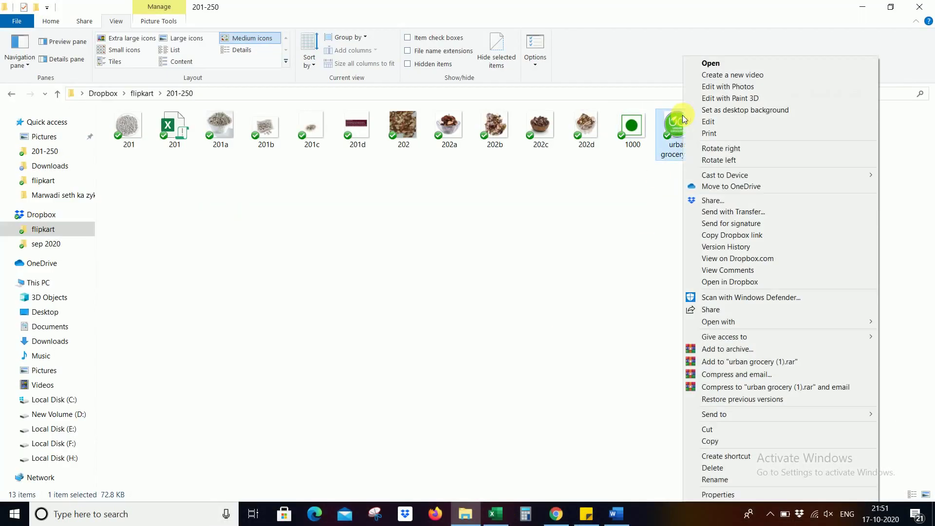
click(711, 236)
click(496, 514)
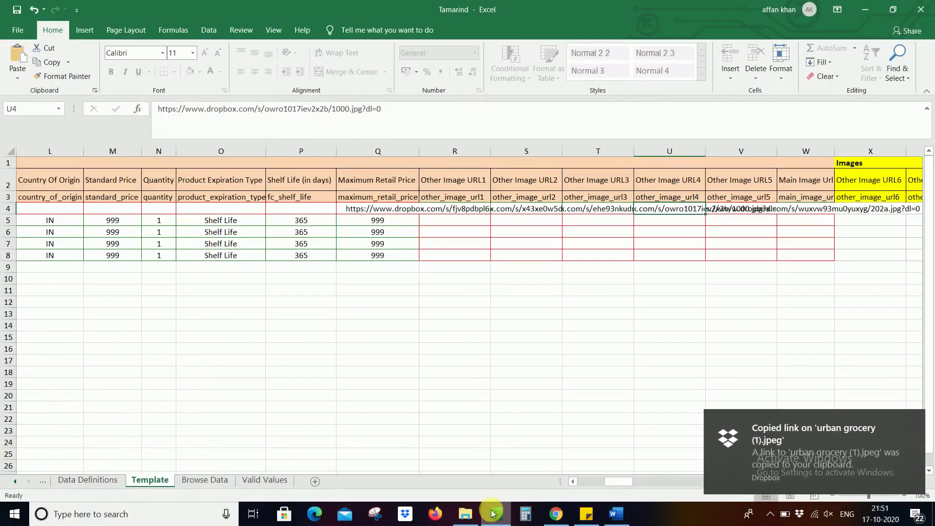
key(Right)
key(ctrl+v)
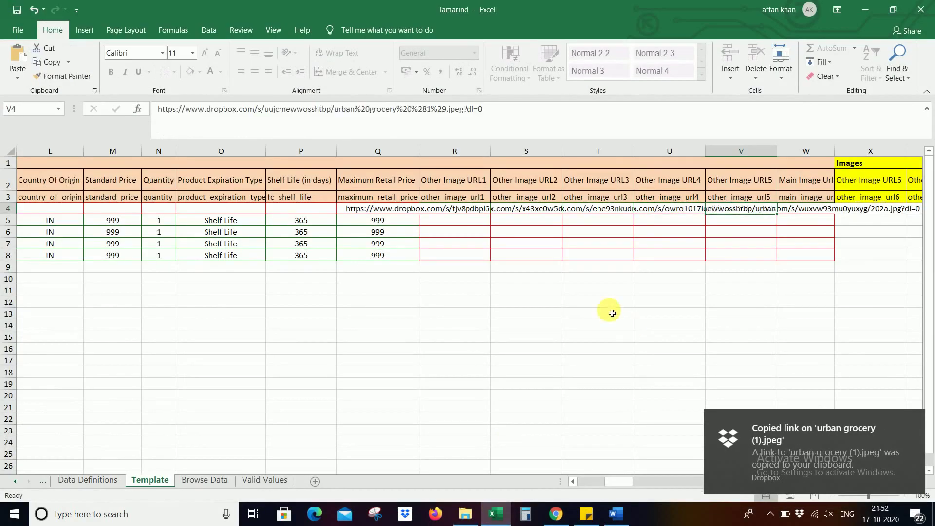
- Fill row 4's image links, from Other Image URL1 through Main Image Url, down to row 8
key(Right)
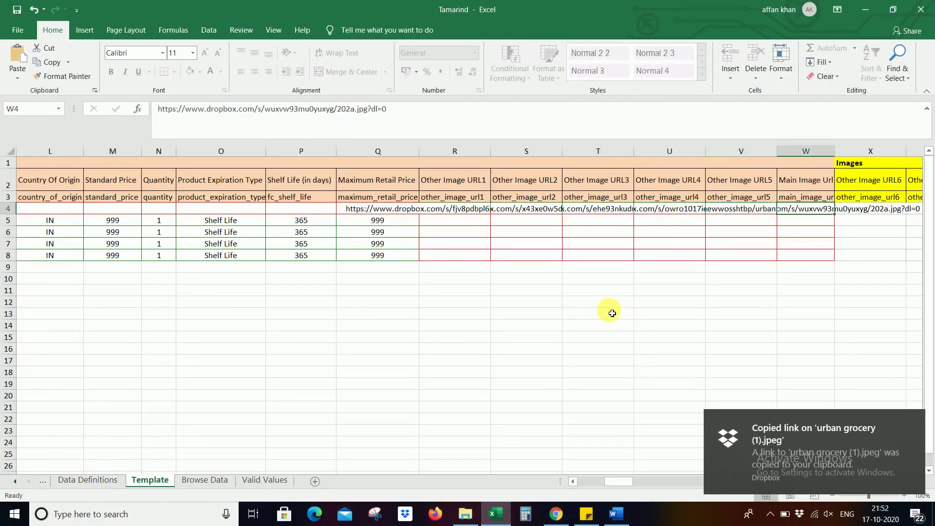
shift+click(446, 256)
key(ctrl+d)
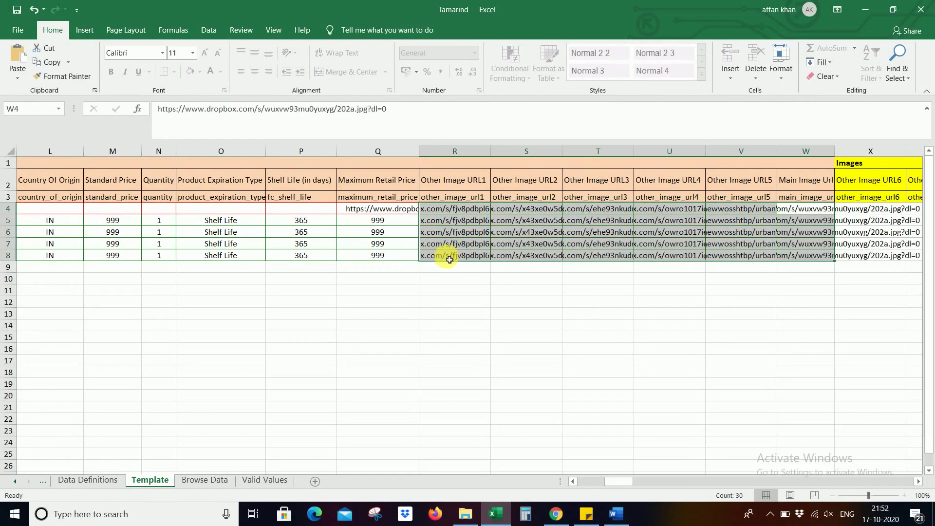
click(480, 223)
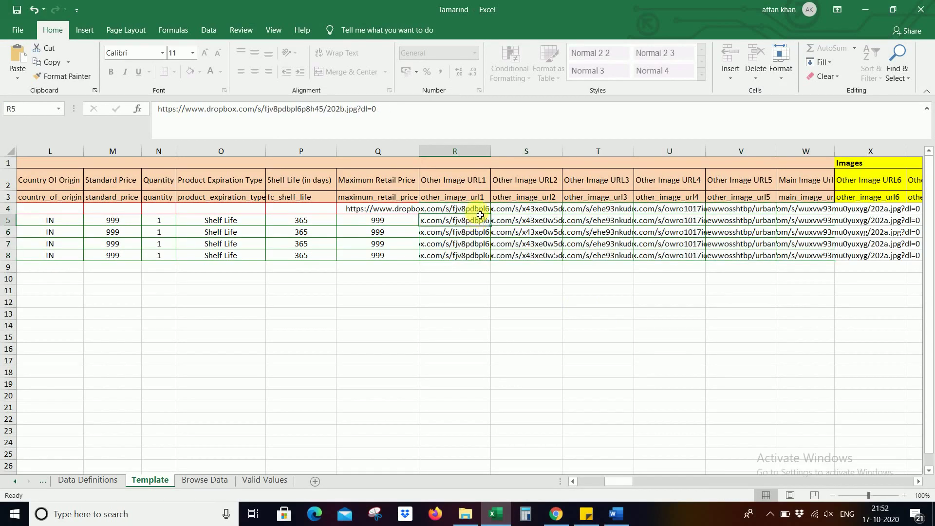
- Set the Parentage in row 4 to Parent
key(Up)
key(Right)
key(Right)
key(Right)
key(Right)
key(Right)
key(Right)
key(Right)
key(Right)
key(Right)
key(Right)
key(Right)
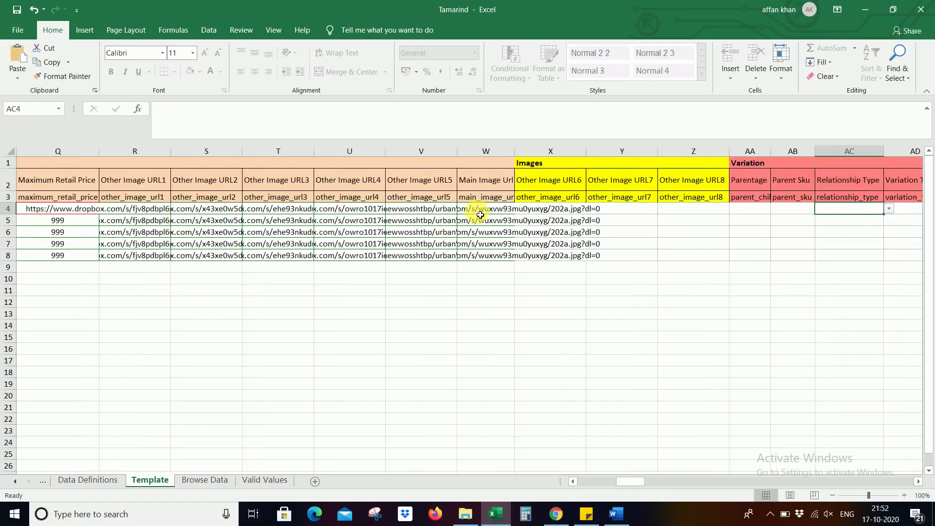
key(Right)
key(Right)
click(686, 213)
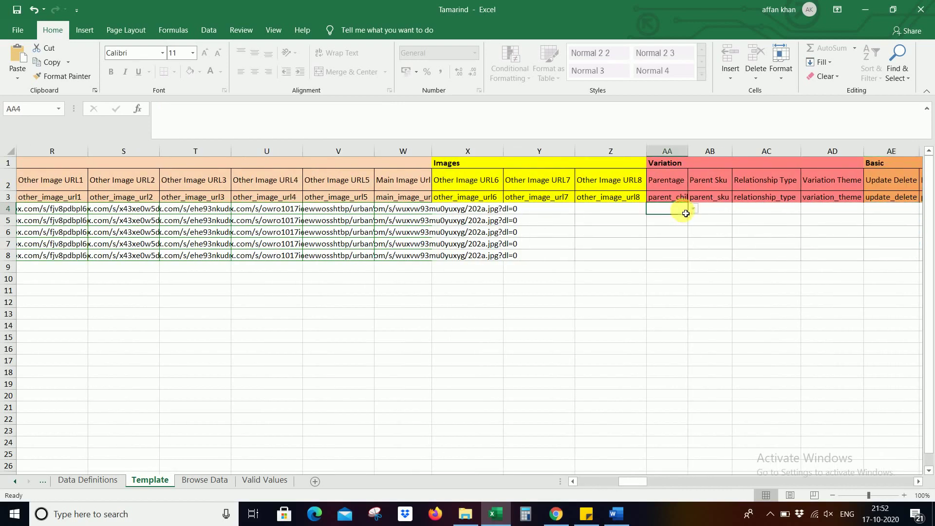
click(693, 208)
click(681, 224)
- Set the Parentage in row 5 to Child and fill it down to row 8
click(677, 224)
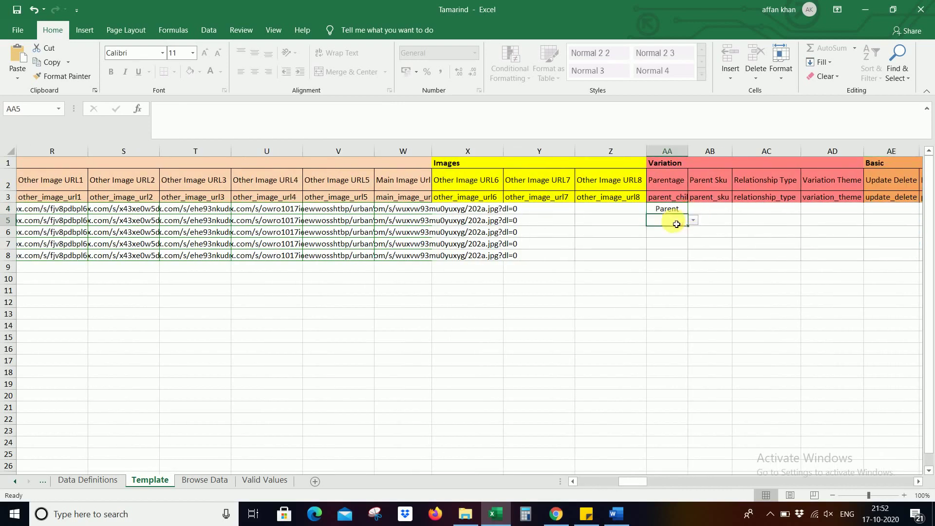
click(693, 222)
click(688, 238)
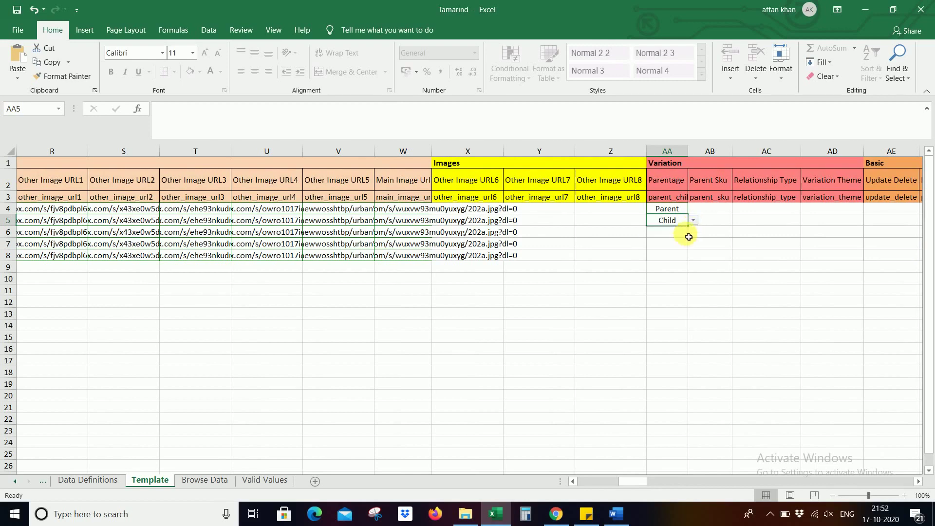
drag(690, 227, 690, 257)
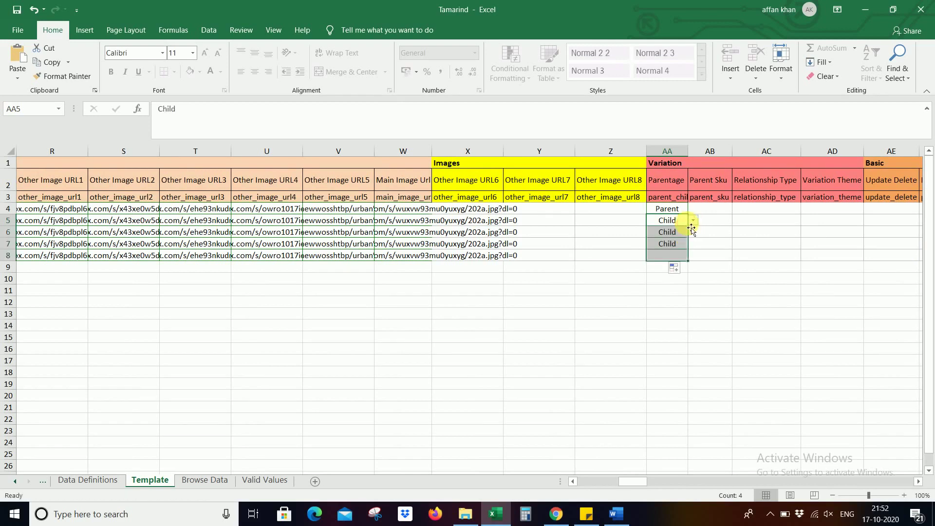
- Set the Relationship Type in row 5 to Variation and fill it down to row 8
click(769, 224)
click(806, 221)
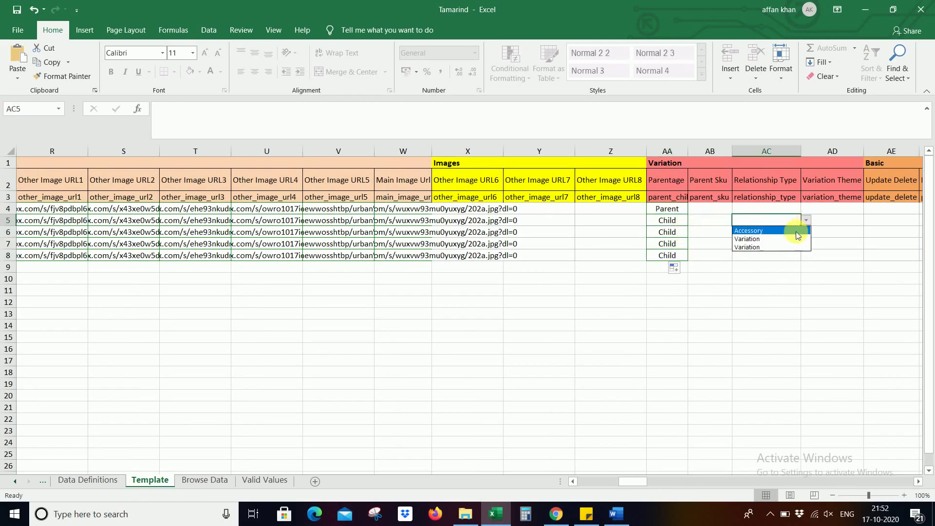
click(794, 246)
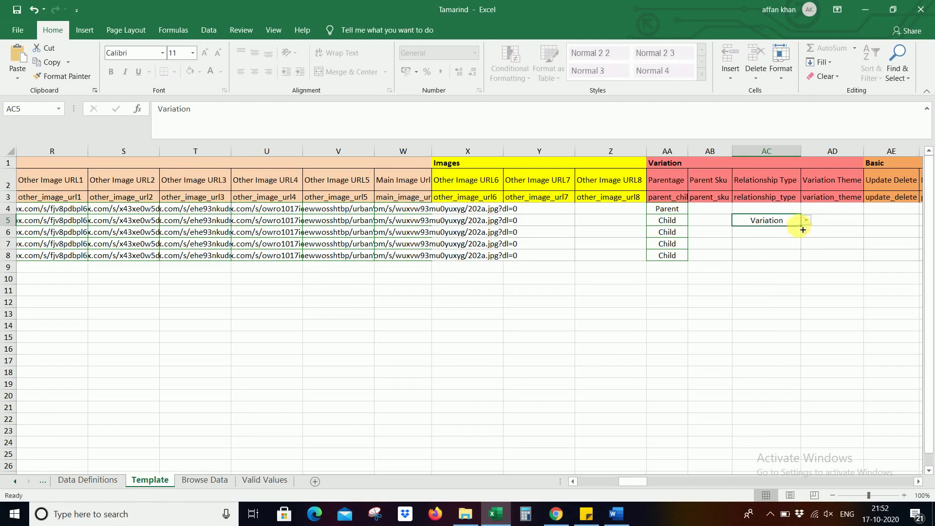
drag(802, 228, 804, 259)
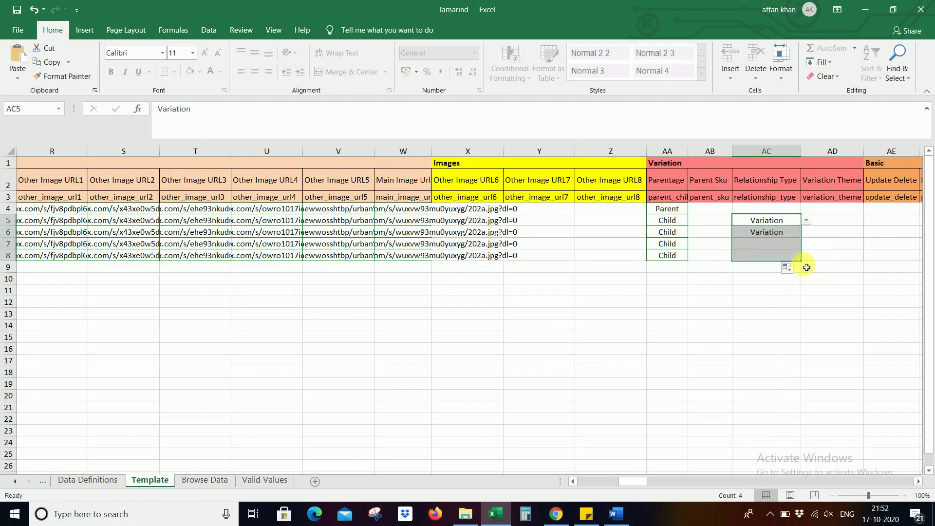
- Set the Variation Theme in row 4 to size and fill it down to row 8
click(846, 211)
click(870, 210)
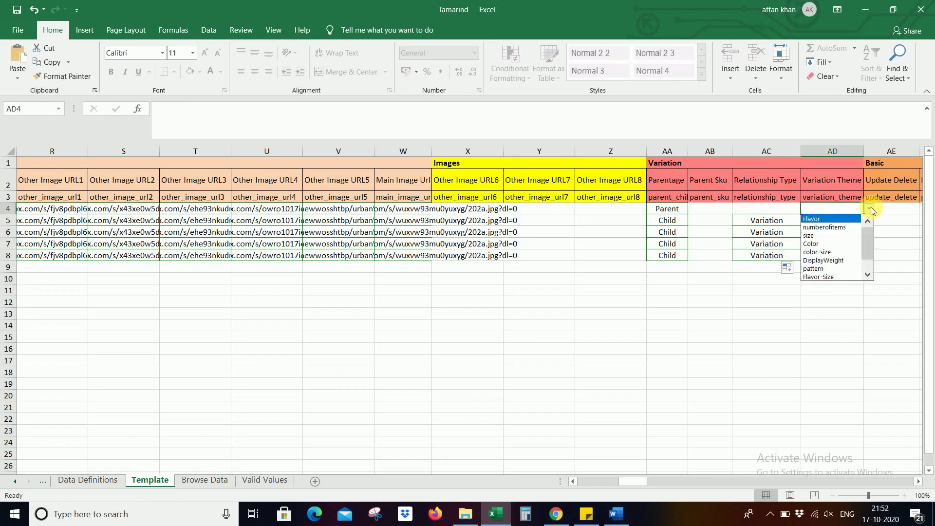
click(834, 236)
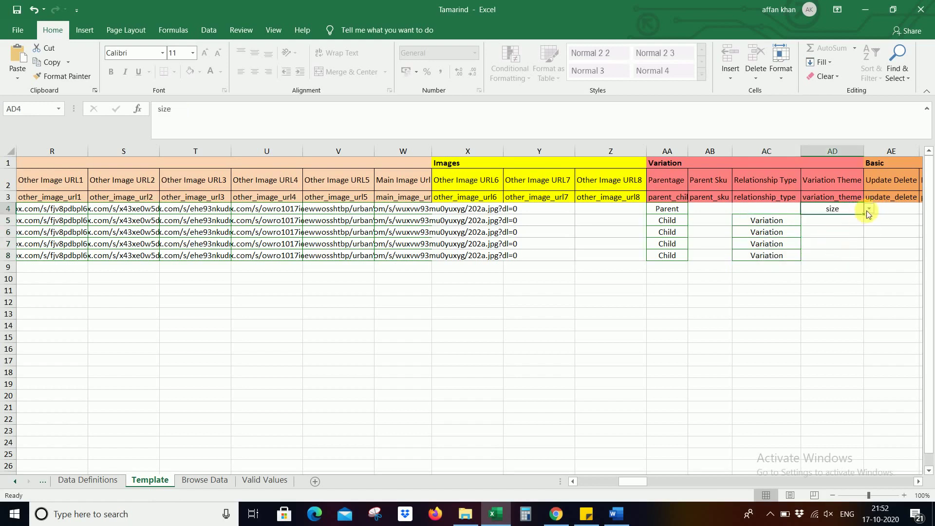
double_click(868, 219)
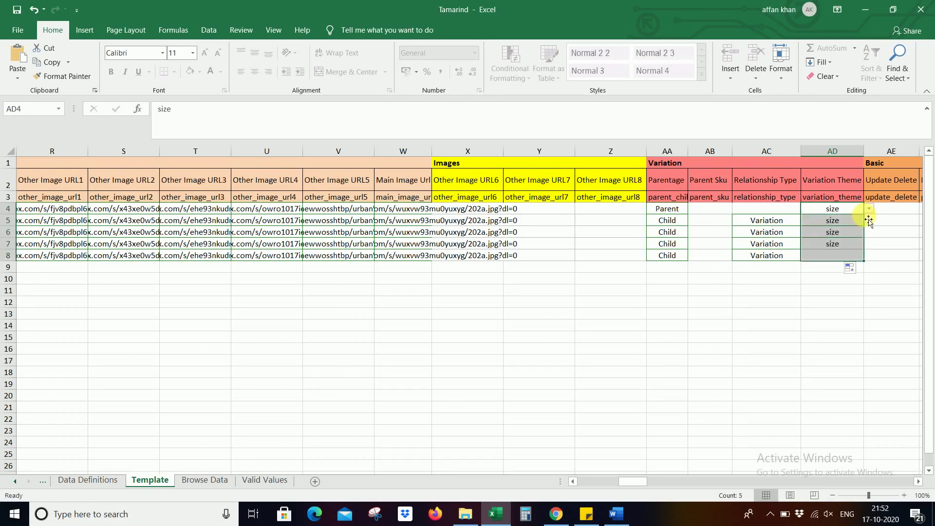
click(709, 220)
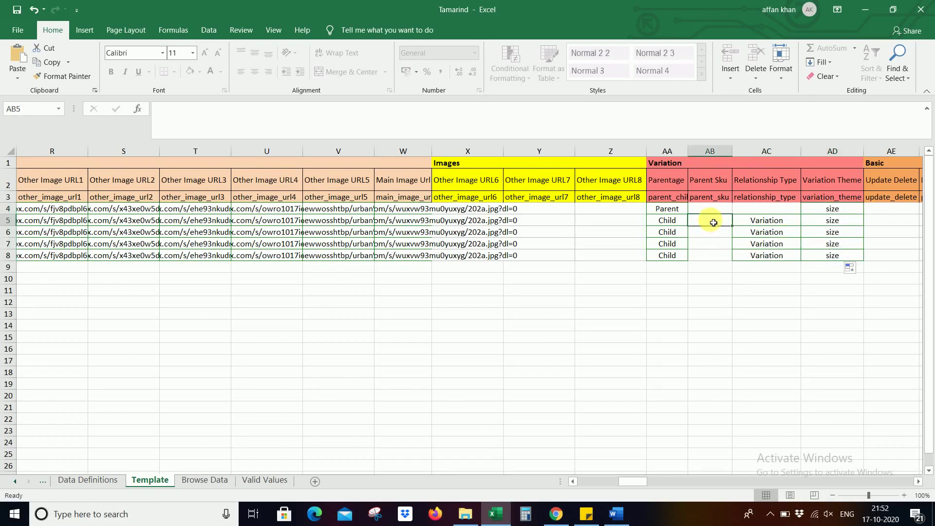
- Set the Update Delete value in row 4 to Update and fill it down to row 8
click(896, 211)
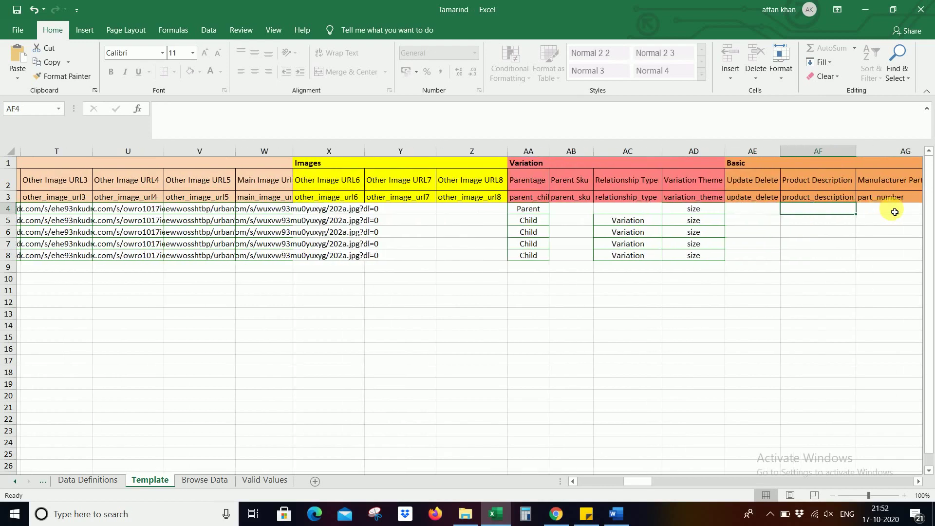
click(896, 211)
click(768, 208)
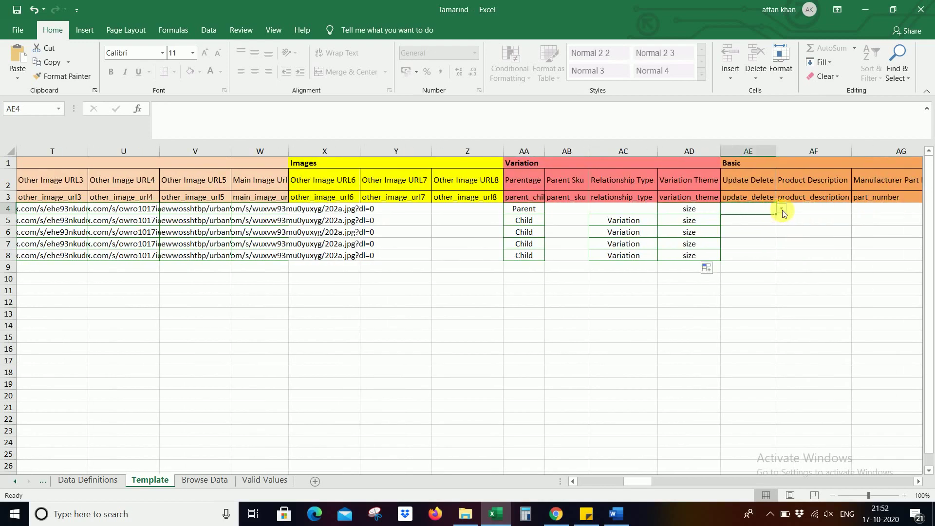
click(781, 209)
click(775, 220)
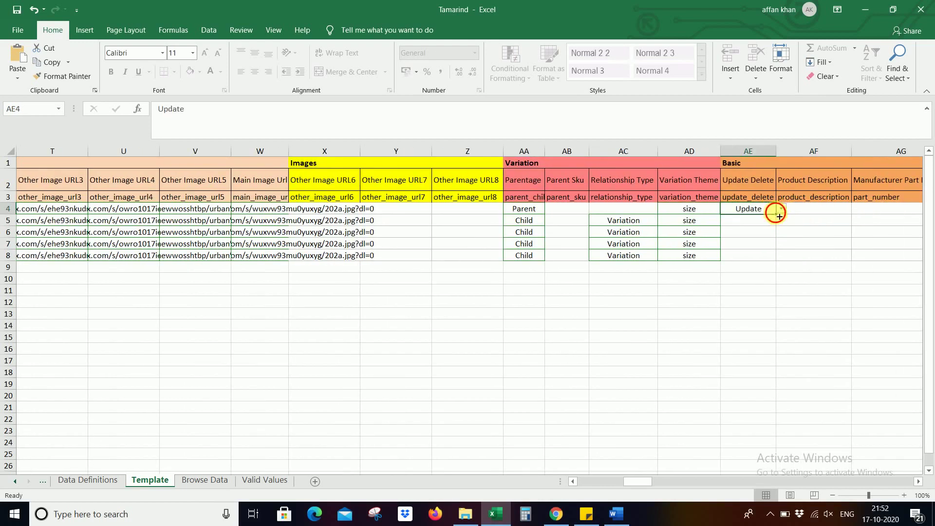
drag(778, 214, 779, 255)
- Copy the Seller SKU values of rows 4 to 8 into the Manufacturer Part Number column of the same rows
key(ctrl+Left)
key(ctrl+Left)
key(ctrl+Left)
key(ctrl+Left)
key(ctrl+Left)
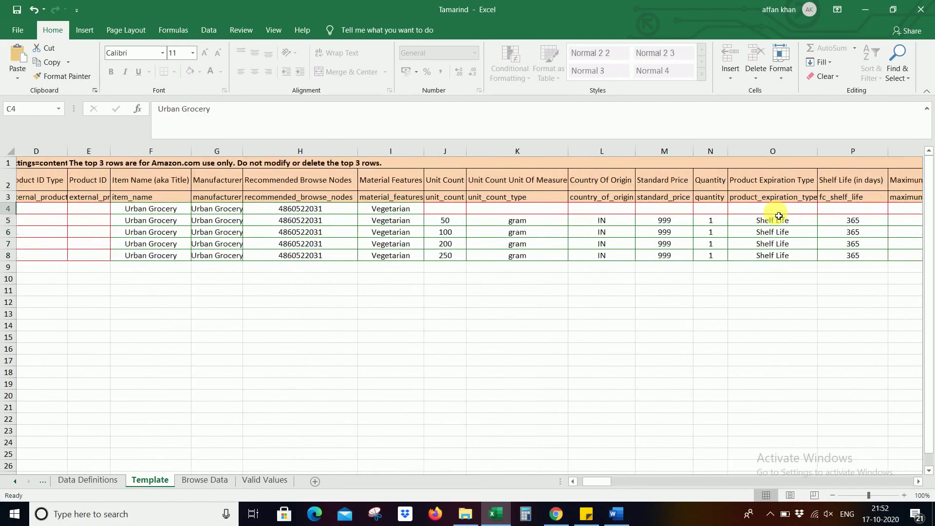
key(ctrl+Left)
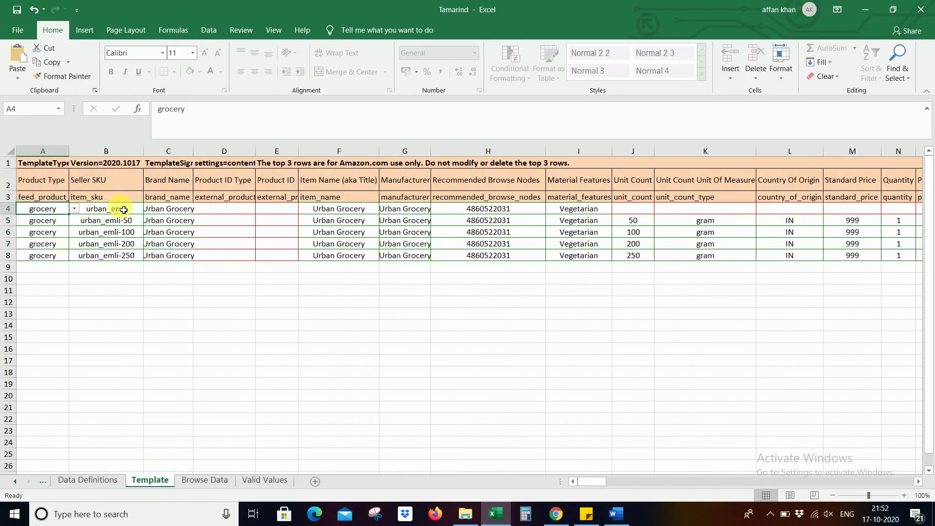
drag(124, 210, 122, 257)
key(ctrl+c)
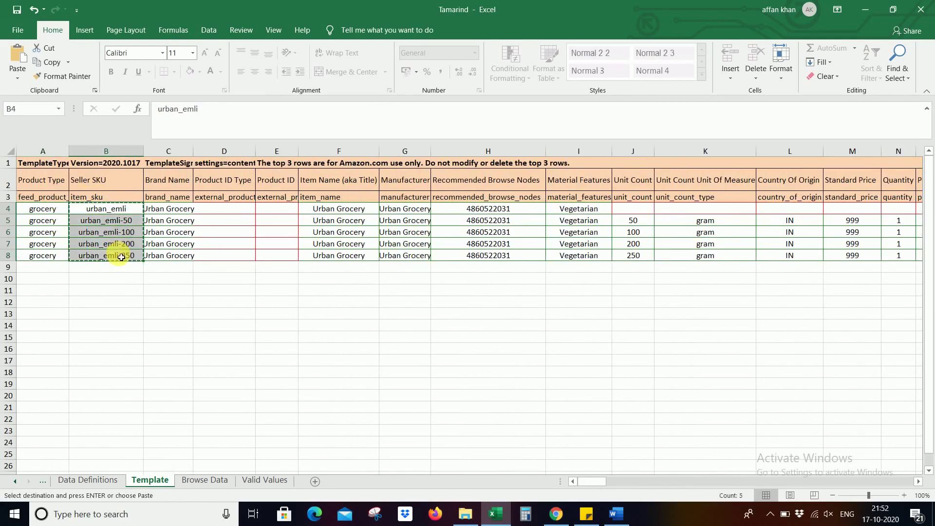
key(ctrl+Right)
key(ctrl+Right)
key(ctrl+Right)
key(ctrl+Right)
key(ctrl+Right)
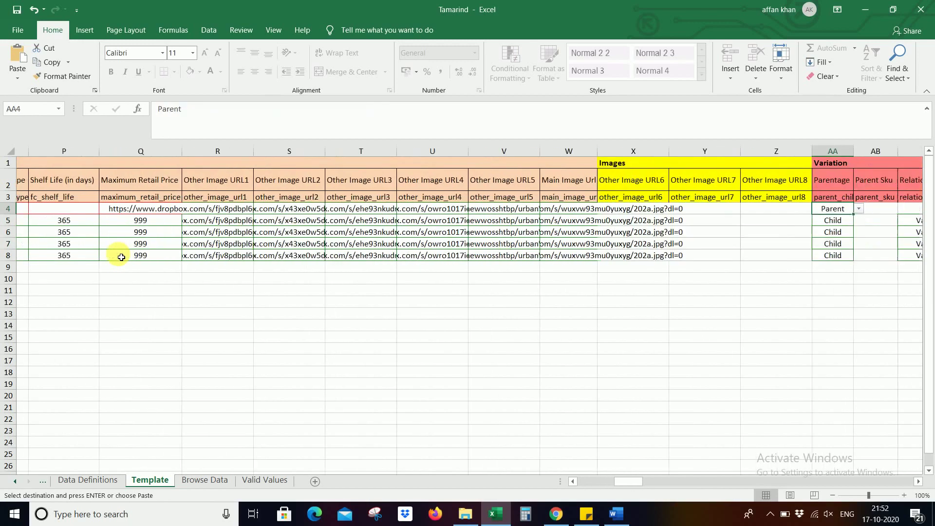
key(ctrl+Right)
key(Right)
key(Right)
key(Right)
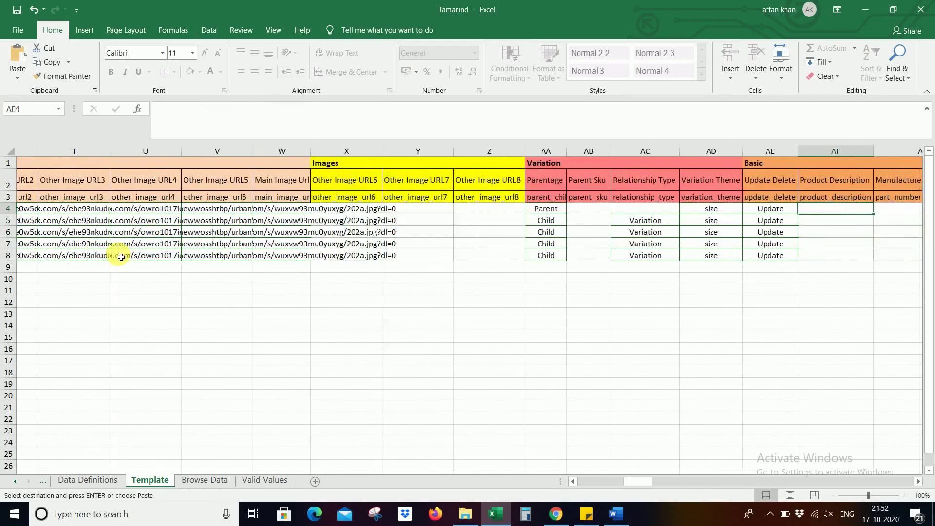
key(ctrl+v)
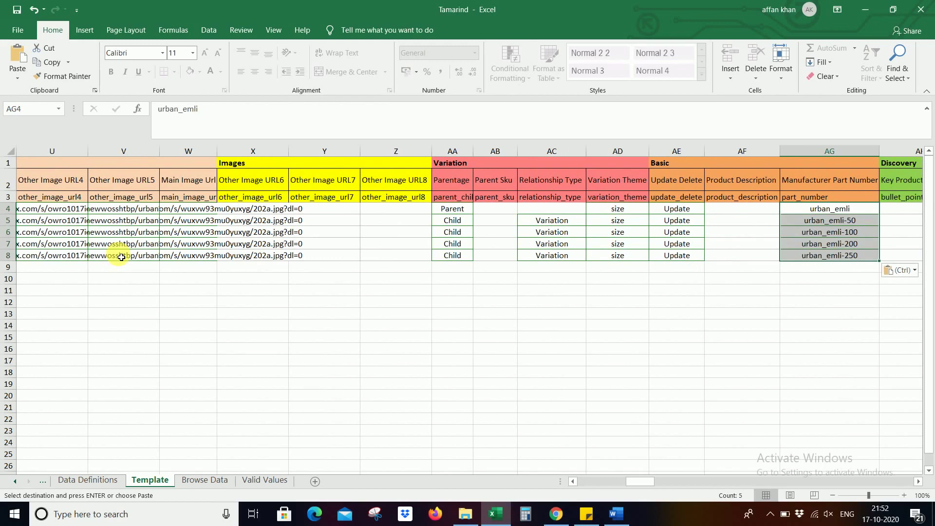
- Copy the parent's part number urban_emli into the Parent Sku cells of the child rows 5 to 8
click(803, 213)
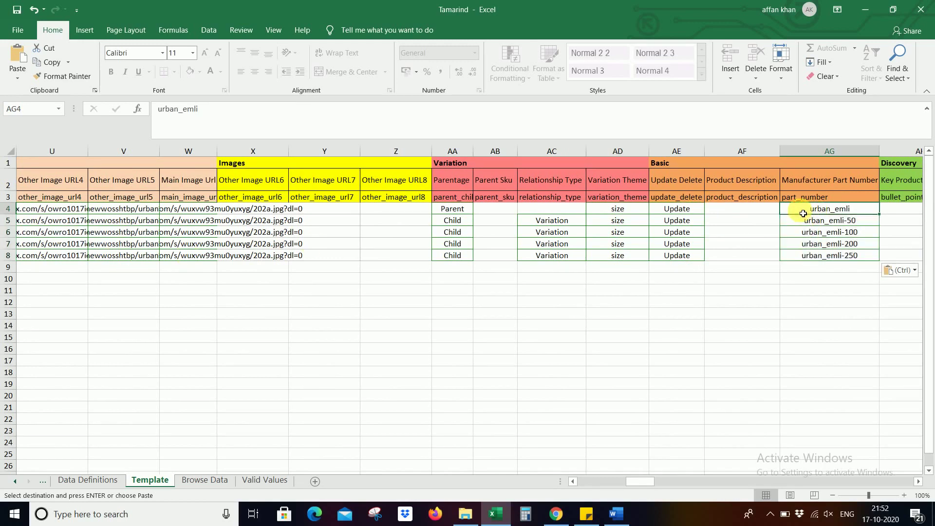
click(496, 220)
shift+click(500, 263)
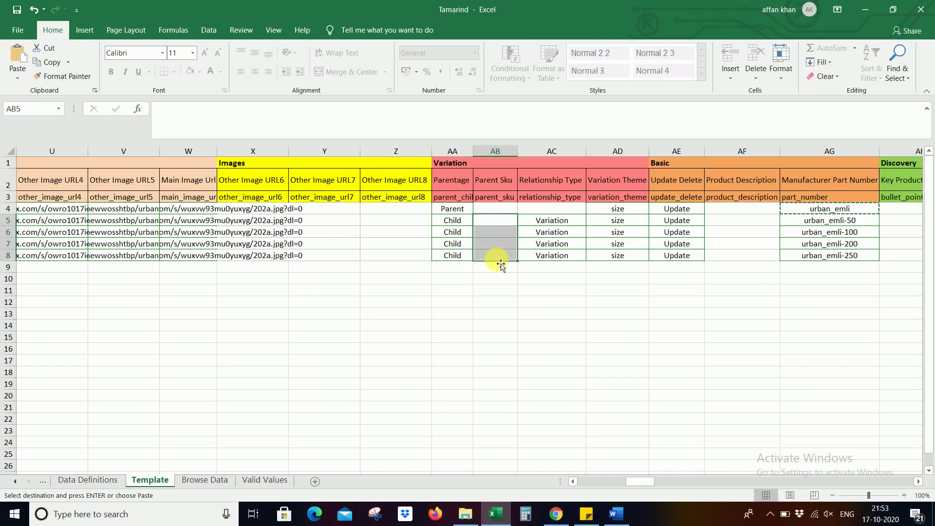
key(Escape)
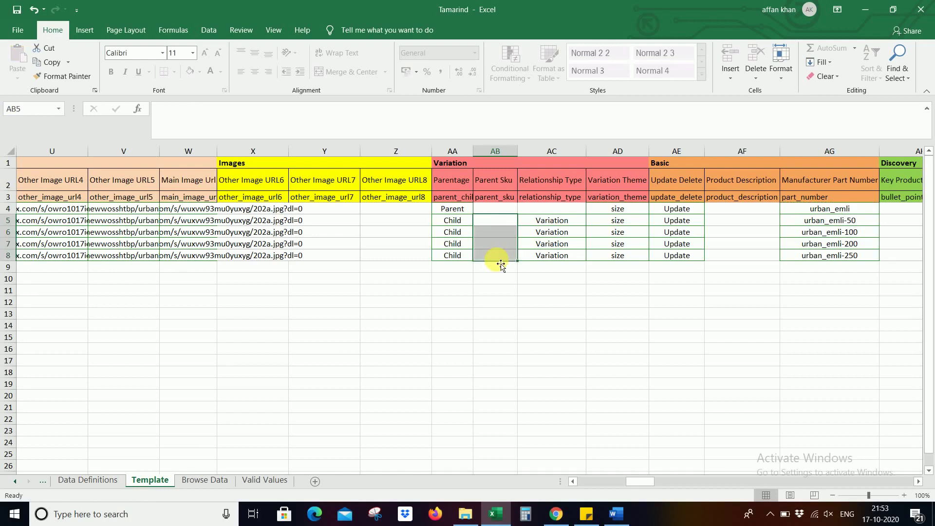
click(843, 212)
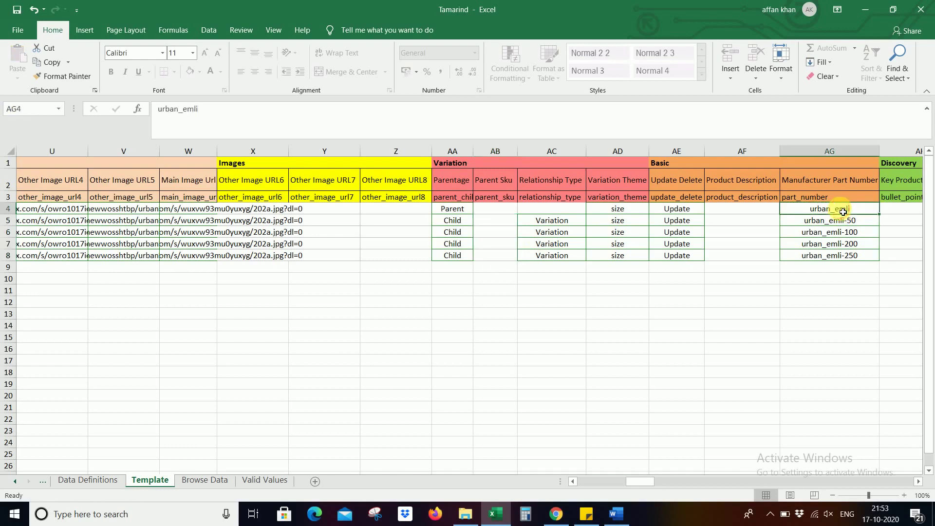
key(ctrl+c)
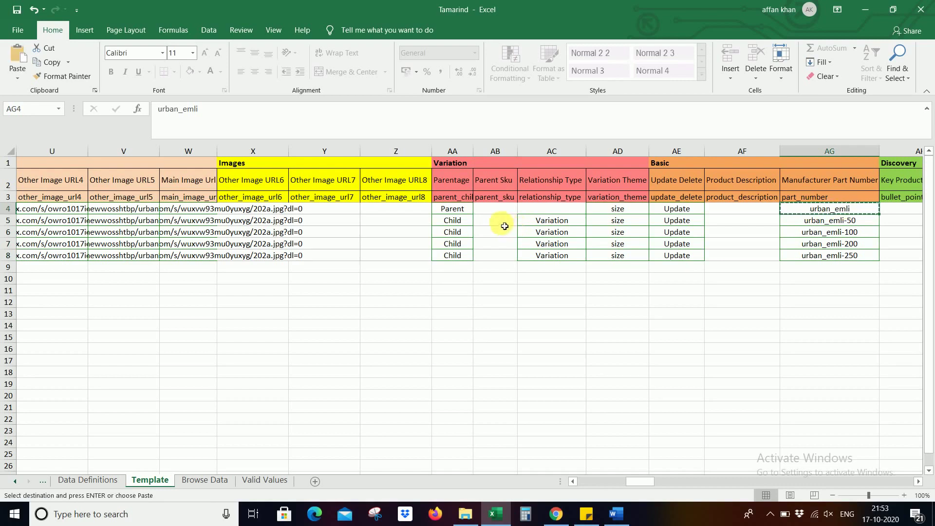
drag(505, 226, 501, 261)
key(ctrl+v)
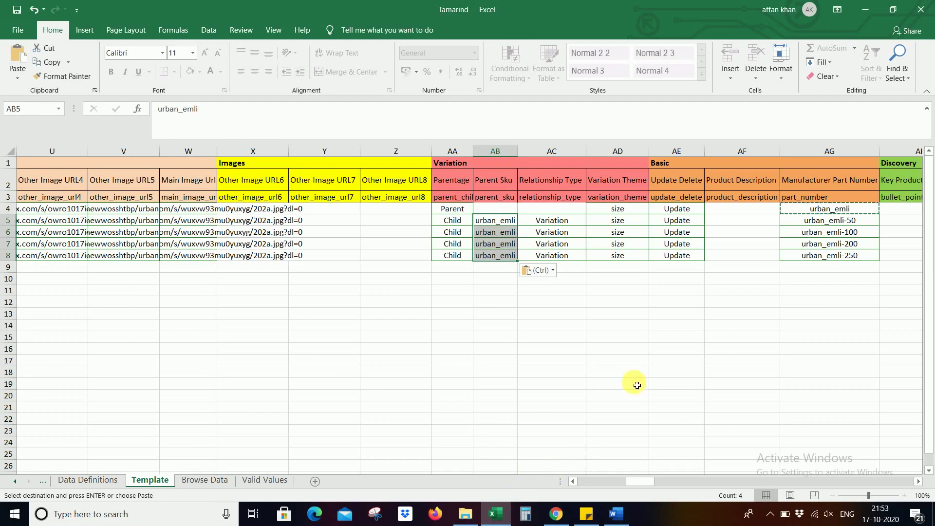
- Look through the Basic and Discovery columns from Product Description to Search Terms
click(723, 224)
key(Right)
key(Right)
key(Right)
key(Right)
key(Right)
key(Right)
key(Right)
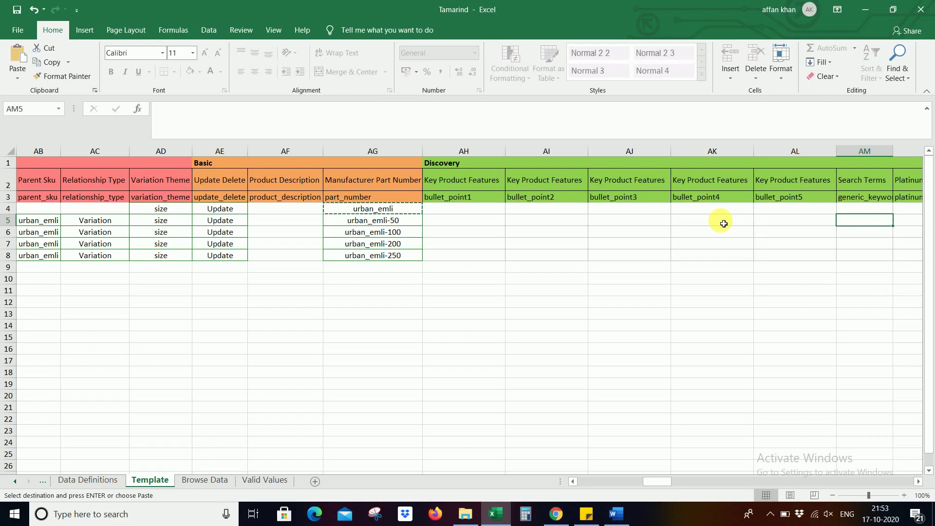
- Copy the product description paragraph from the Keywords document in Word into Product Description in row 4 of the Excel template and fill it down to row 8
click(613, 513)
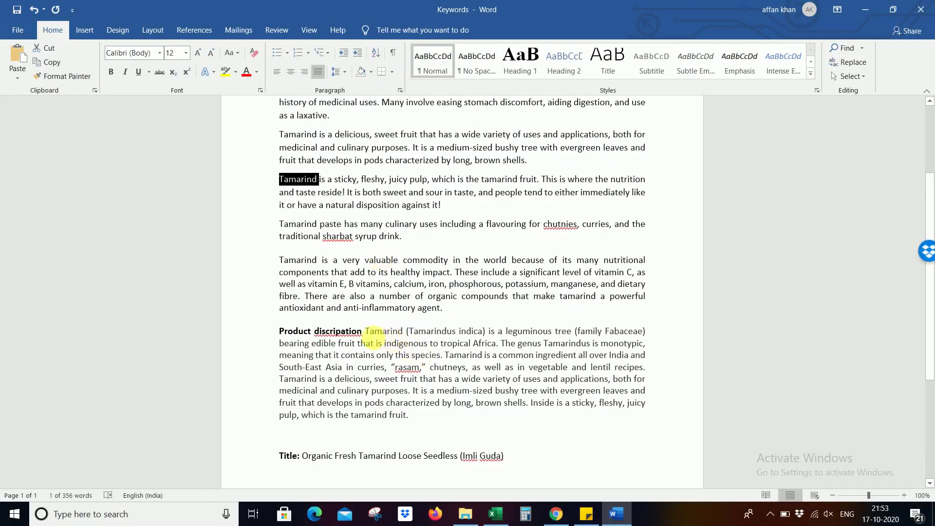
drag(365, 332, 415, 423)
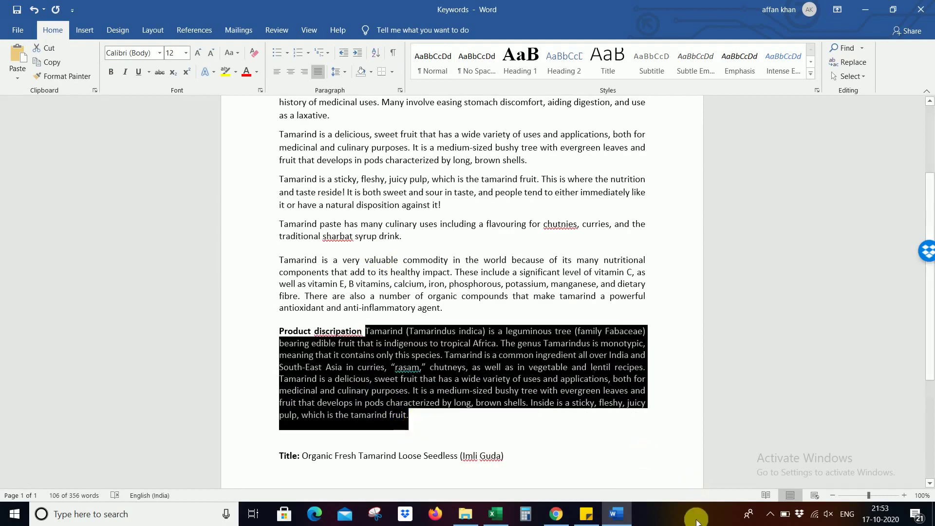
click(628, 521)
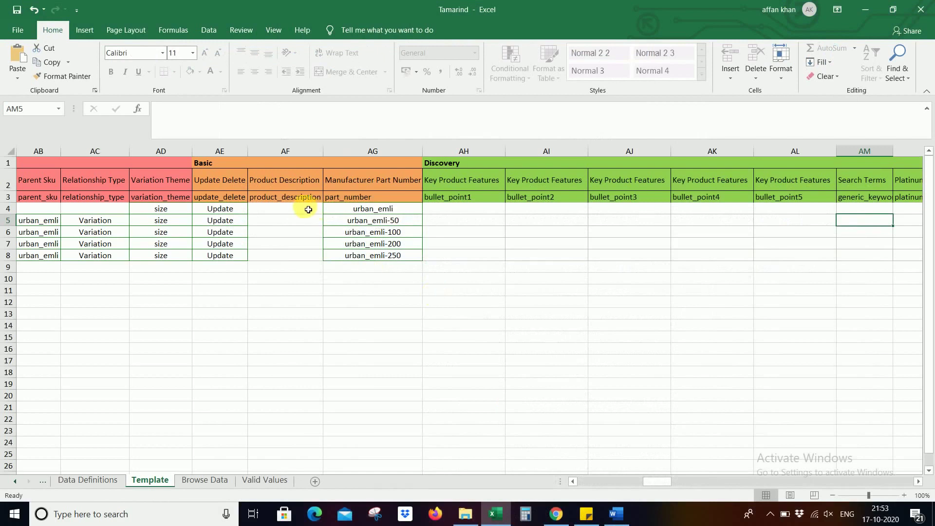
click(301, 211)
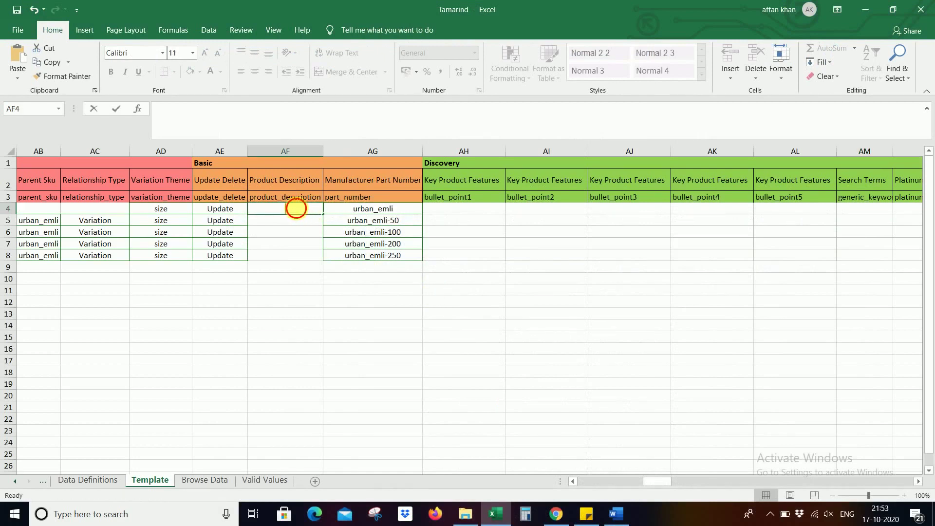
double_click(296, 208)
key(ctrl+v)
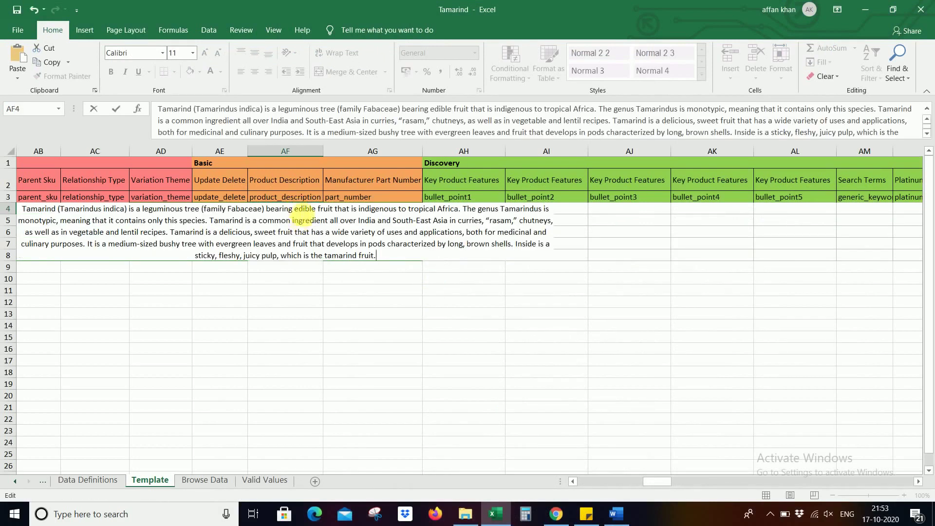
key(ctrl+Return)
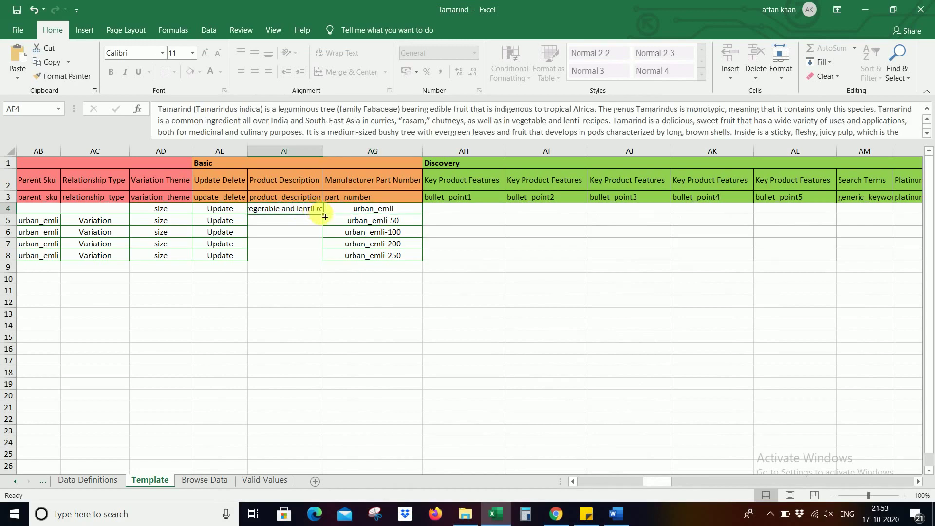
drag(325, 216, 324, 256)
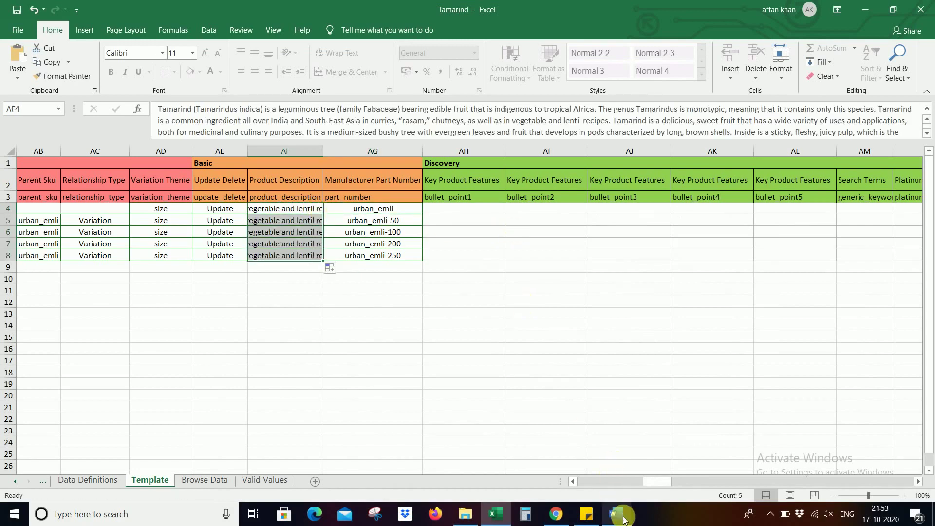
- Copy the "Health Benefits of Tamarind" bullet point from the Keywords document in Word into bullet_point1 in row 4 of the Excel template
click(618, 515)
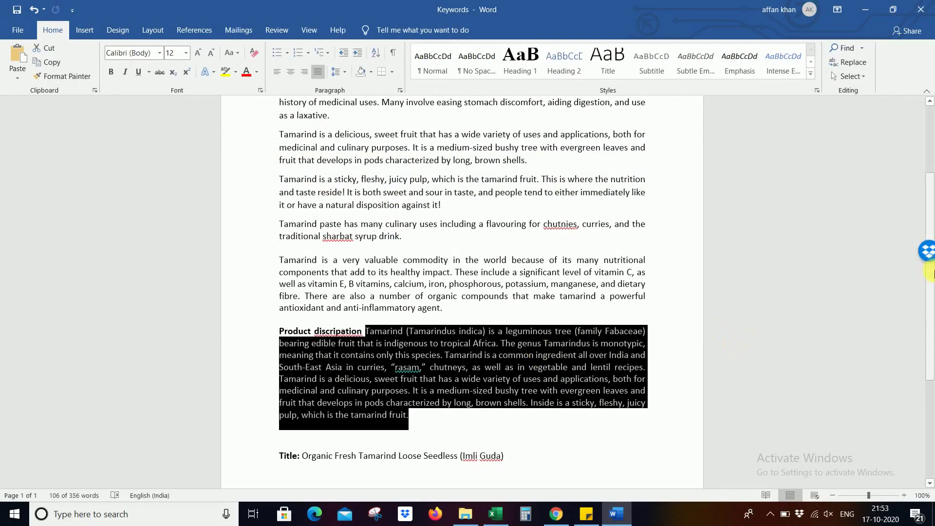
drag(931, 327, 930, 229)
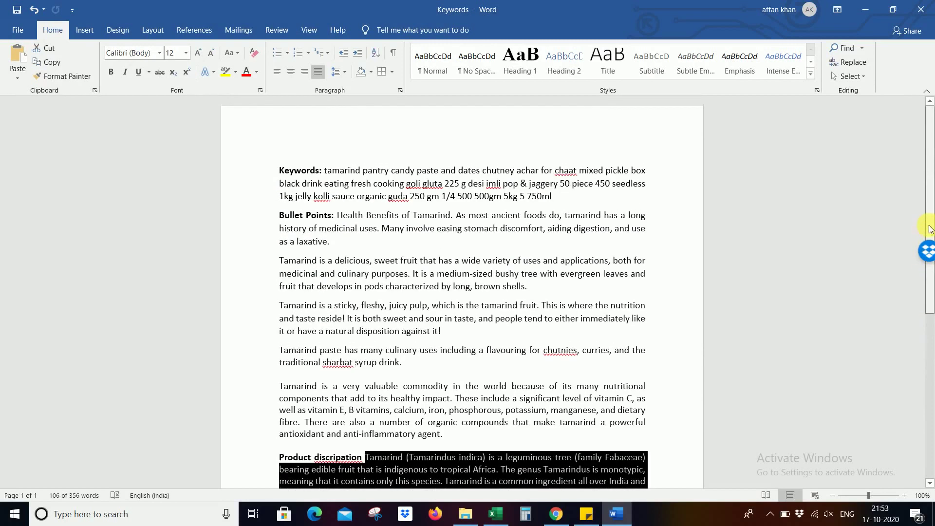
scroll(930, 259, down, 1)
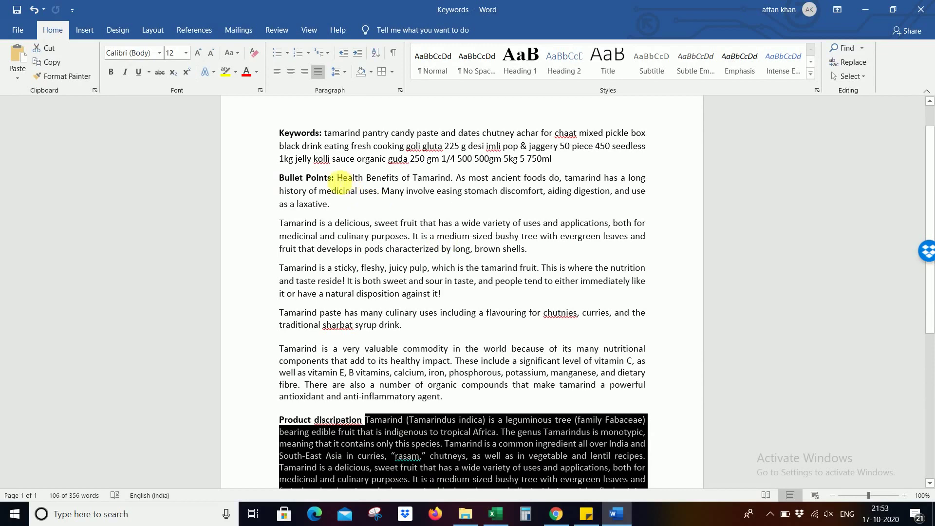
drag(337, 179, 339, 210)
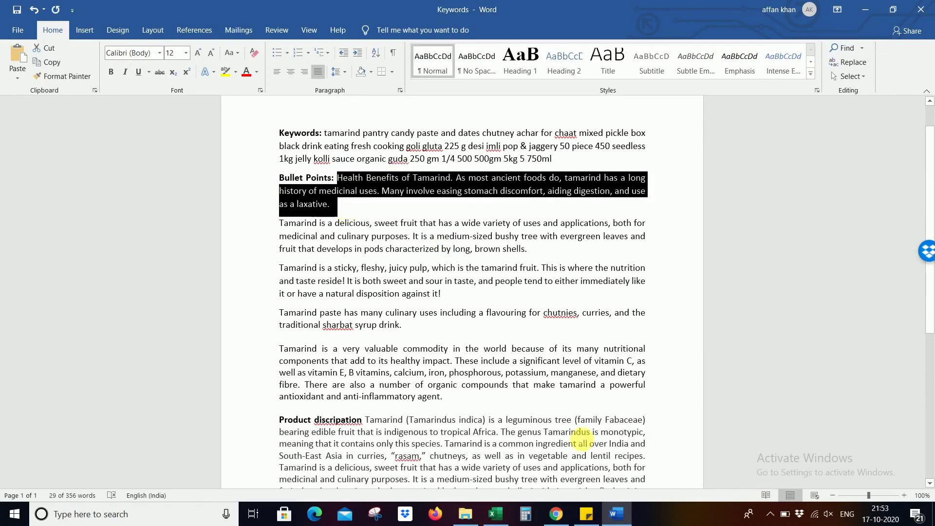
click(495, 514)
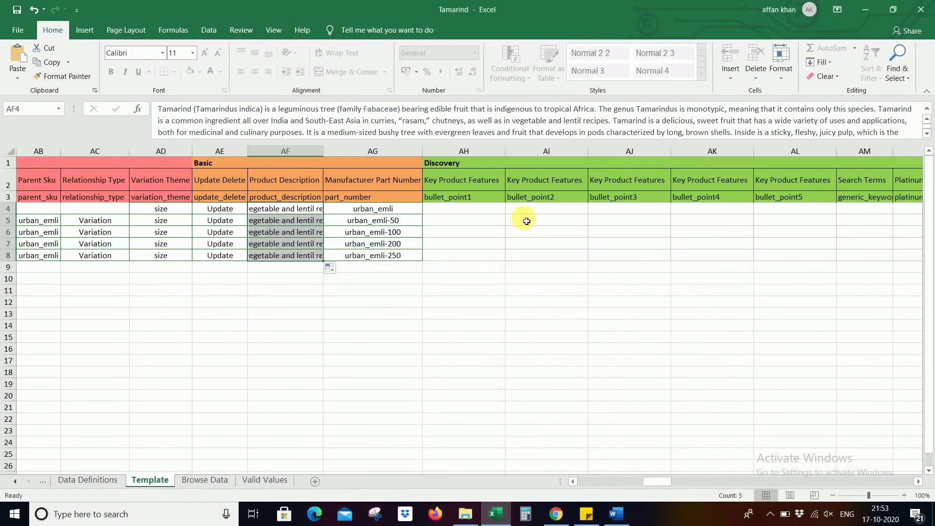
double_click(484, 209)
key(ctrl+v)
key(Tab)
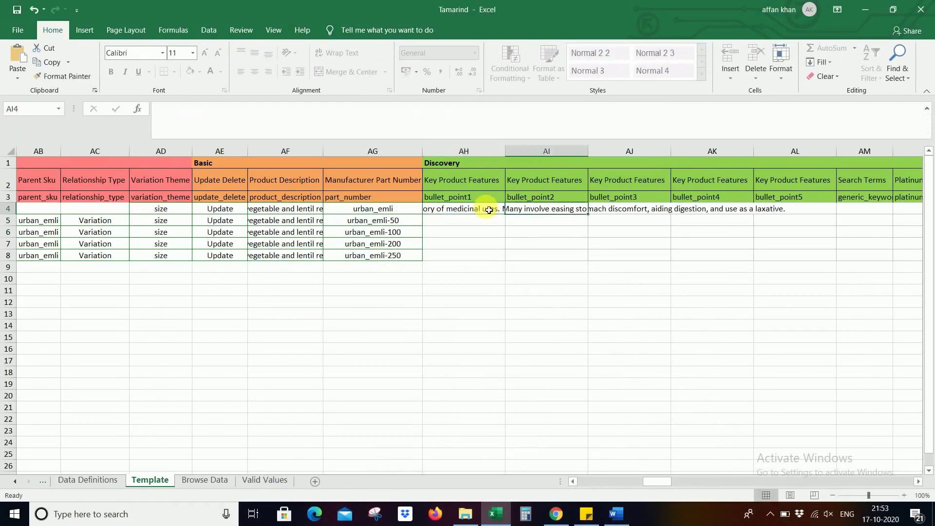
- Copy the "Tamarind is a delicious, sweet fruit" paragraph from the Keywords document in Word into bullet_point2 in row 4 of the Excel template
click(617, 514)
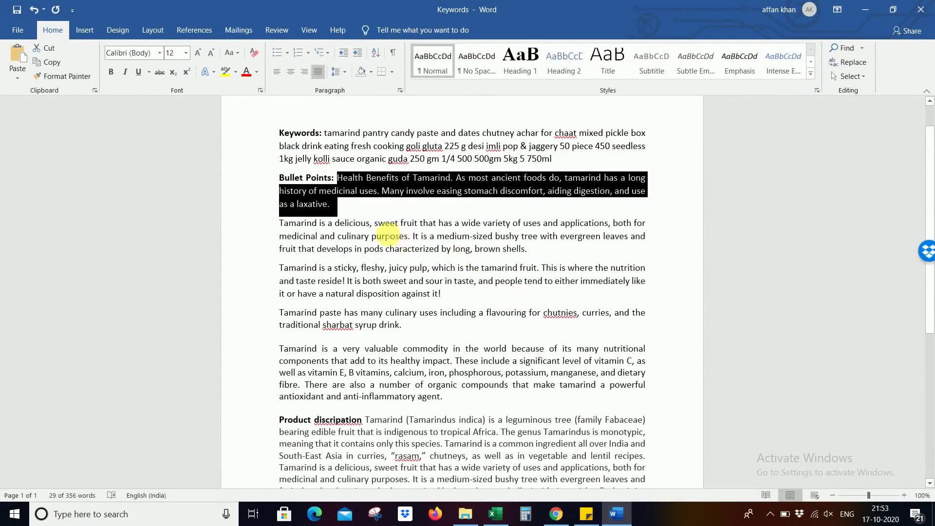
triple_click(385, 233)
key(ctrl+c)
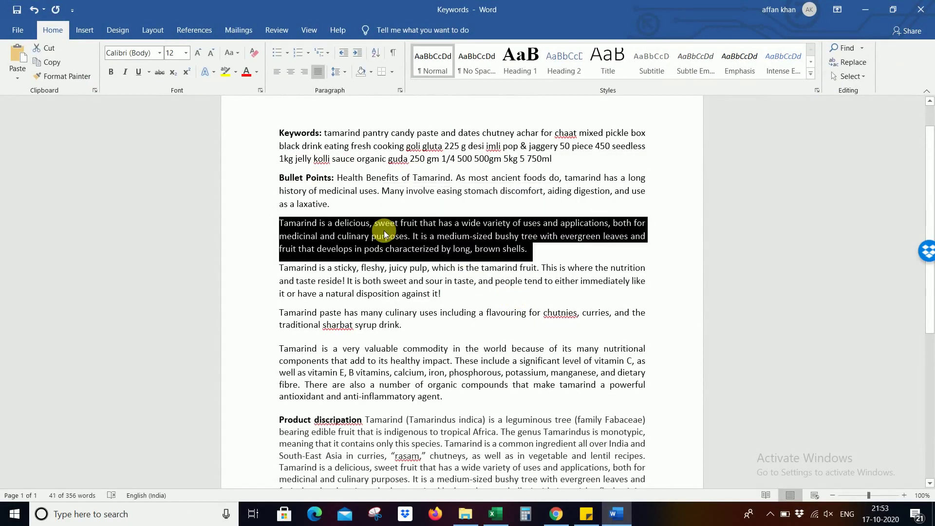
click(616, 514)
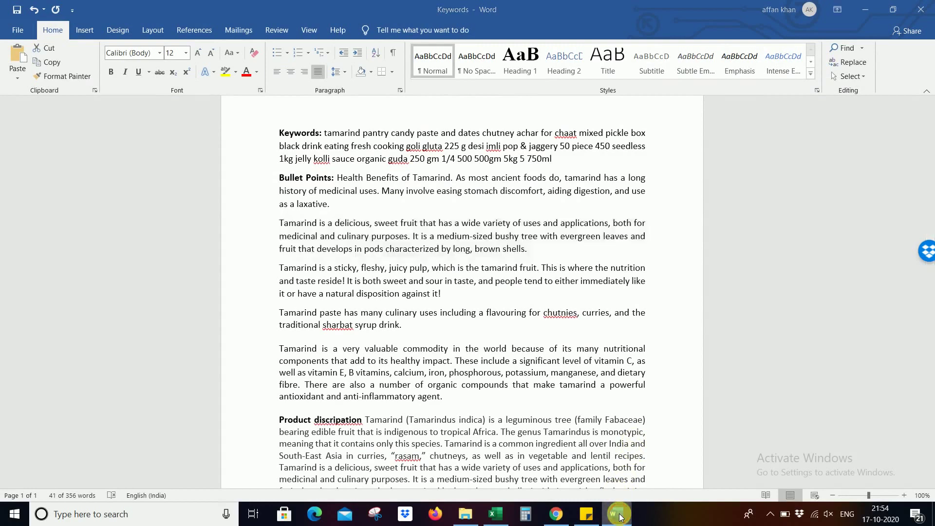
double_click(536, 208)
key(ctrl+v)
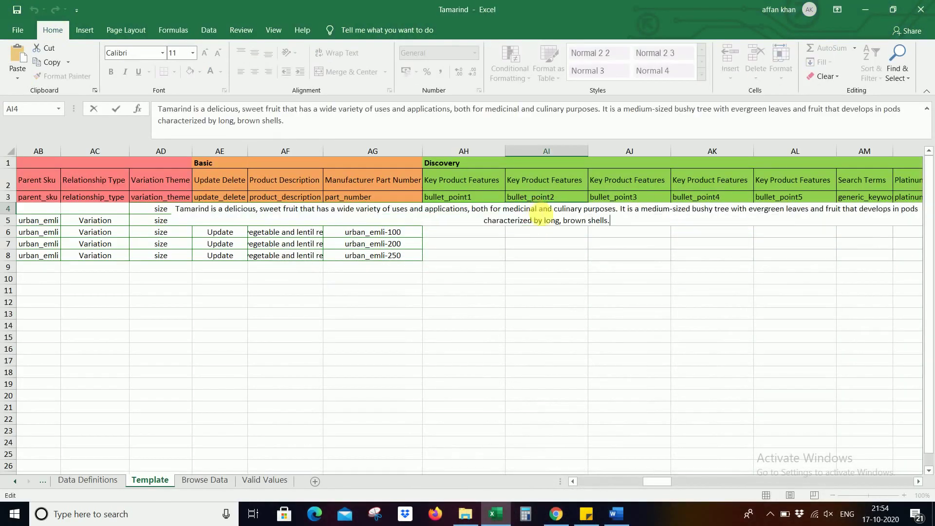
key(Tab)
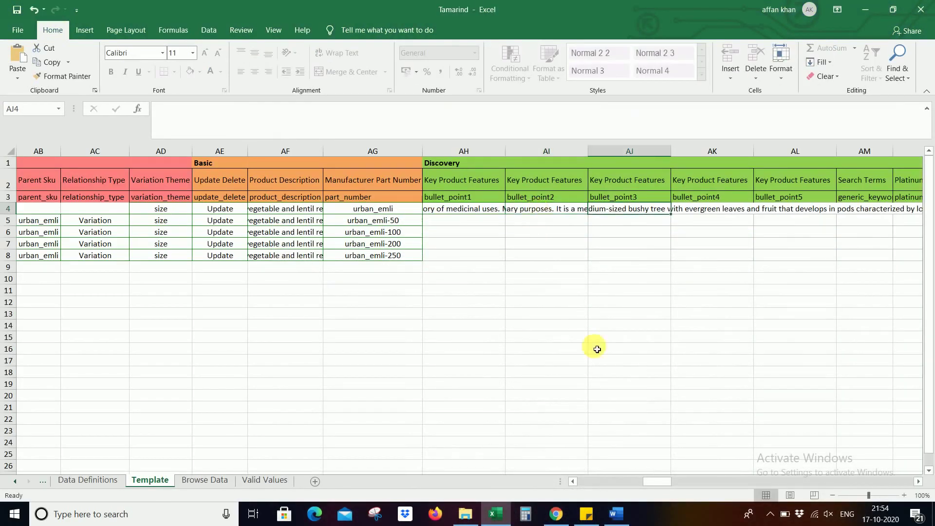
- Copy the "Tamarind is a sticky, fleshy, juicy pulp" paragraph from the Keywords document in Word into bullet_point3 in row 4 of the Excel template
click(617, 514)
triple_click(479, 279)
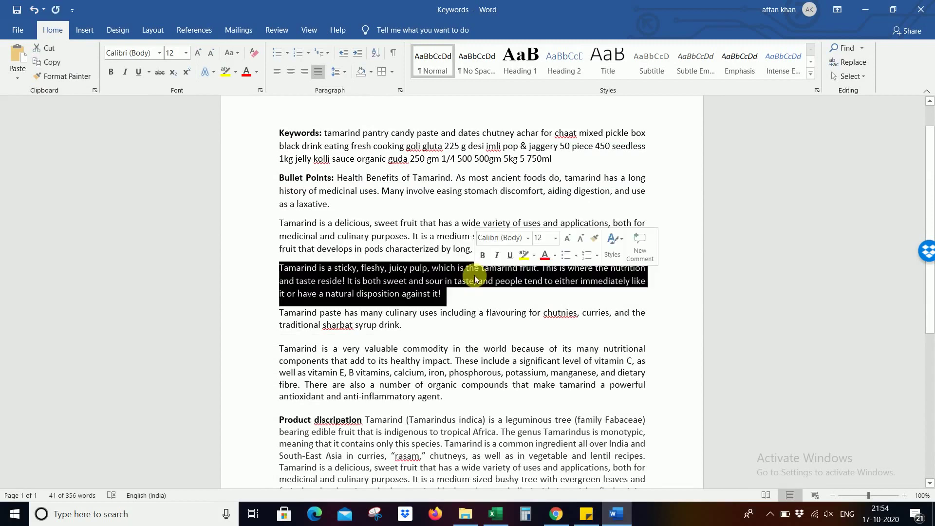
click(478, 280)
double_click(476, 280)
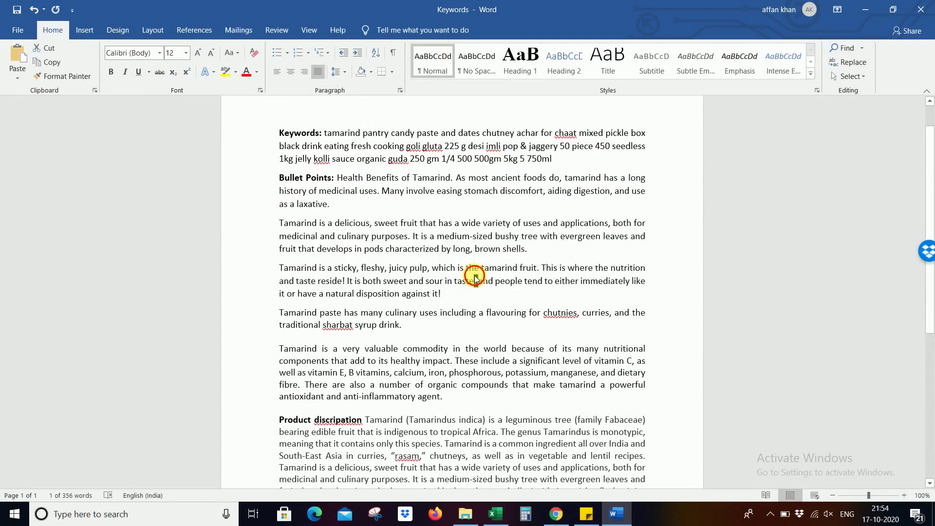
triple_click(476, 280)
double_click(477, 280)
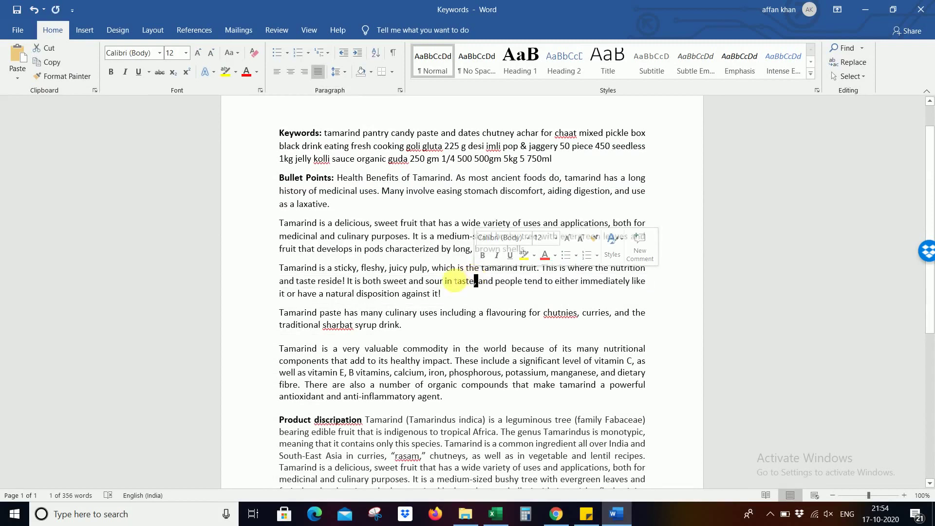
triple_click(450, 280)
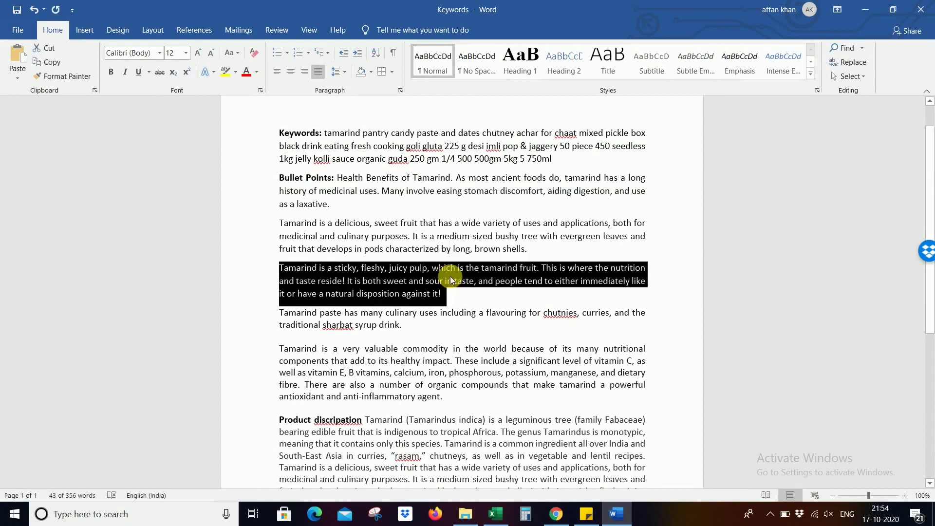
click(616, 514)
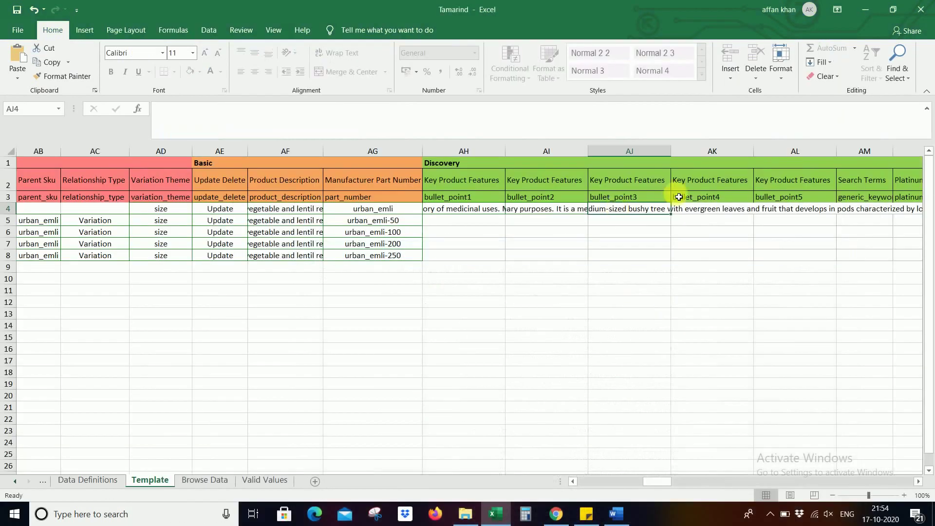
double_click(659, 212)
text(Tamarind is a sticky, fleshy, juicy pulp, which is the tamarind fruit. This is where the nutrition and tastes reside! It is both sweet and sour in taste, and people tend to either immediately like it or have a natural disposition against it!)
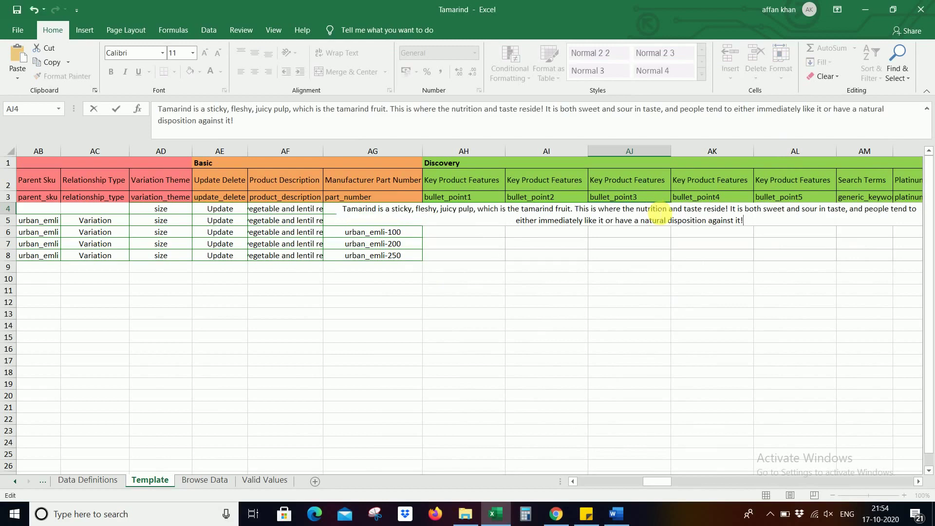
key(Tab)
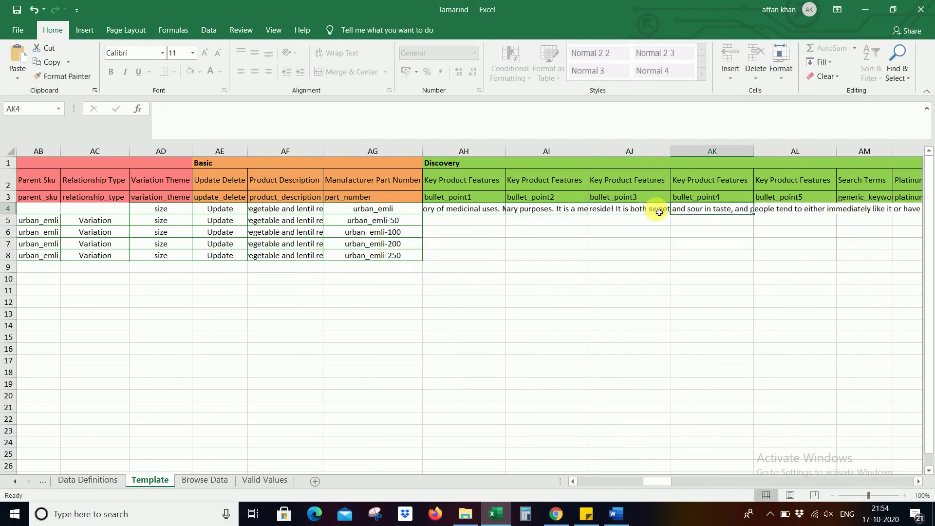
- Copy the "Tamarind paste has many culinary uses" paragraph from the Keywords document in Word into bullet_point4 in row 4 of the Excel template
click(616, 516)
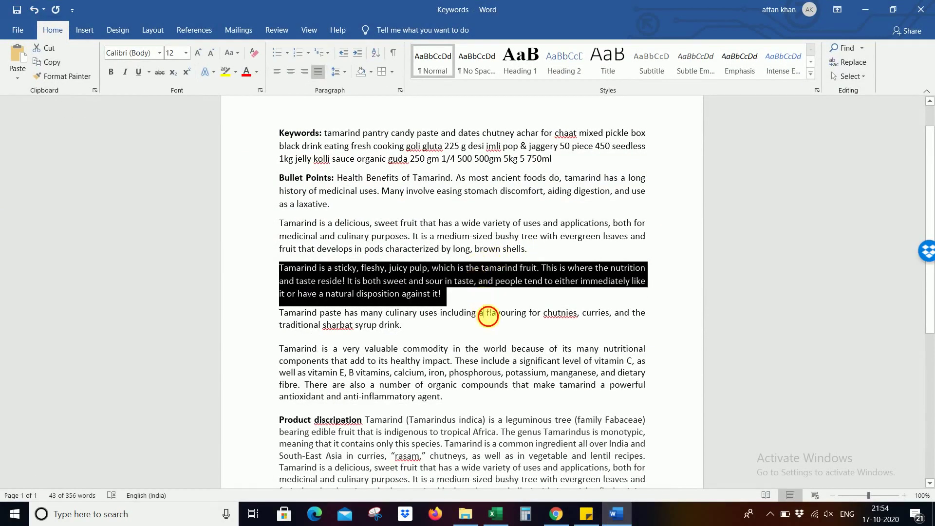
triple_click(488, 315)
key(ctrl+c)
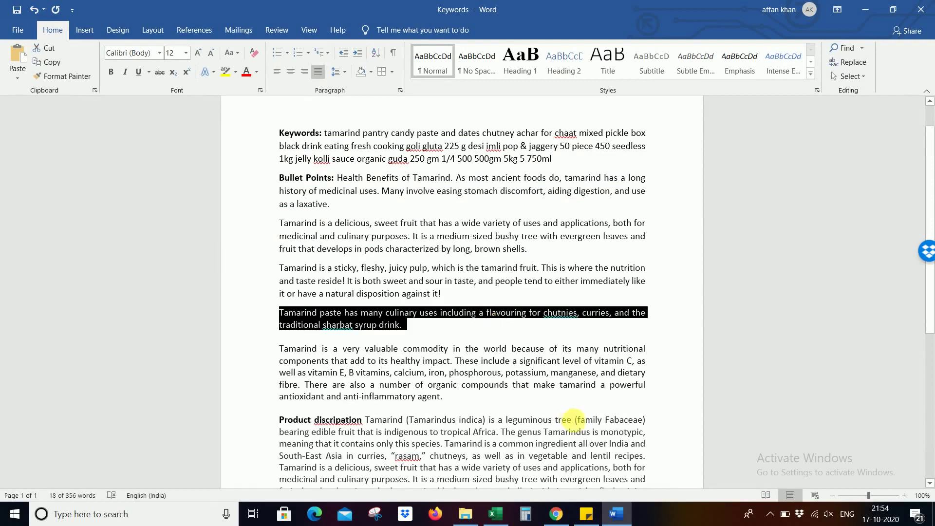
click(613, 517)
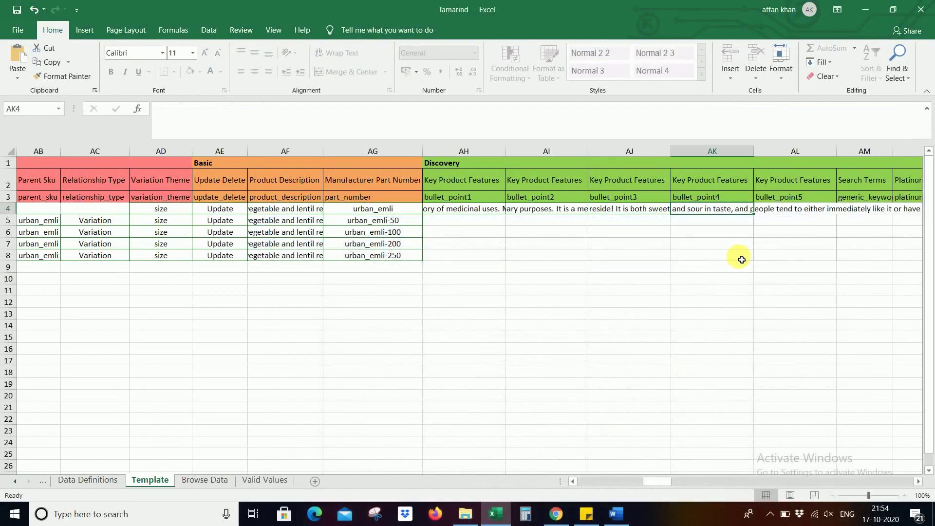
key(BackSpace)
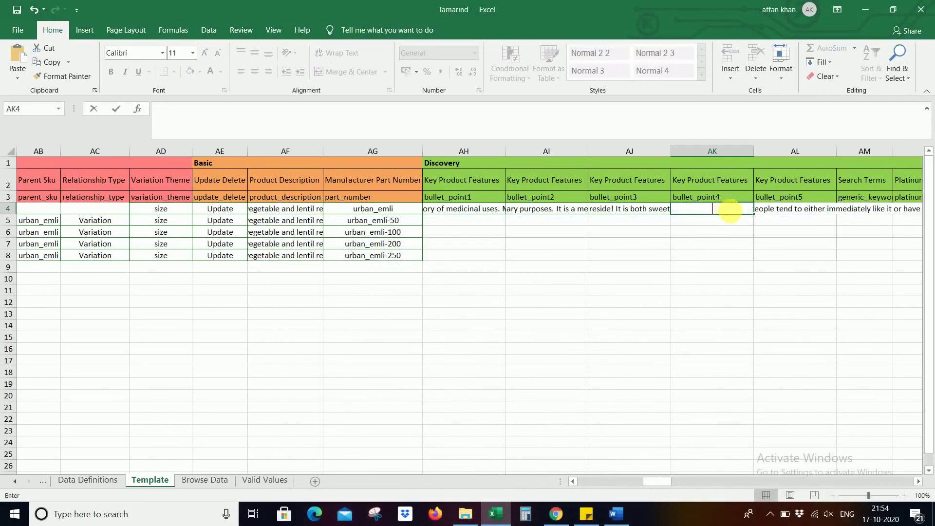
key(ctrl+v)
key(Tab)
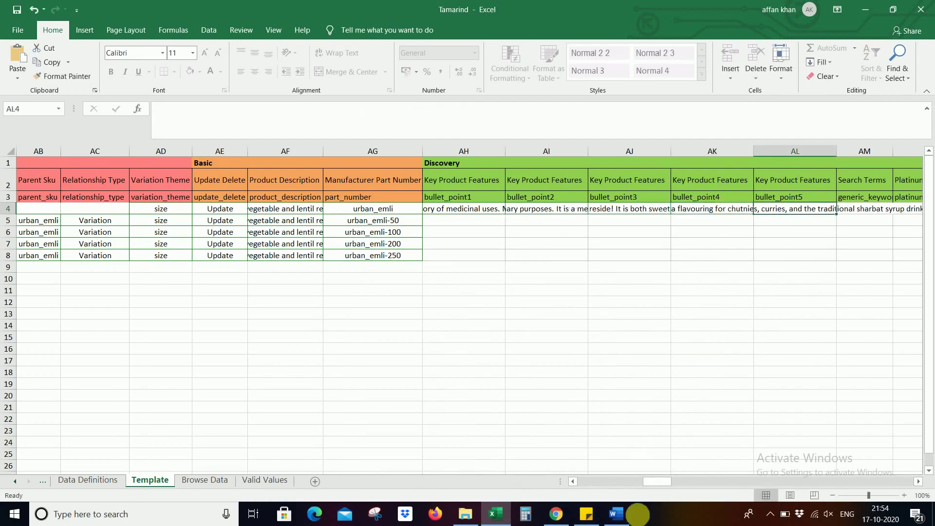
- Copy the "Tamarind is a very valuable commodity" paragraph from the Keywords document in Word into bullet_point5 in row 4 of the Excel template
click(615, 516)
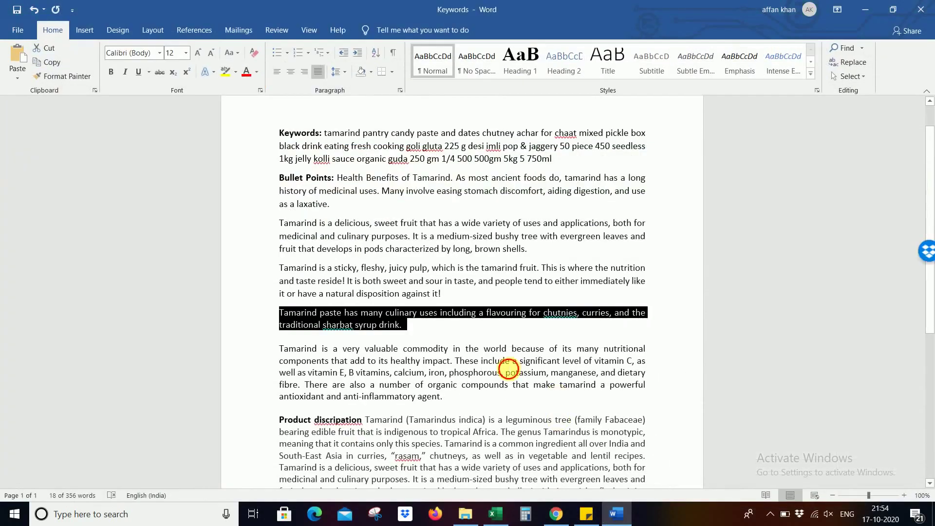
triple_click(506, 367)
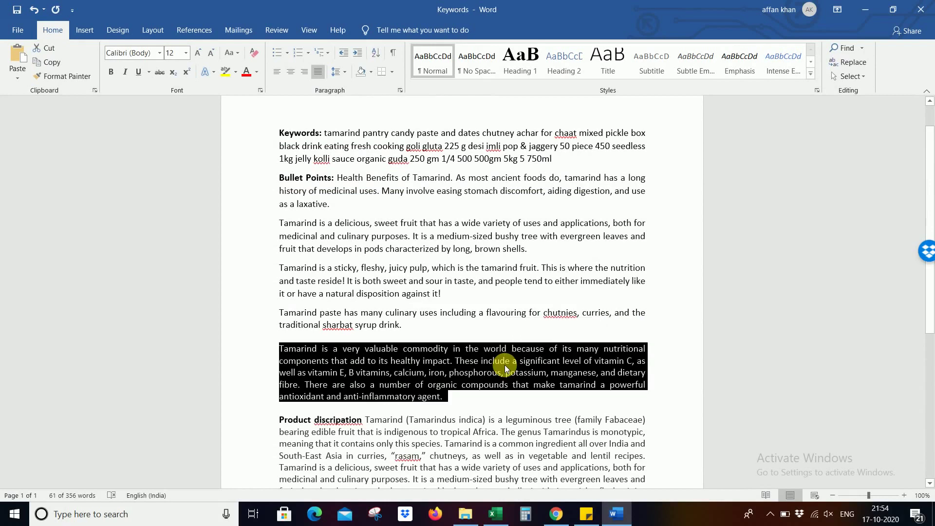
click(633, 517)
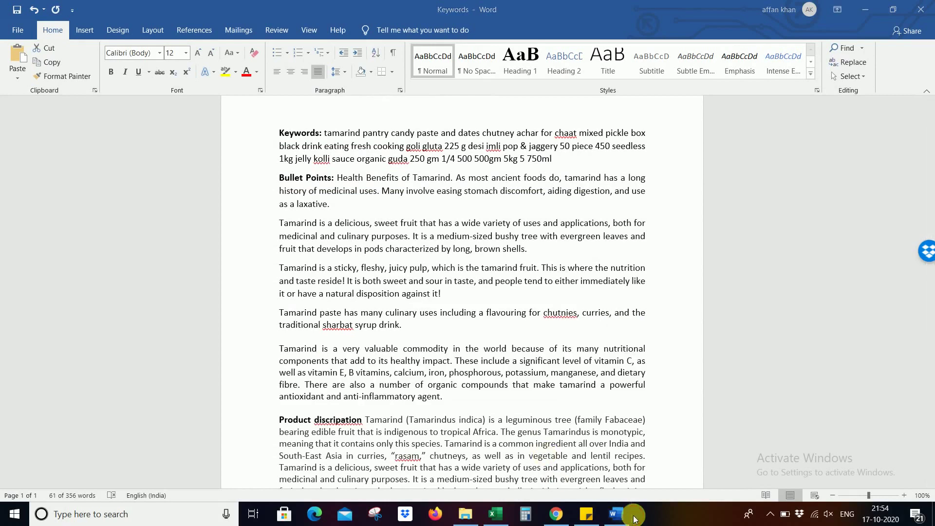
click(733, 327)
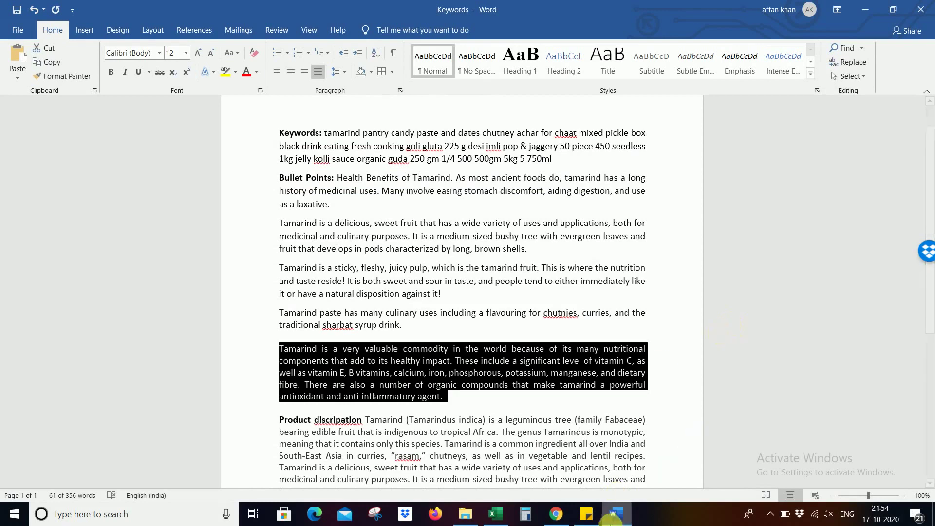
key(alt+Tab)
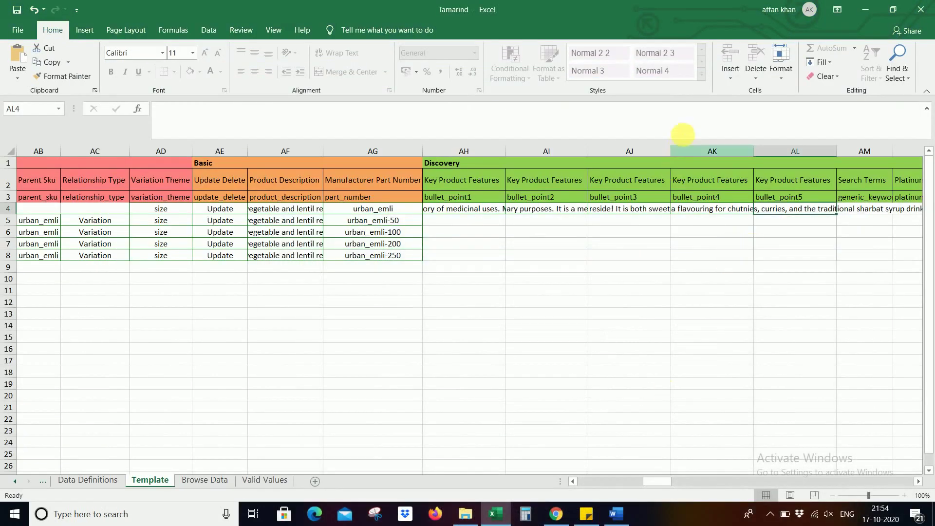
click(681, 130)
key(ctrl+v)
key(Tab)
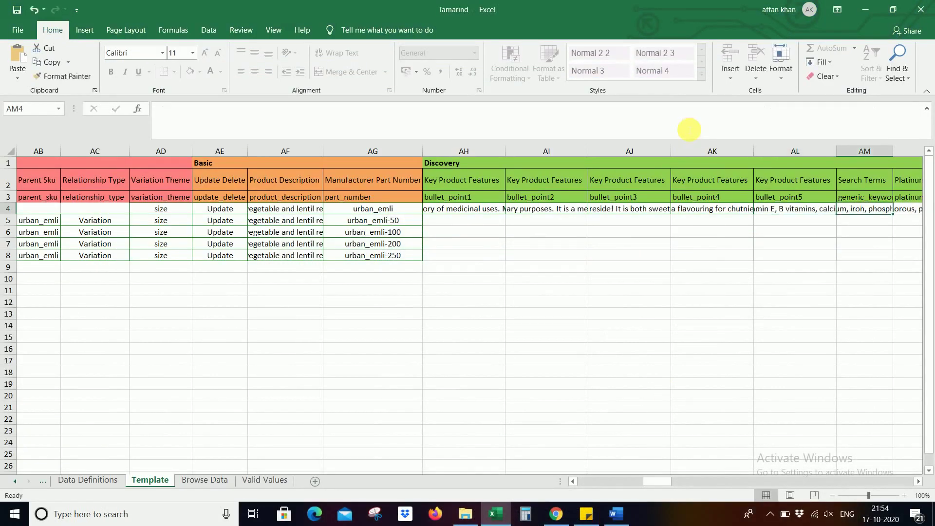
- Copy the keywords list from Word into Search Terms in row 4 of the Excel template and fill all bullet points and search terms down to row 8
click(619, 515)
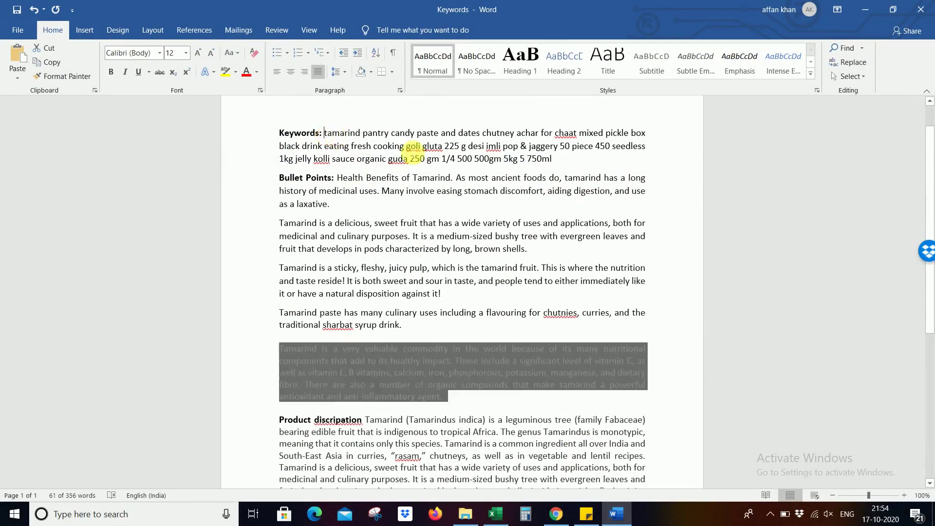
drag(324, 132, 563, 172)
key(ctrl+c)
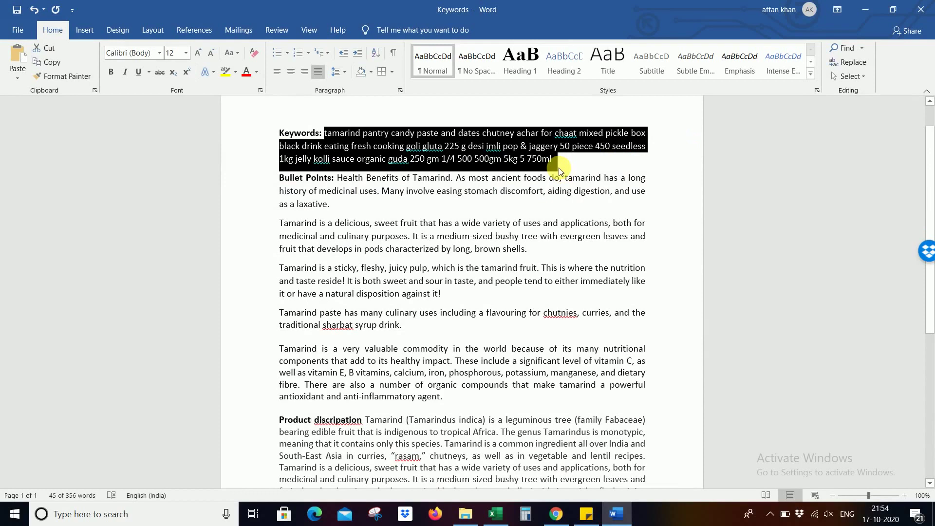
click(618, 519)
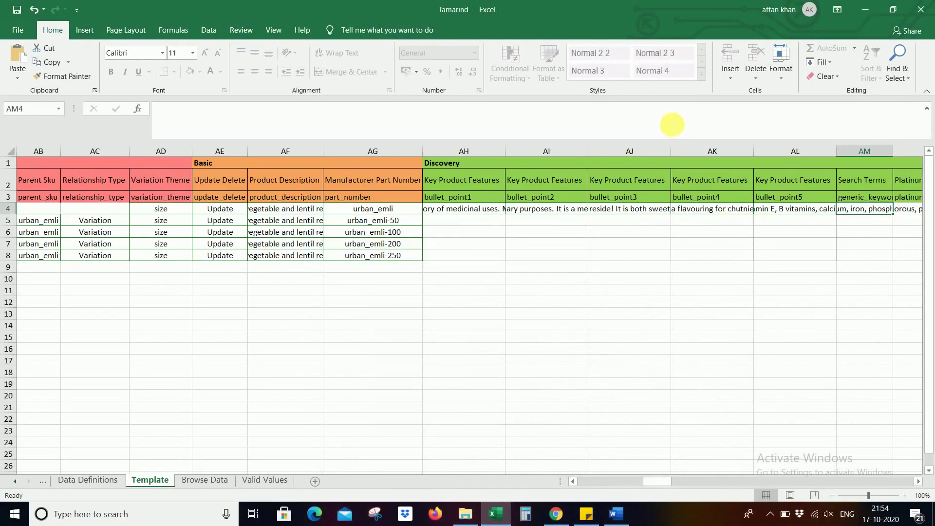
click(672, 124)
key(ctrl+v)
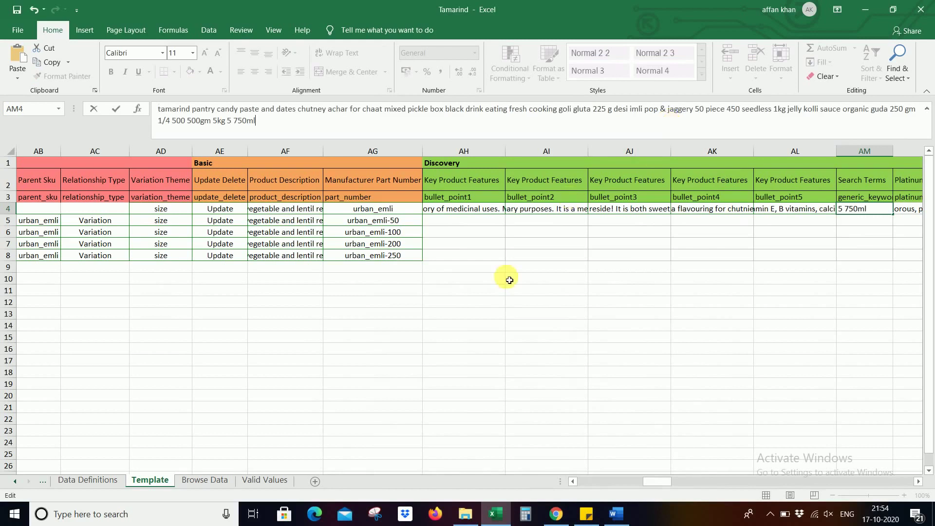
shift+click(474, 259)
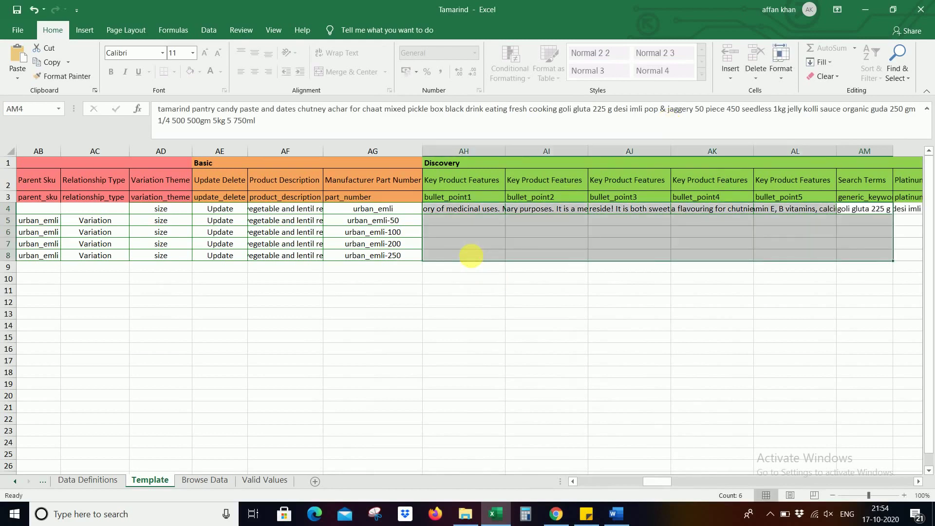
key(ctrl+d)
- Enter the sizes 50 g, 100 g, 200 g and 250 g in the Size column for the child variations in rows 5 to 8
key(Right)
key(Right)
key(Right)
key(Right)
key(Right)
key(Right)
key(Right)
key(Right)
key(Right)
key(Right)
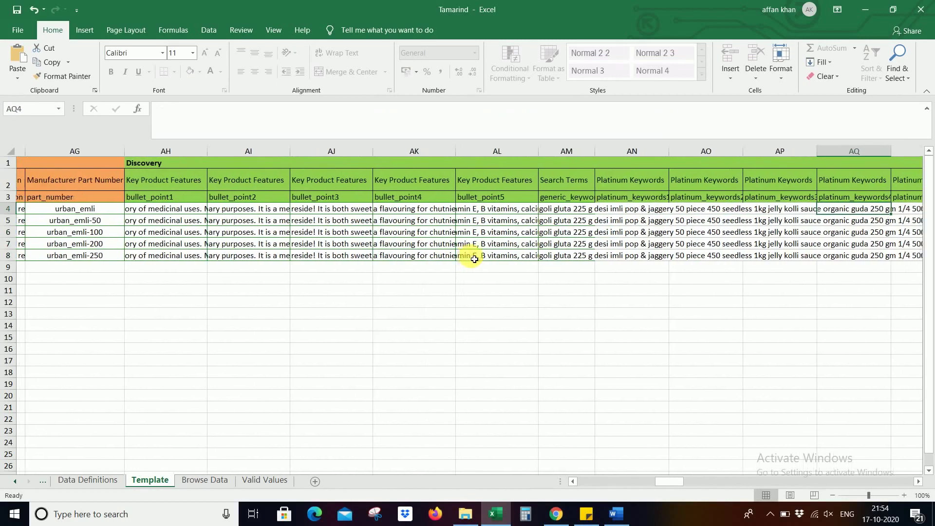
key(Right)
key(Right)
key(Right)
key(Right)
key(Right)
key(Right)
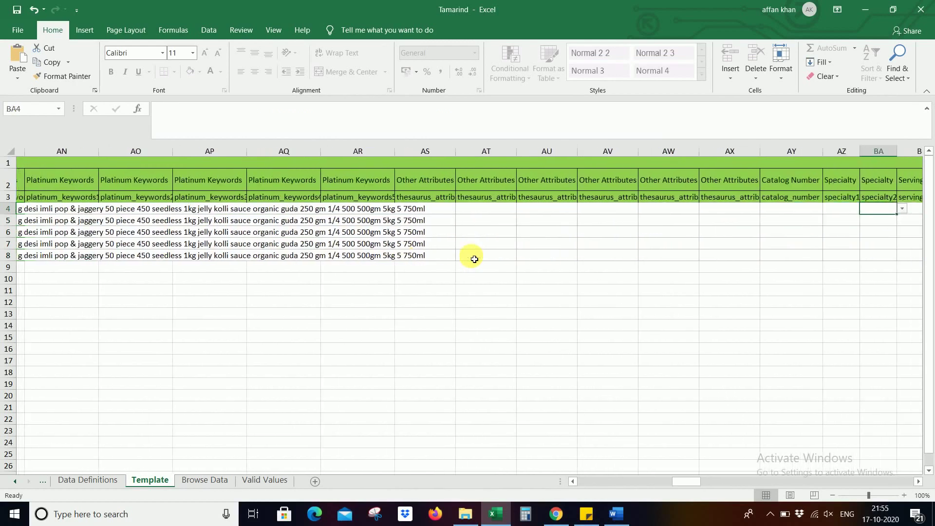
key(Down)
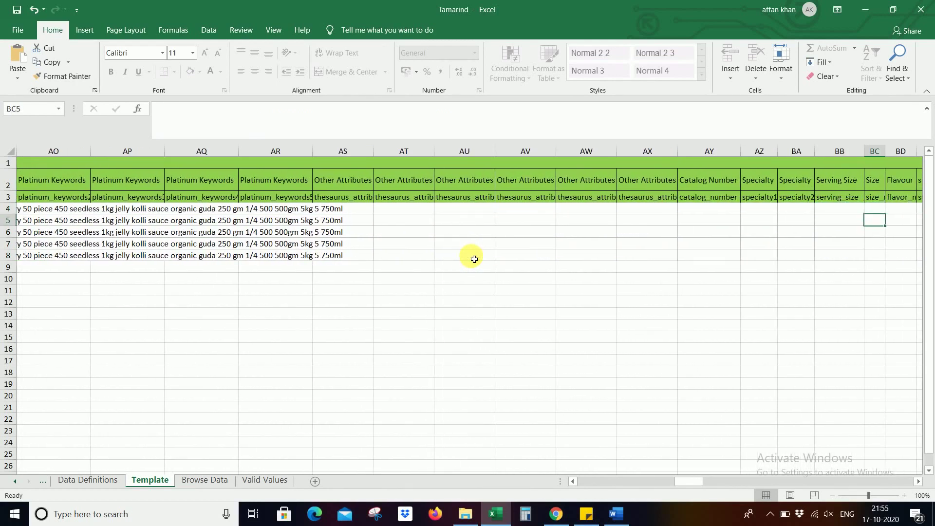
text(50 g)
key(Return)
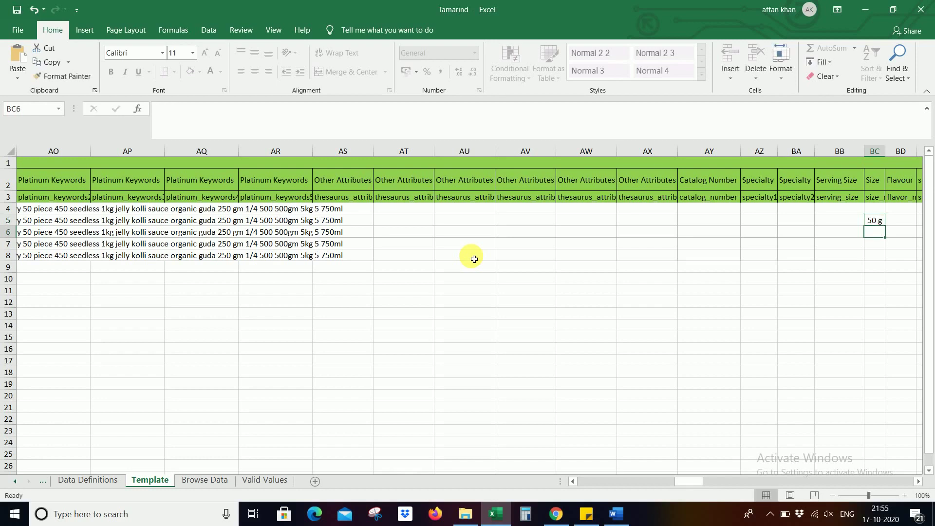
text(100 g)
key(Return)
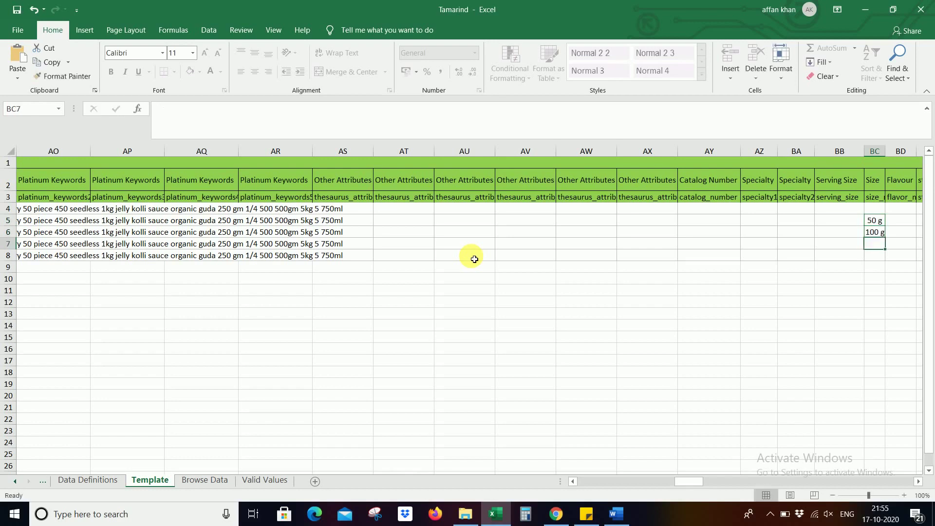
text(1)
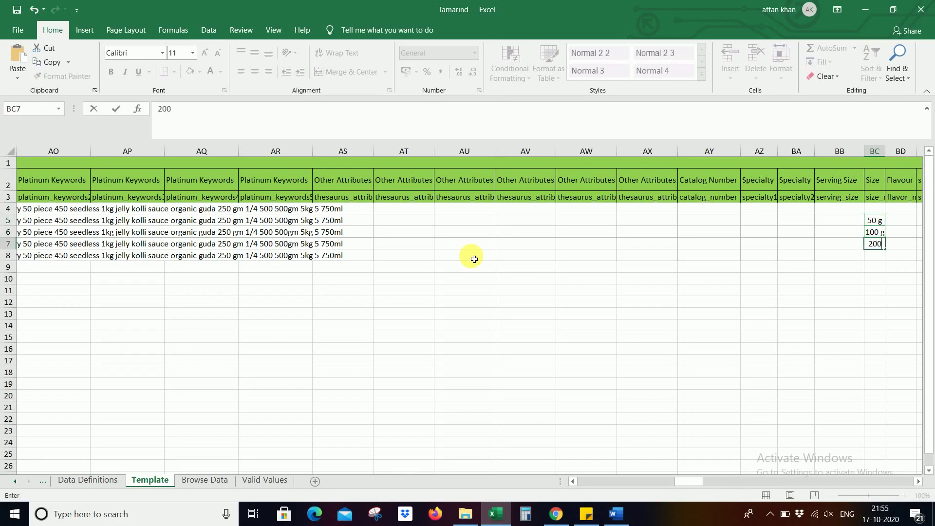
text(00 g)
key(Return)
text(25)
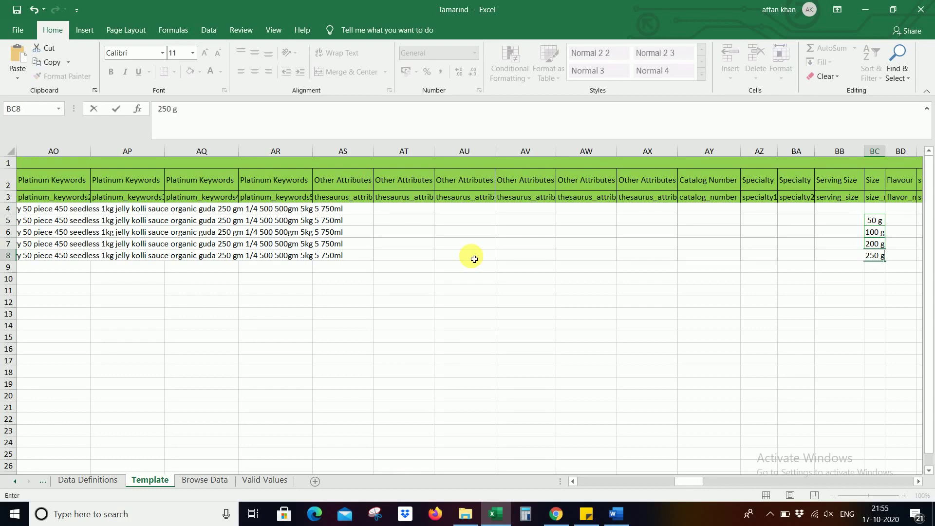
text(0 g)
key(Right)
- Examine the remaining template columns after Size, through the dimensions and battery fields, up to the Offer section
key(Right)
key(Right)
key(Right)
key(Right)
key(Right)
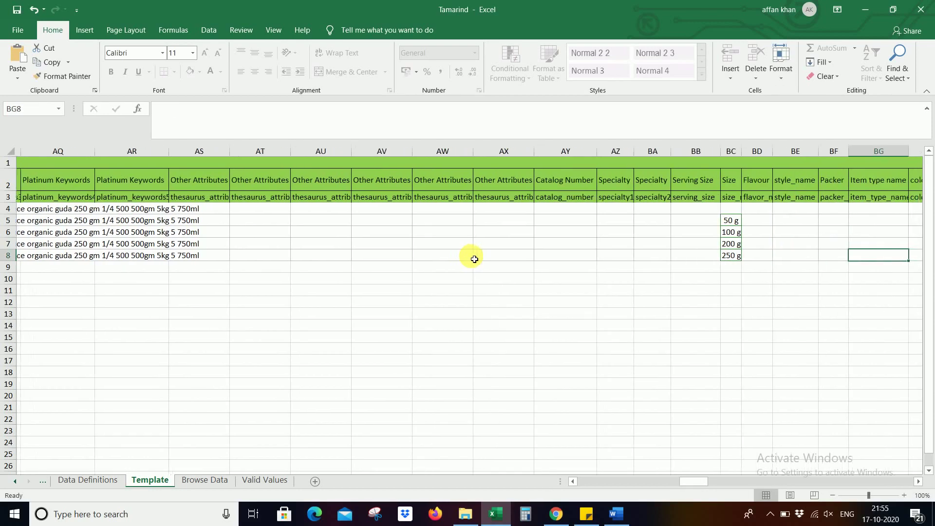
key(Right)
key(Right)
key(Right)
key(Right)
key(Right)
key(Right)
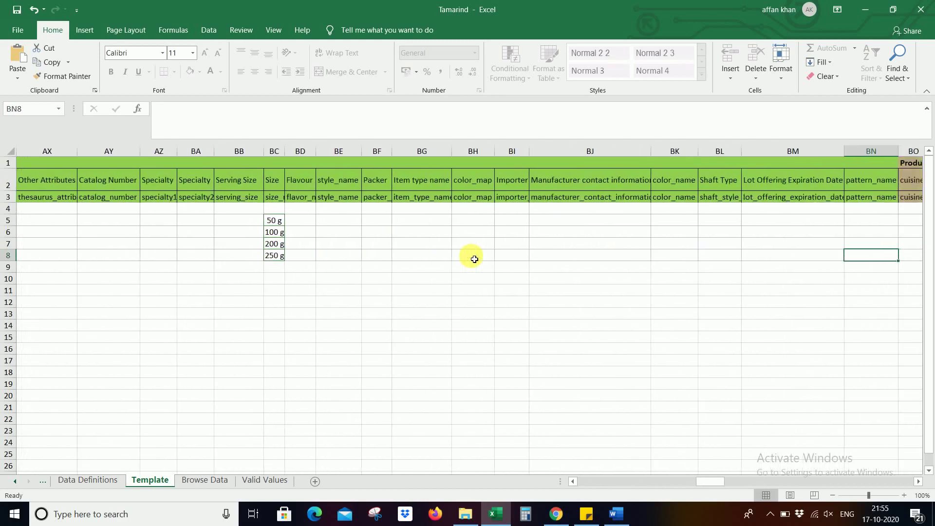
key(Right)
key(Right)
key(Right)
key(Right)
key(Right)
key(Right)
key(Right)
key(Right)
key(Right)
key(Right)
key(Right)
key(Right)
key(Right)
key(Right)
key(Right)
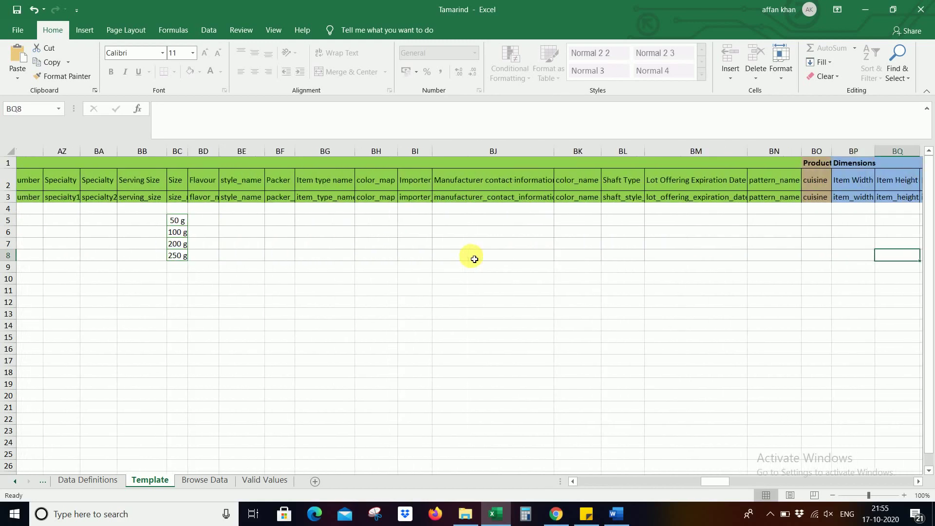
key(Right)
key(Right)
key(Right)
key(Right)
key(Right)
key(Right)
key(Right)
key(Right)
key(Right)
key(Right)
key(Right)
key(Right)
key(Right)
key(Right)
key(Right)
key(Right)
key(Right)
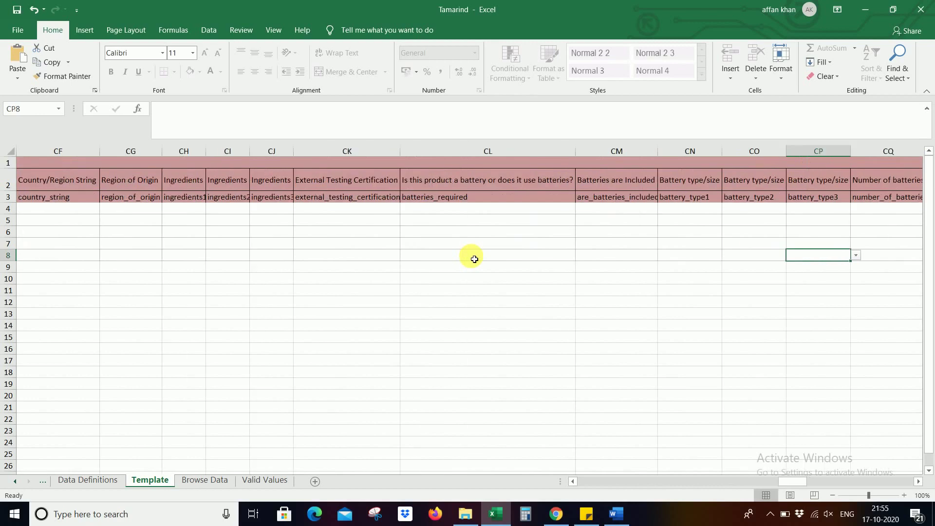
key(Right)
key(Right)
key(Right)
key(Right)
key(Right)
key(Right)
key(Right)
key(Right)
key(Right)
key(Right)
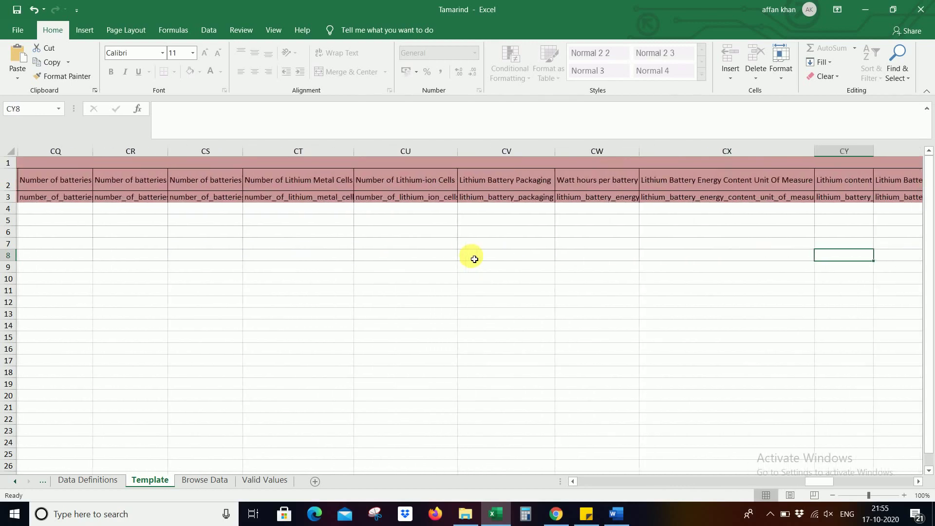
key(Right)
key(Right)
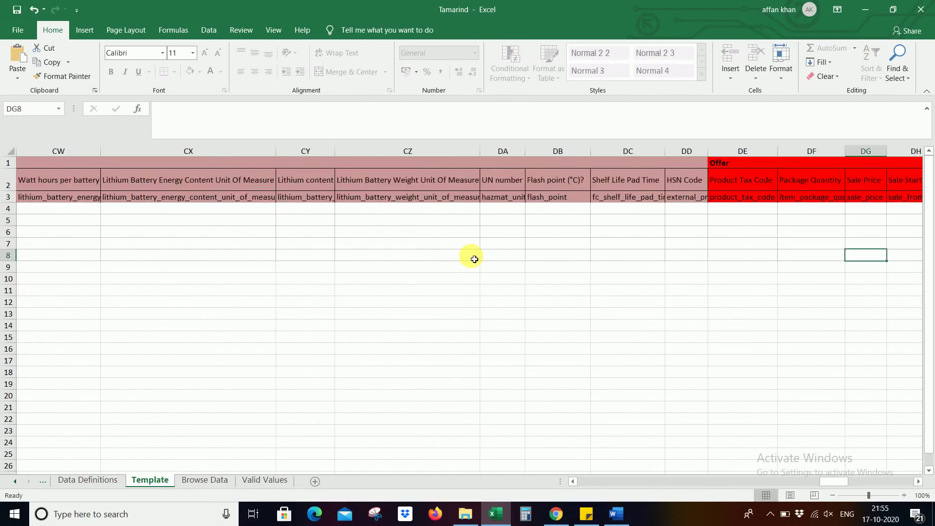
- Review the filled columns of row 8 backwards from the Offer section to Product Type
key(ctrl+Left)
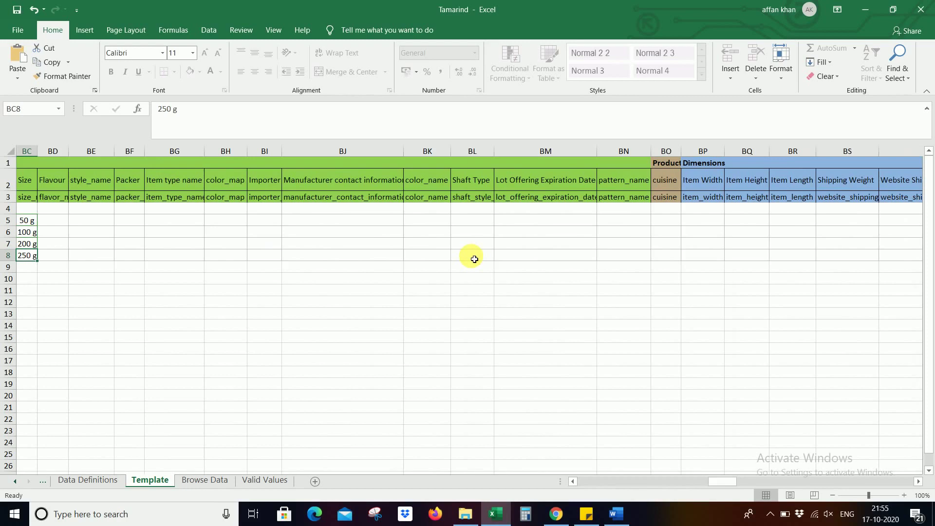
key(Left)
key(Left)
key(Left)
key(Left)
key(Left)
key(Left)
key(Left)
key(Left)
key(Left)
key(Left)
key(Left)
key(Left)
key(Left)
key(Left)
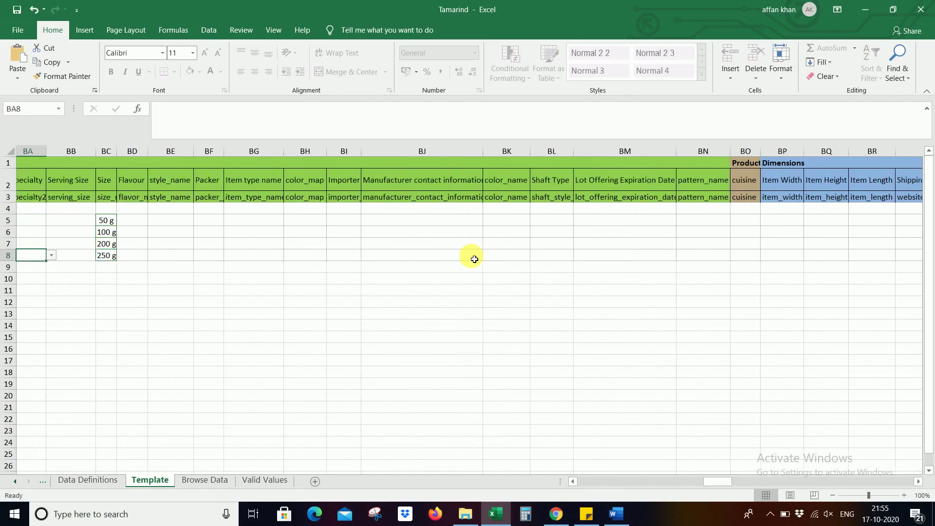
key(Left)
key(Left)
key(Left)
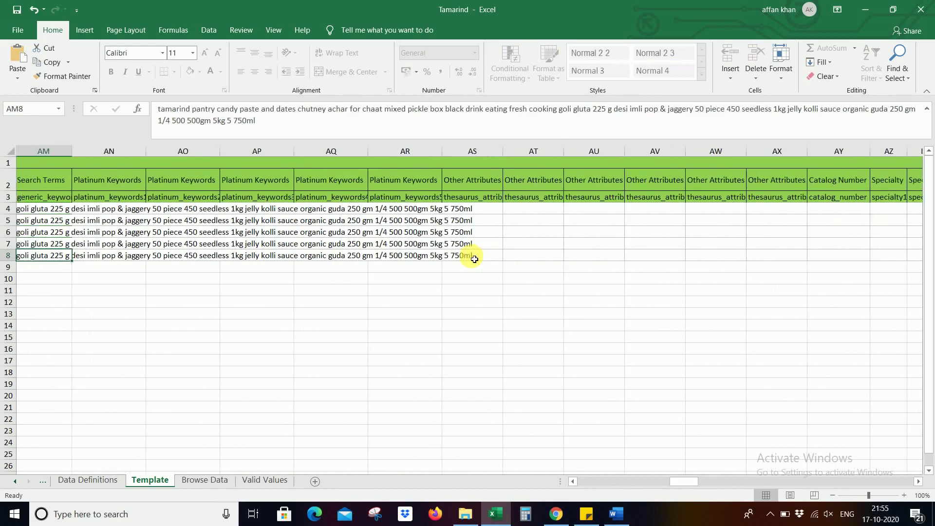
key(Left)
key(Left)
key(Left)
key(Left)
key(Left)
key(Left)
key(Left)
key(Left)
key(Left)
key(Left)
key(Left)
key(Left)
key(Left)
key(Left)
key(Left)
key(Left)
key(Left)
key(Left)
key(Left)
key(Left)
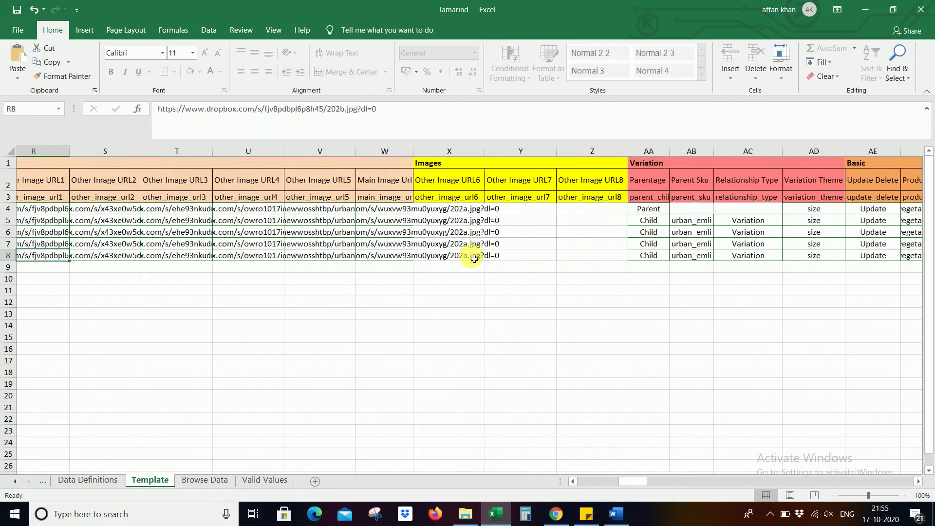
key(Left)
key(Left)
key(Left)
key(Left)
key(Left)
key(Left)
key(Left)
key(Left)
key(Left)
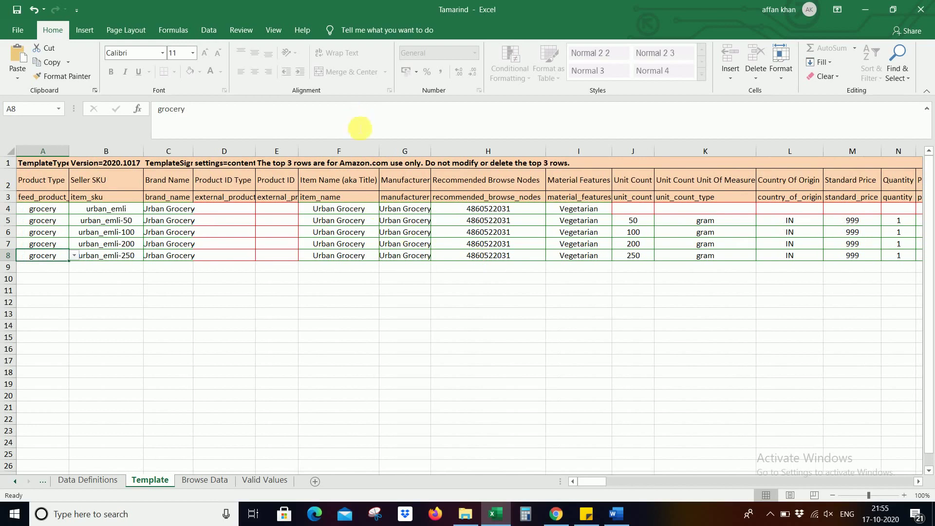
- Append the title "Organic Fresh Tamarind Loose Seedless (Imli Guda)" from the Keywords document in Word to the row 4 Item Name in Excel
double_click(385, 157)
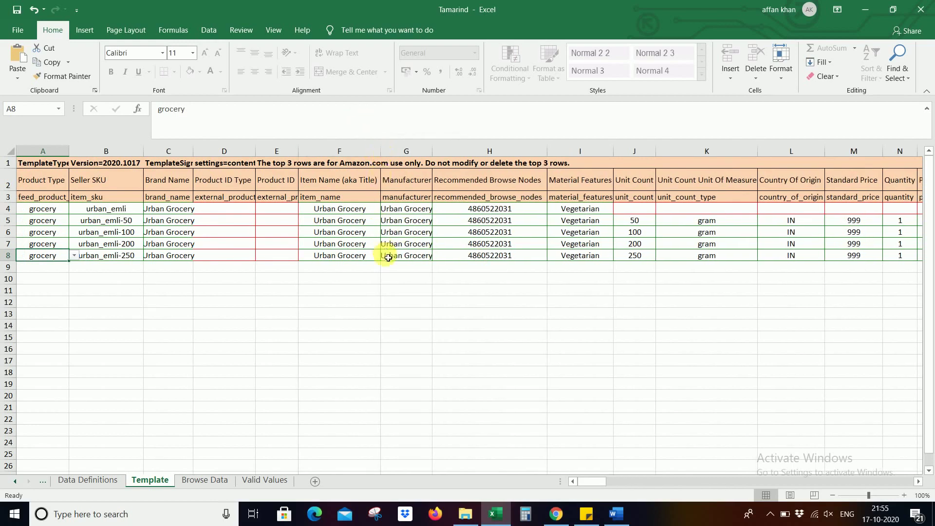
click(379, 215)
double_click(379, 214)
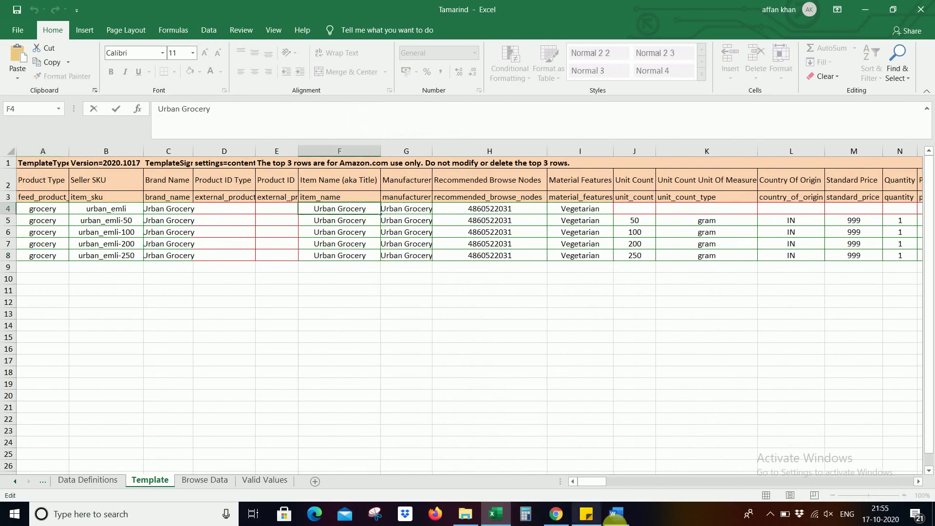
click(626, 519)
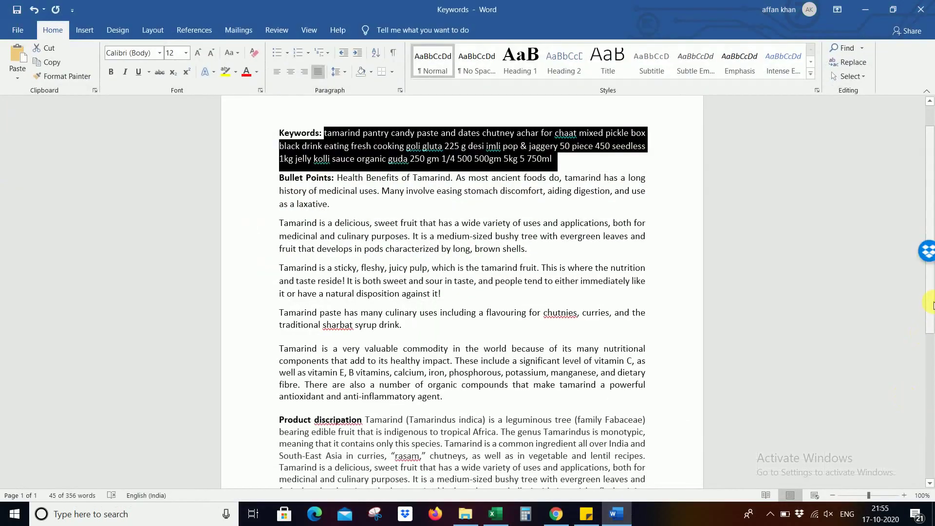
drag(930, 312, 930, 450)
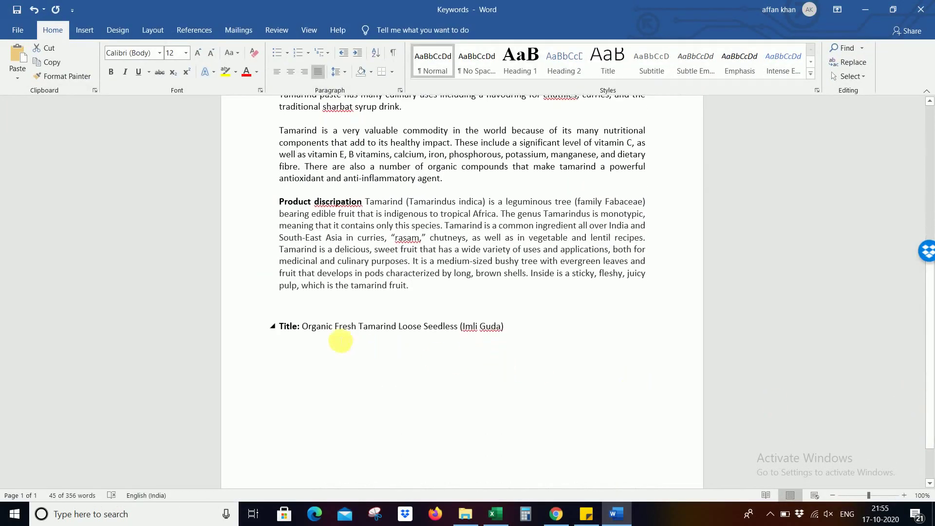
drag(306, 332, 523, 338)
key(ctrl+c)
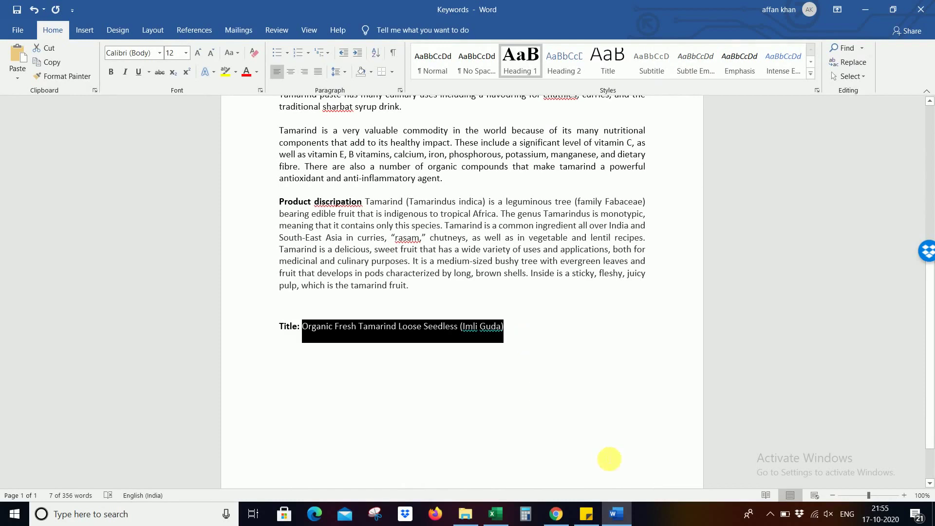
click(495, 514)
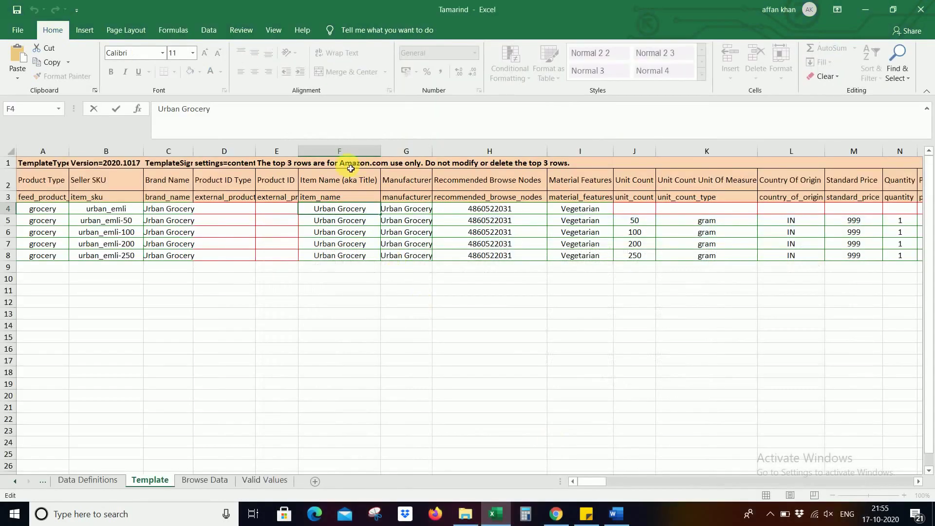
key(ctrl+v)
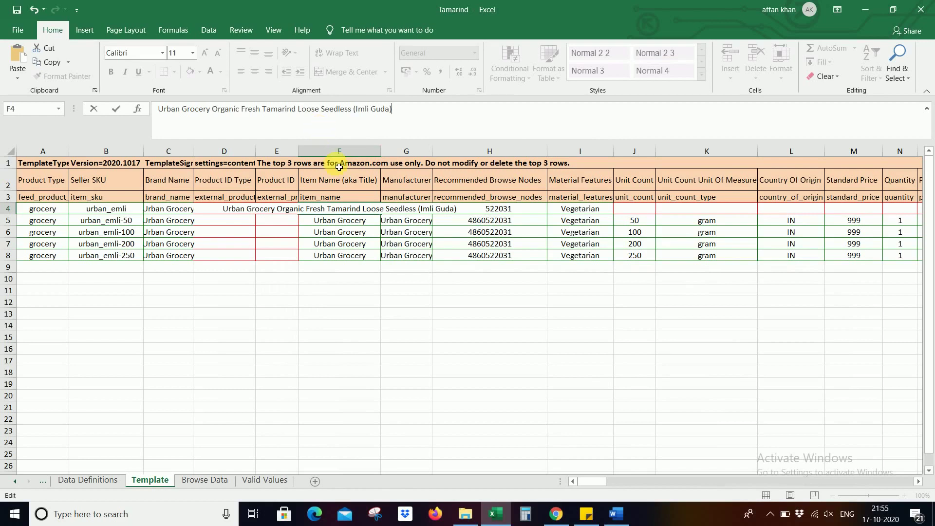
click(378, 301)
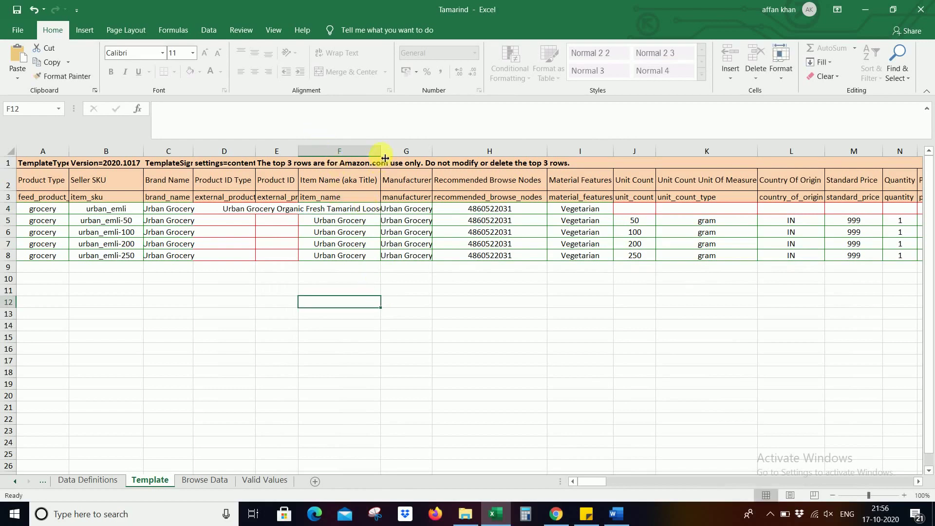
- Fit the Item Name column to its longest title and fill the row 4 title down to row 8
double_click(385, 158)
click(502, 205)
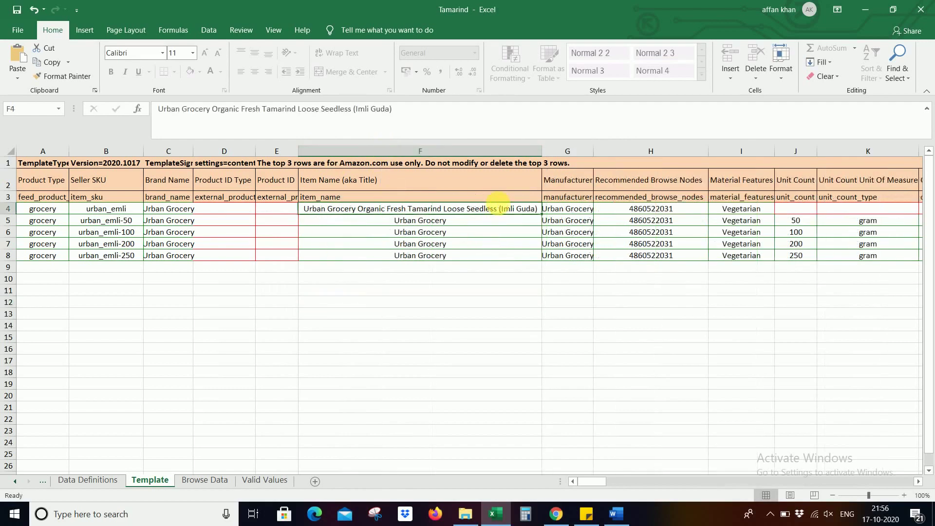
key(Up)
key(Up)
click(521, 210)
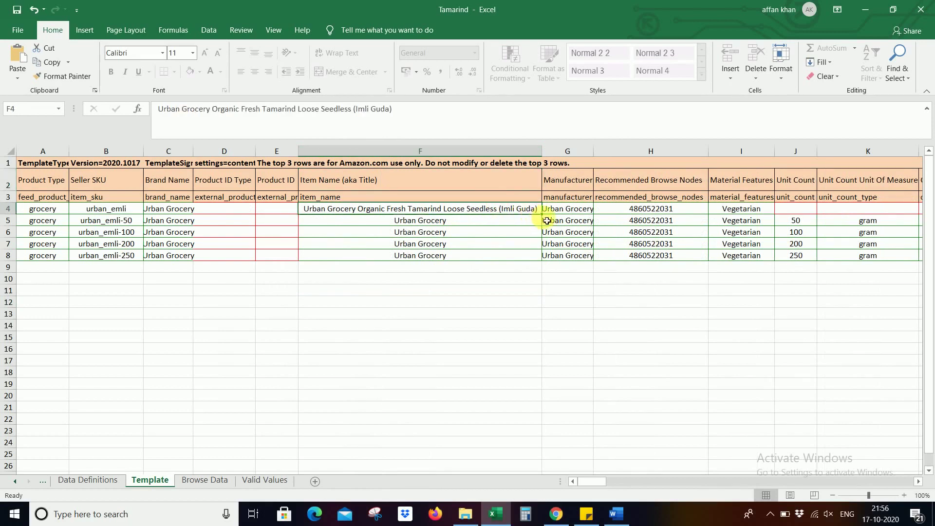
double_click(545, 220)
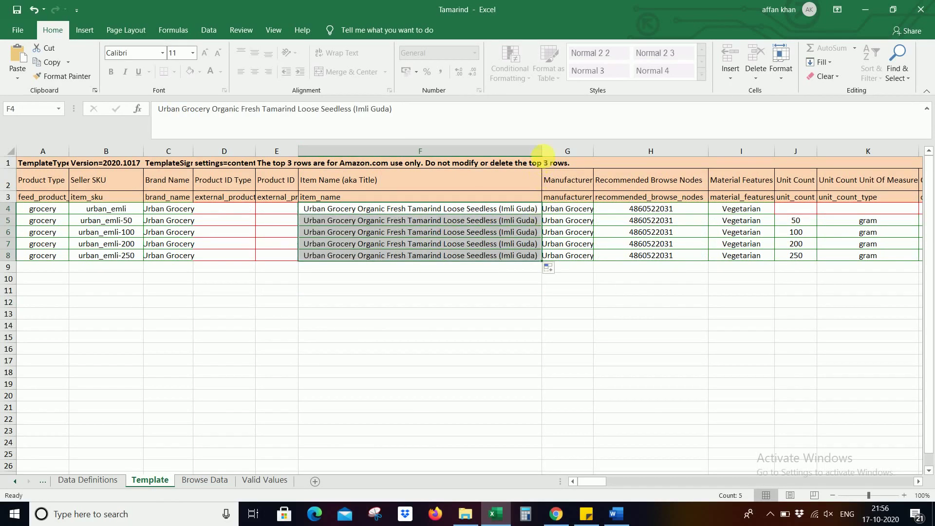
- Append "- 50 Grams" to the Item Name of the urban_emli-50 variation in row 5
double_click(540, 221)
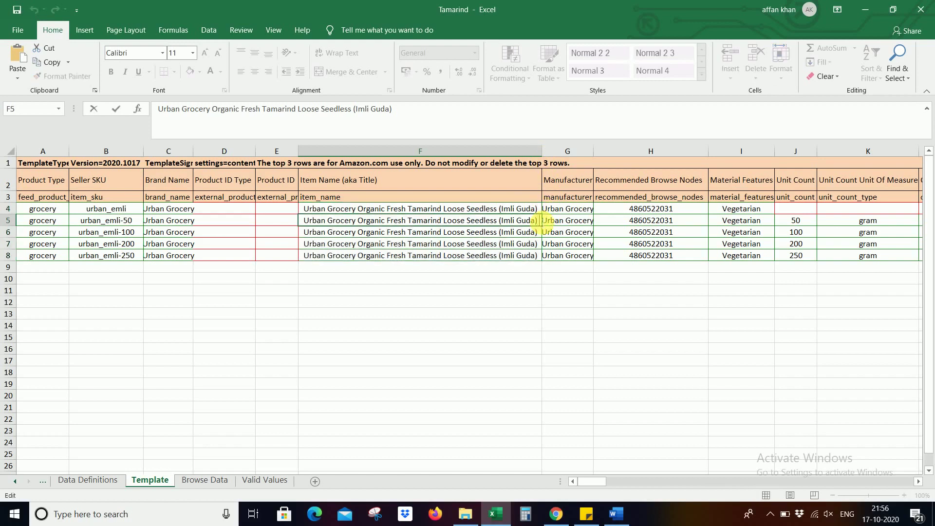
text(- 5)
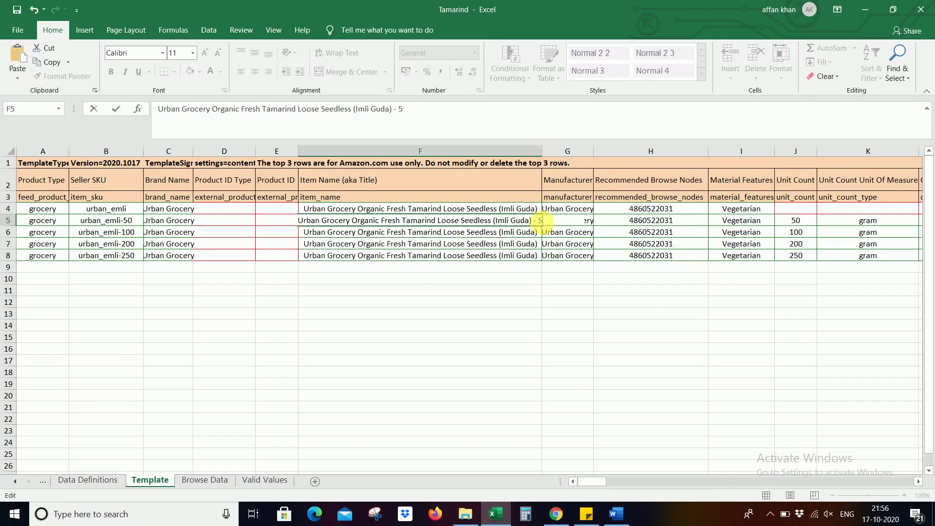
text(0 Gra)
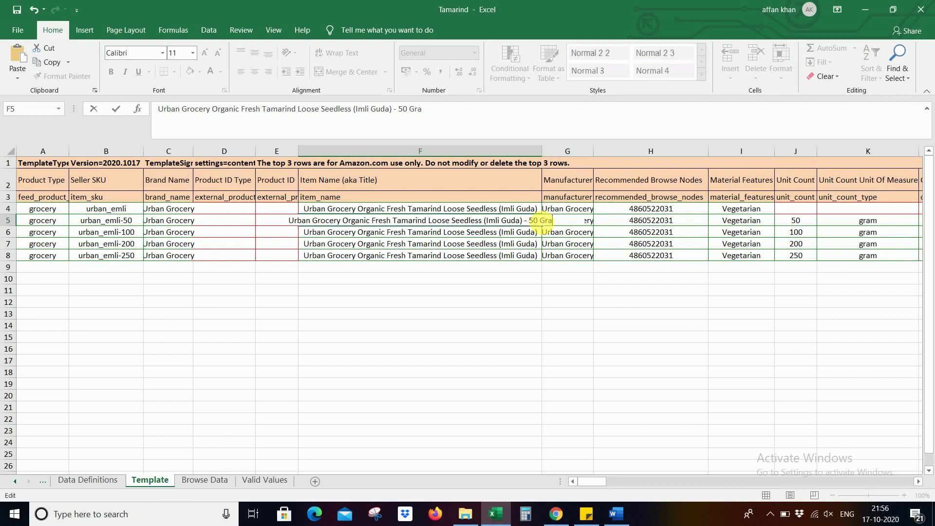
text(ms)
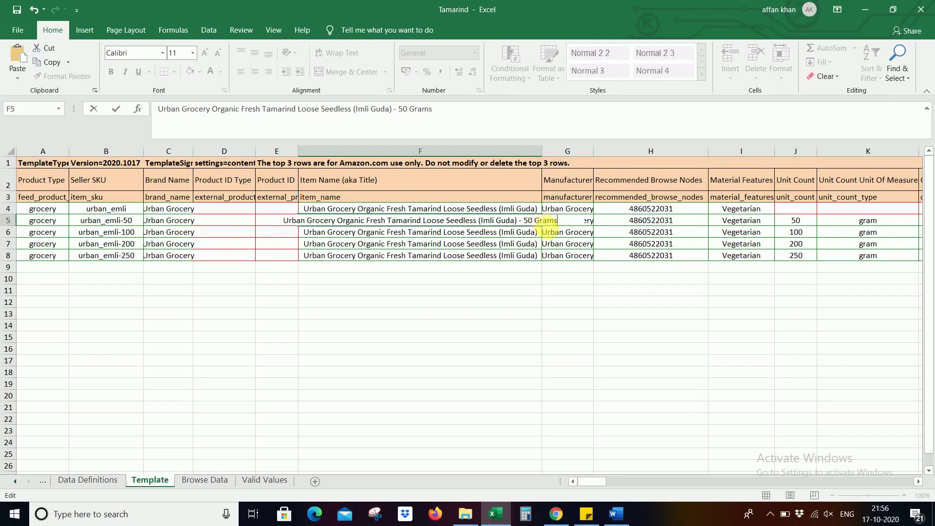
- Widen the Item Name column to fit the 50 Grams title and fill that title from row 5 down to row 8
click(536, 151)
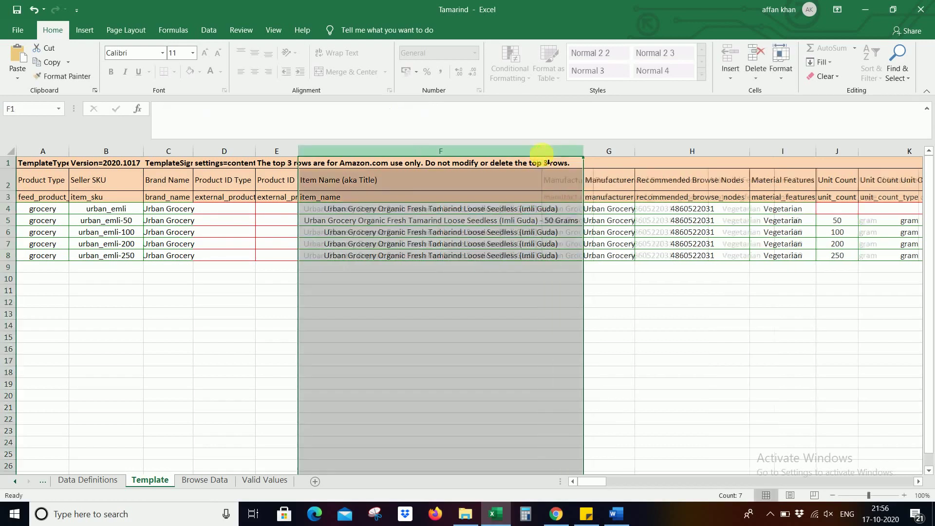
drag(542, 151, 584, 256)
click(581, 221)
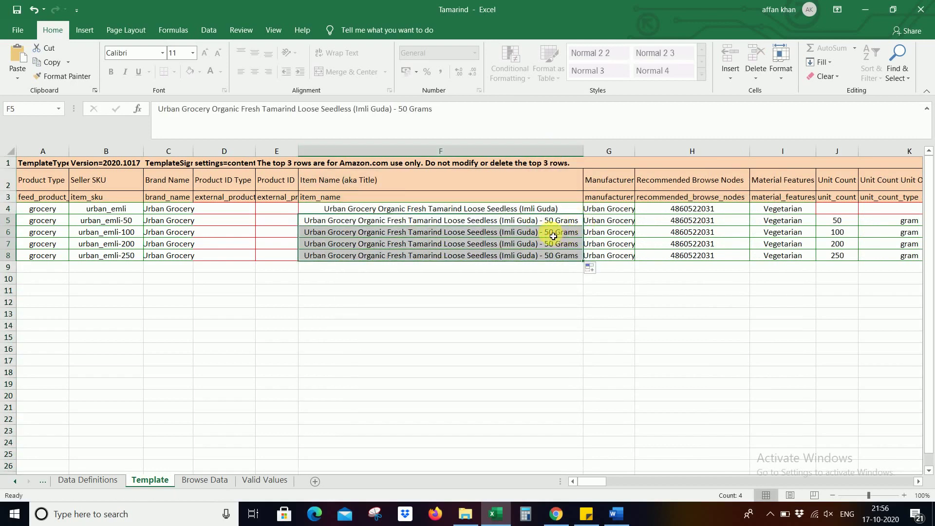
- Change the weights ending the Item Names in rows 6, 7 and 8 to 100, 200 and 250 Grams, and save the workbook
double_click(554, 236)
key(BackSpace)
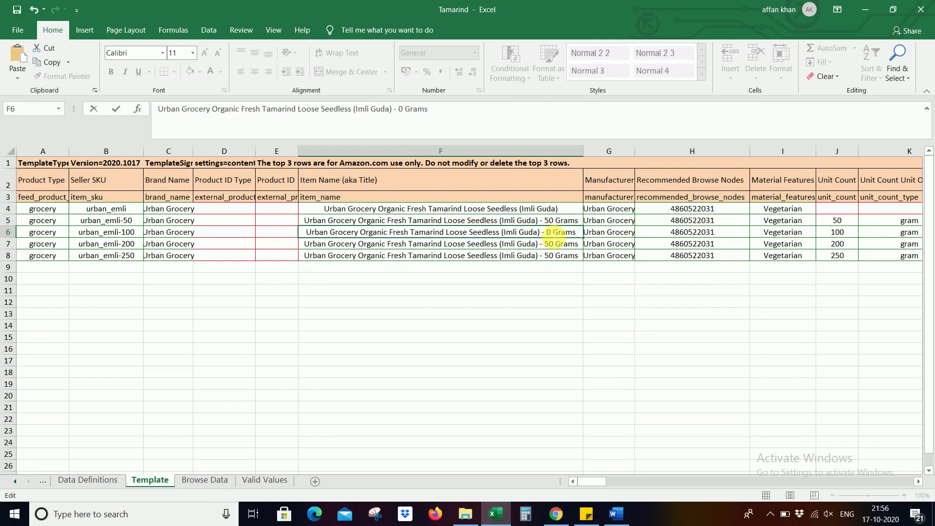
text(10)
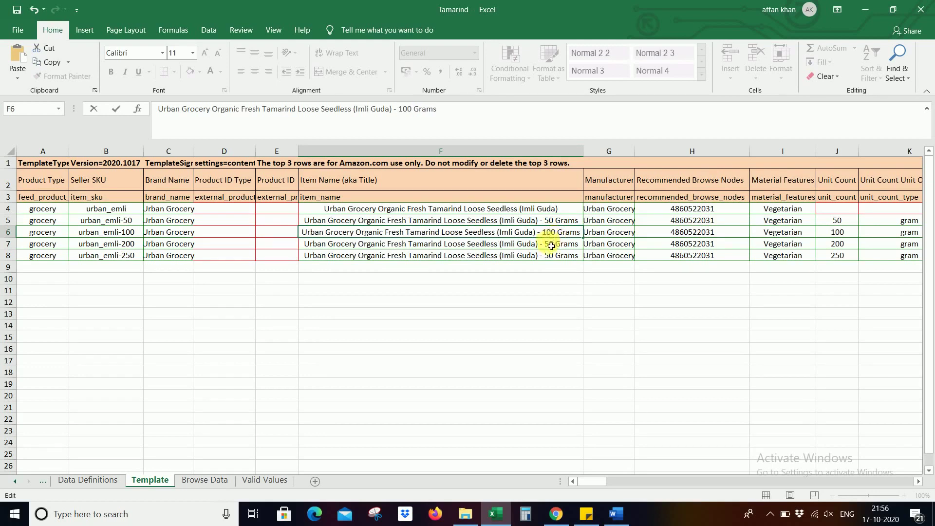
double_click(551, 247)
key(BackSpace)
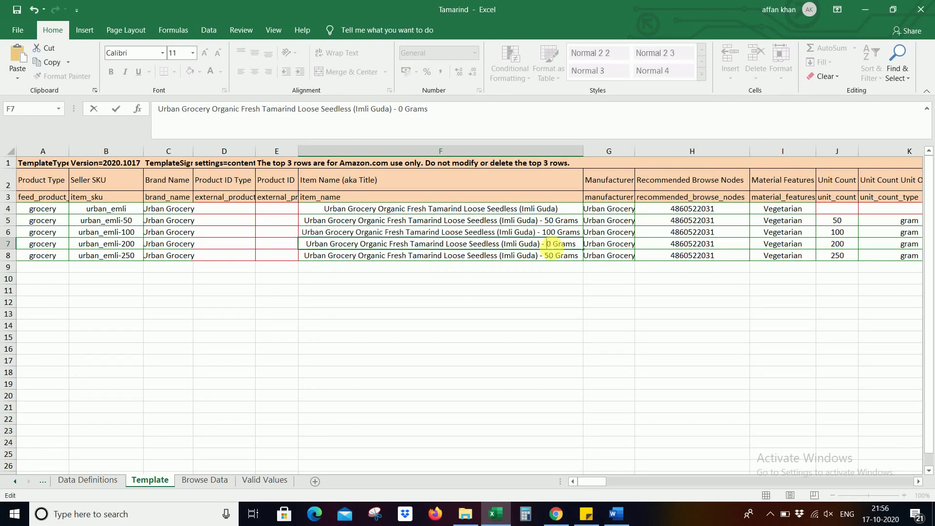
text(20)
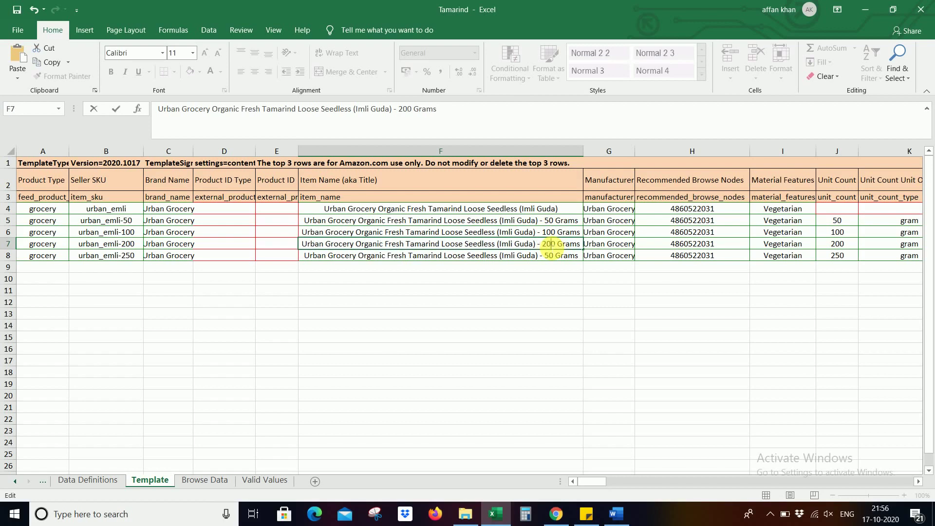
double_click(549, 257)
key(BackSpace)
text(25)
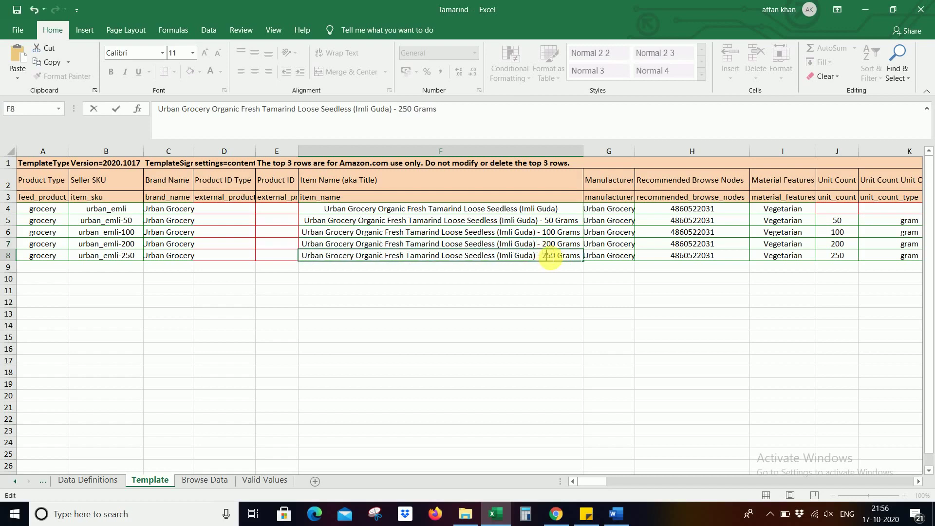
key(Return)
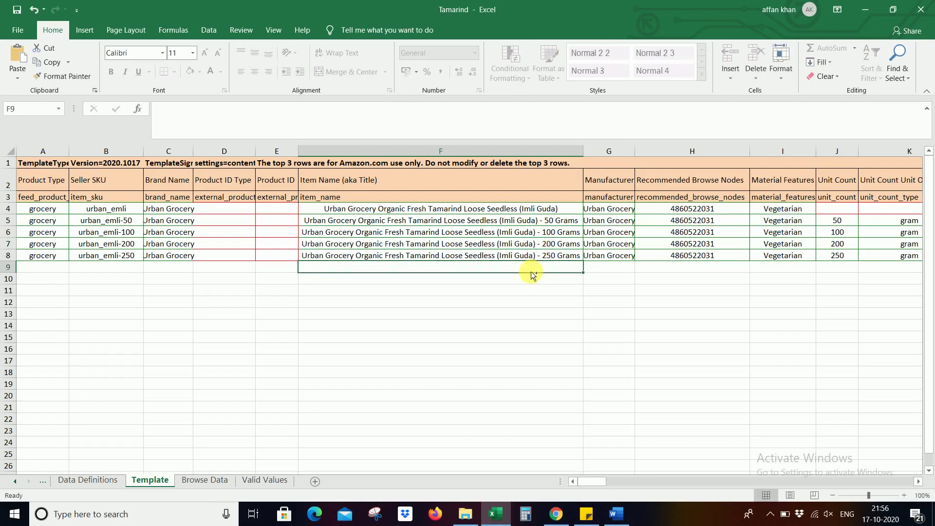
key(ctrl+s)
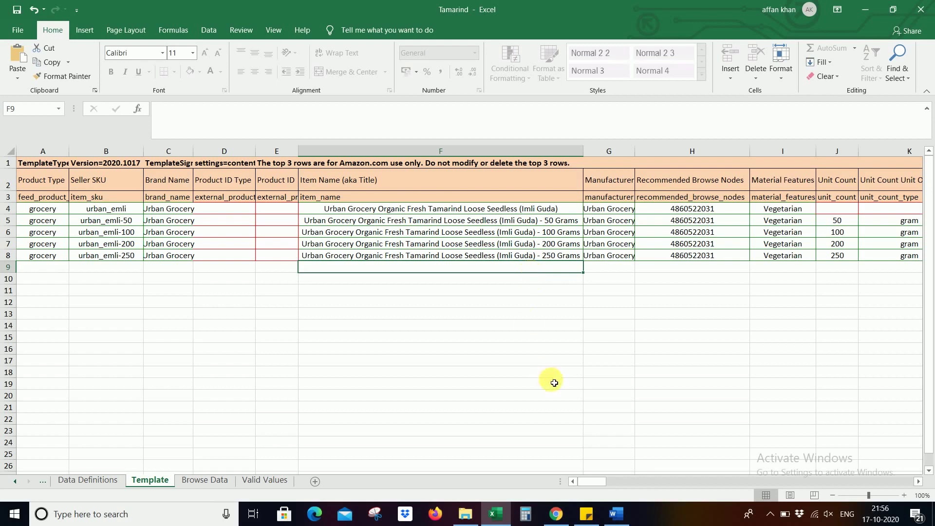
- Switch to Seller Central in Chrome and upload Tamarind.xlsm from the Downloads folder as the inventory file
mouse_move(558, 515)
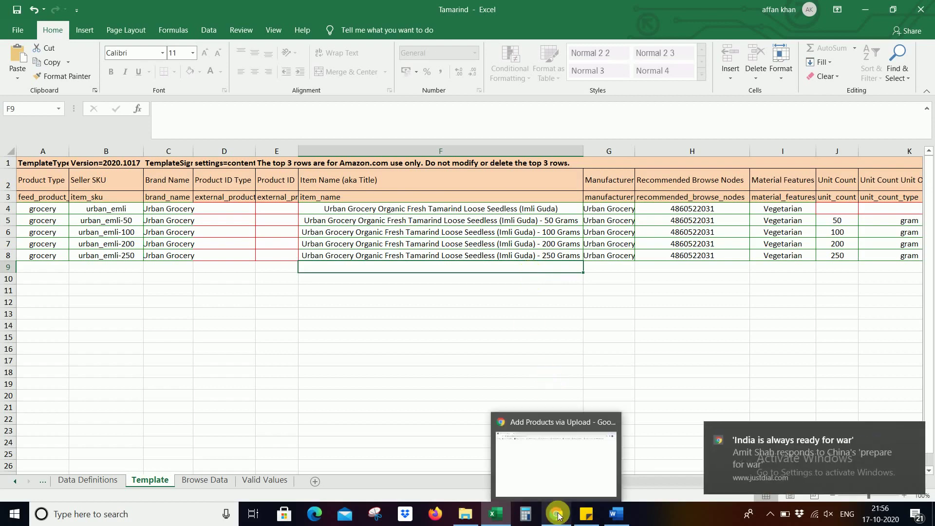
click(548, 472)
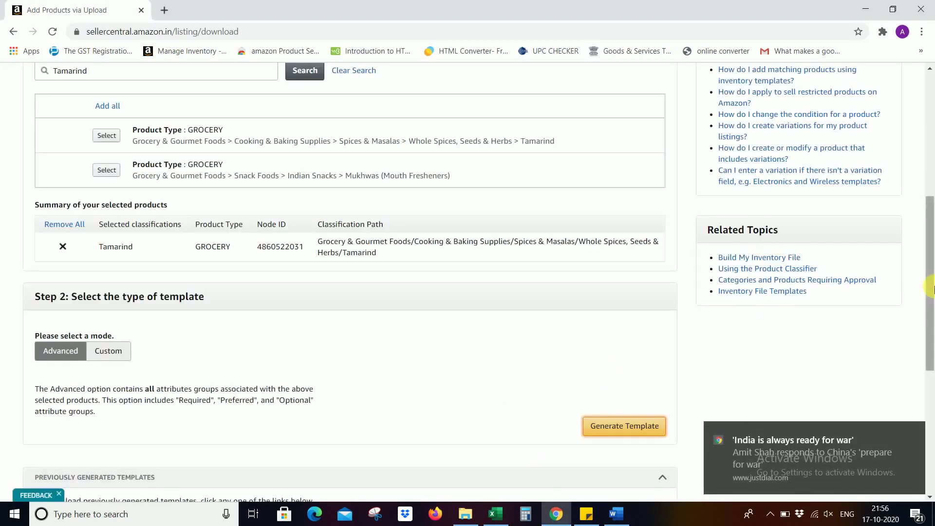
scroll(930, 307, up, 6)
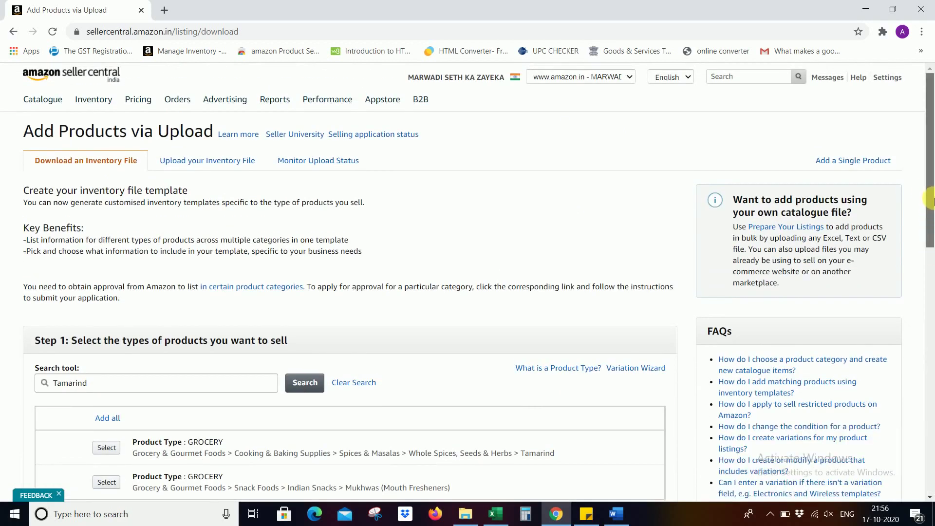
click(228, 162)
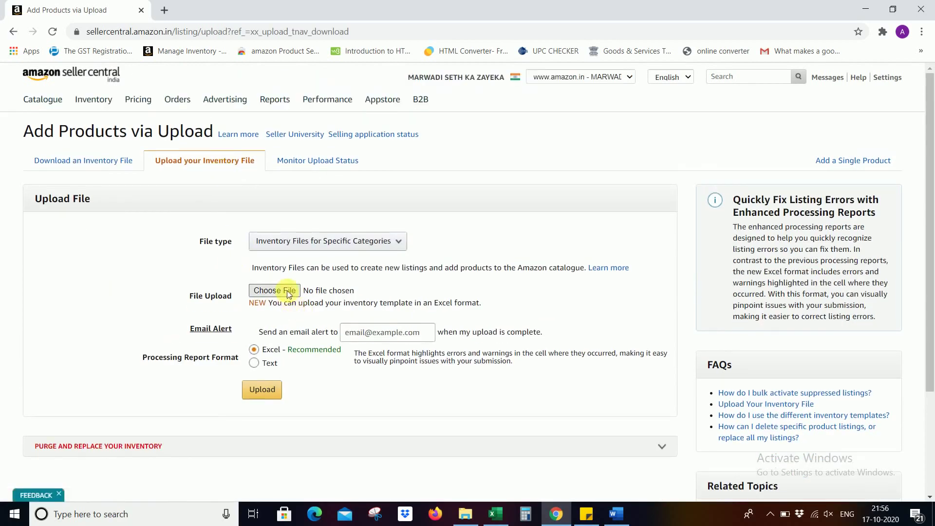
click(287, 292)
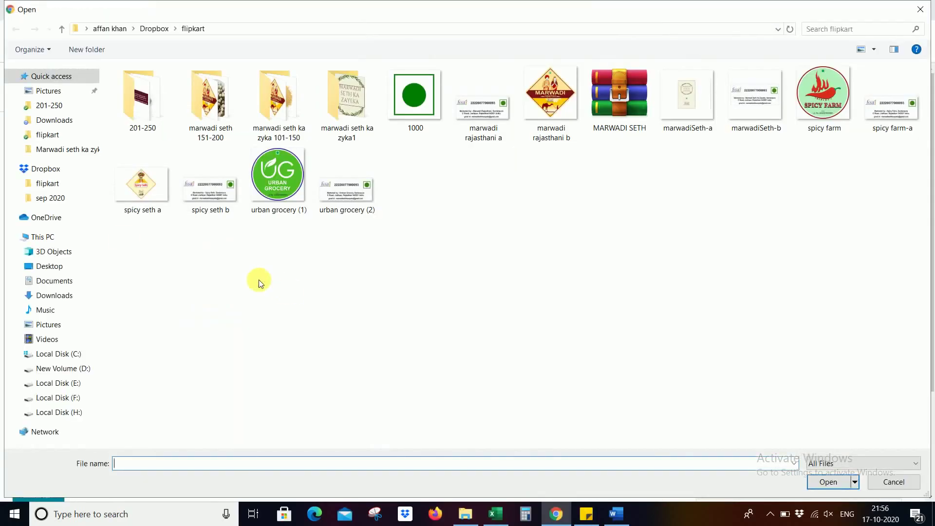
click(45, 295)
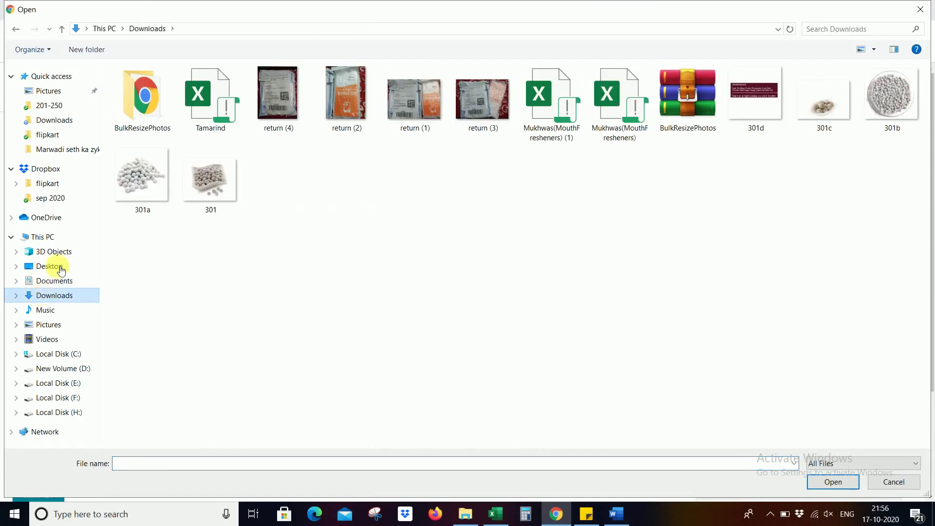
double_click(210, 103)
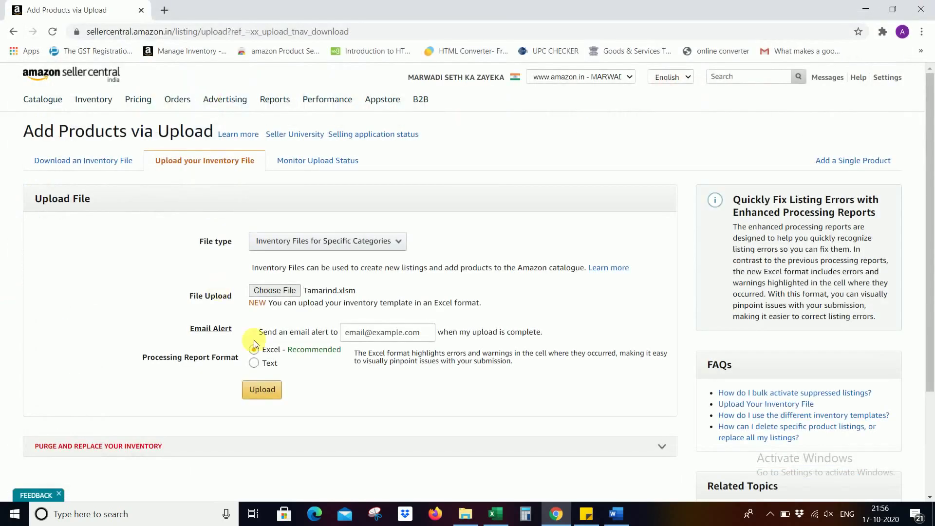
click(270, 392)
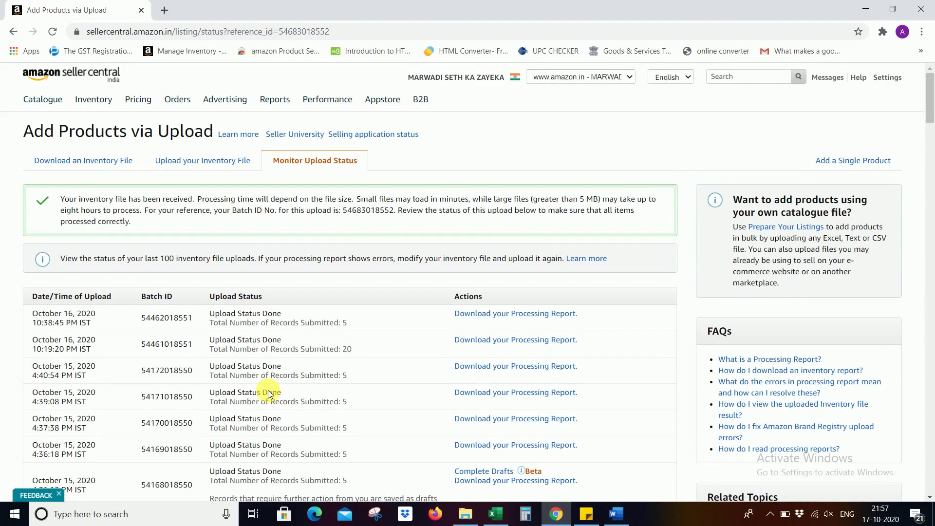
- Check the processing status of the newly uploaded inventory file in the list of recent uploads
click(331, 165)
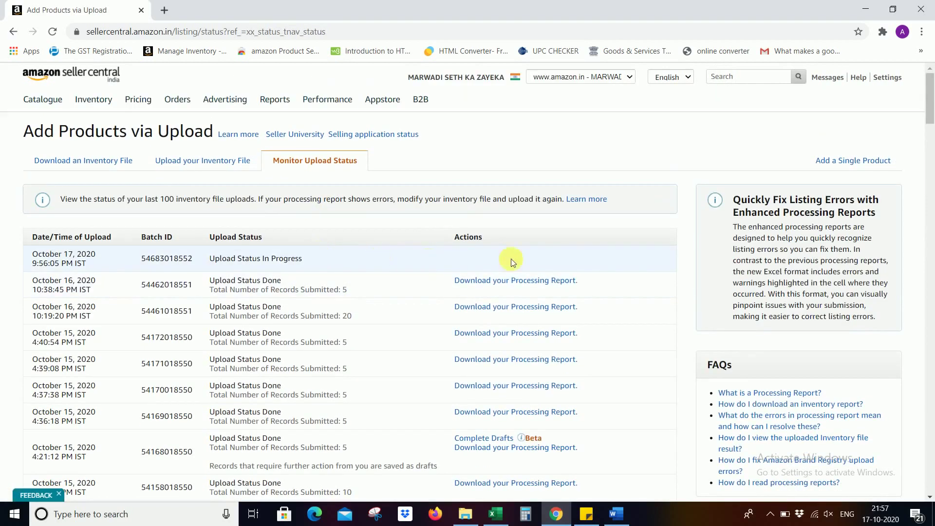
key(shift+Down)
key(shift+End)
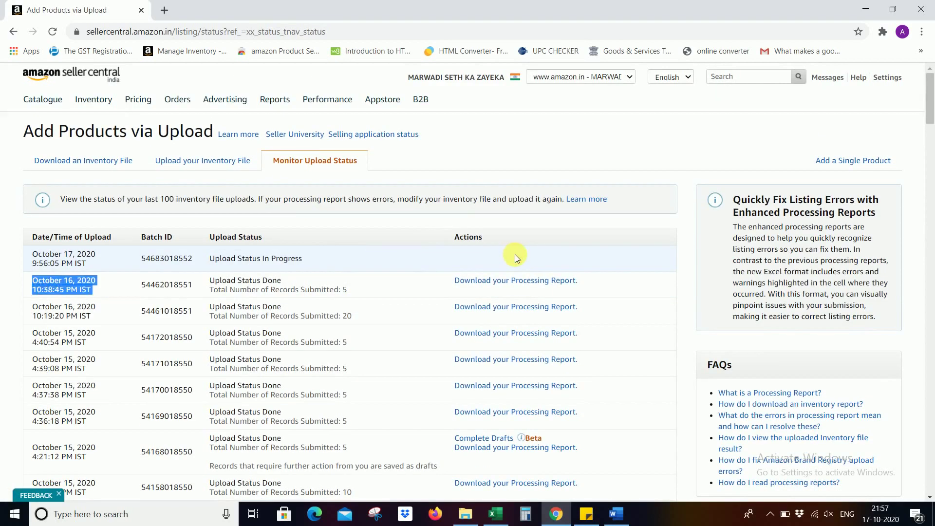
double_click(286, 258)
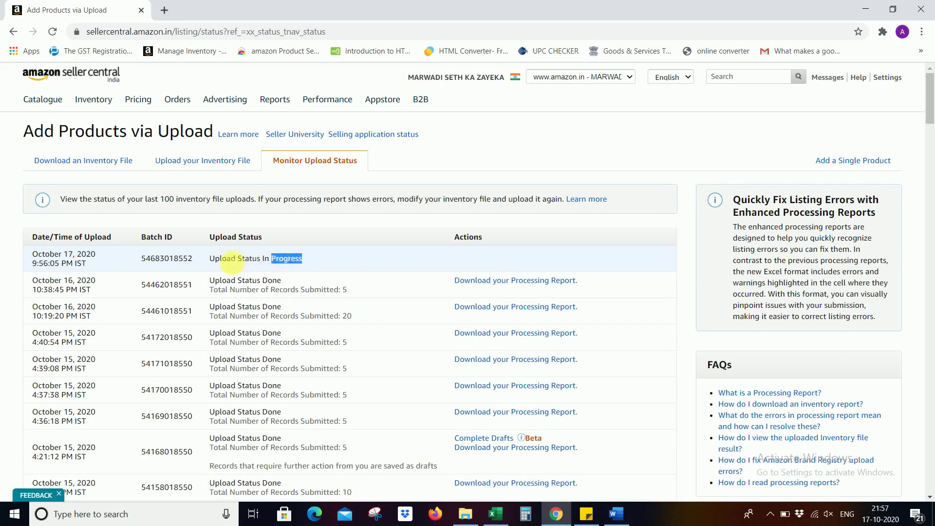